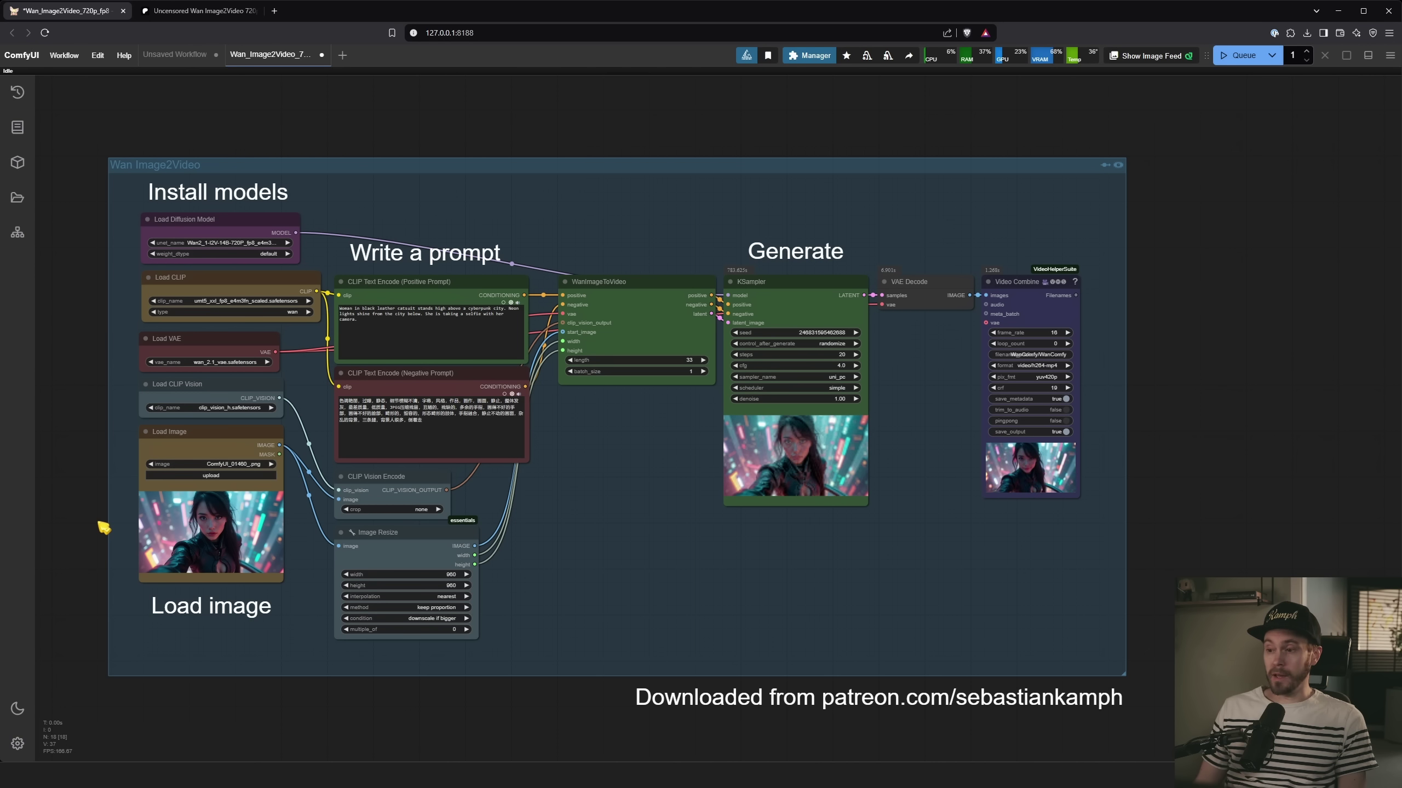
Step: Zoom and pan the canvas to inspect the workflow and its Video Combine preview of the neon-city woman
scroll(104, 527, up, 10)
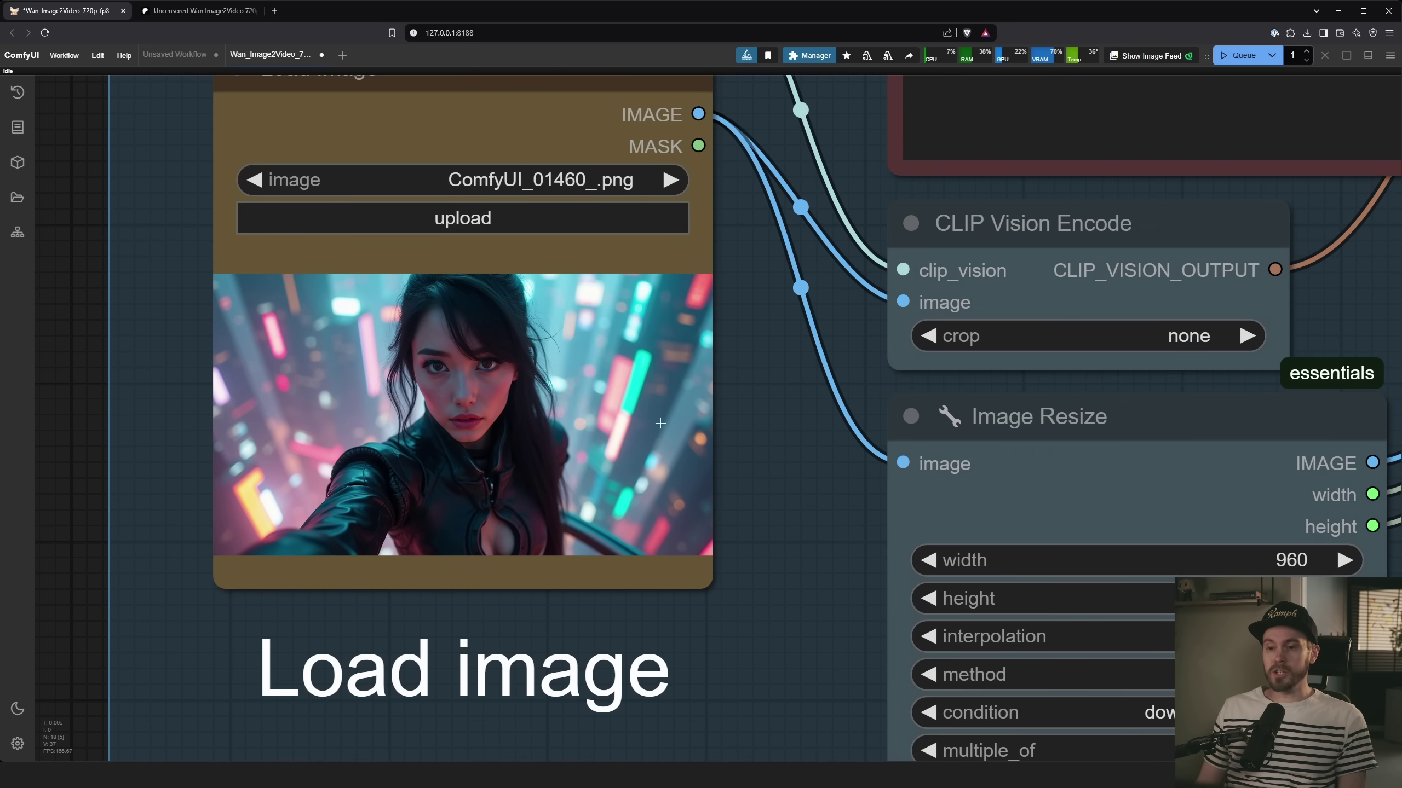
scroll(769, 451, down, 3)
scroll(769, 451, up, 3)
scroll(745, 441, down, 5)
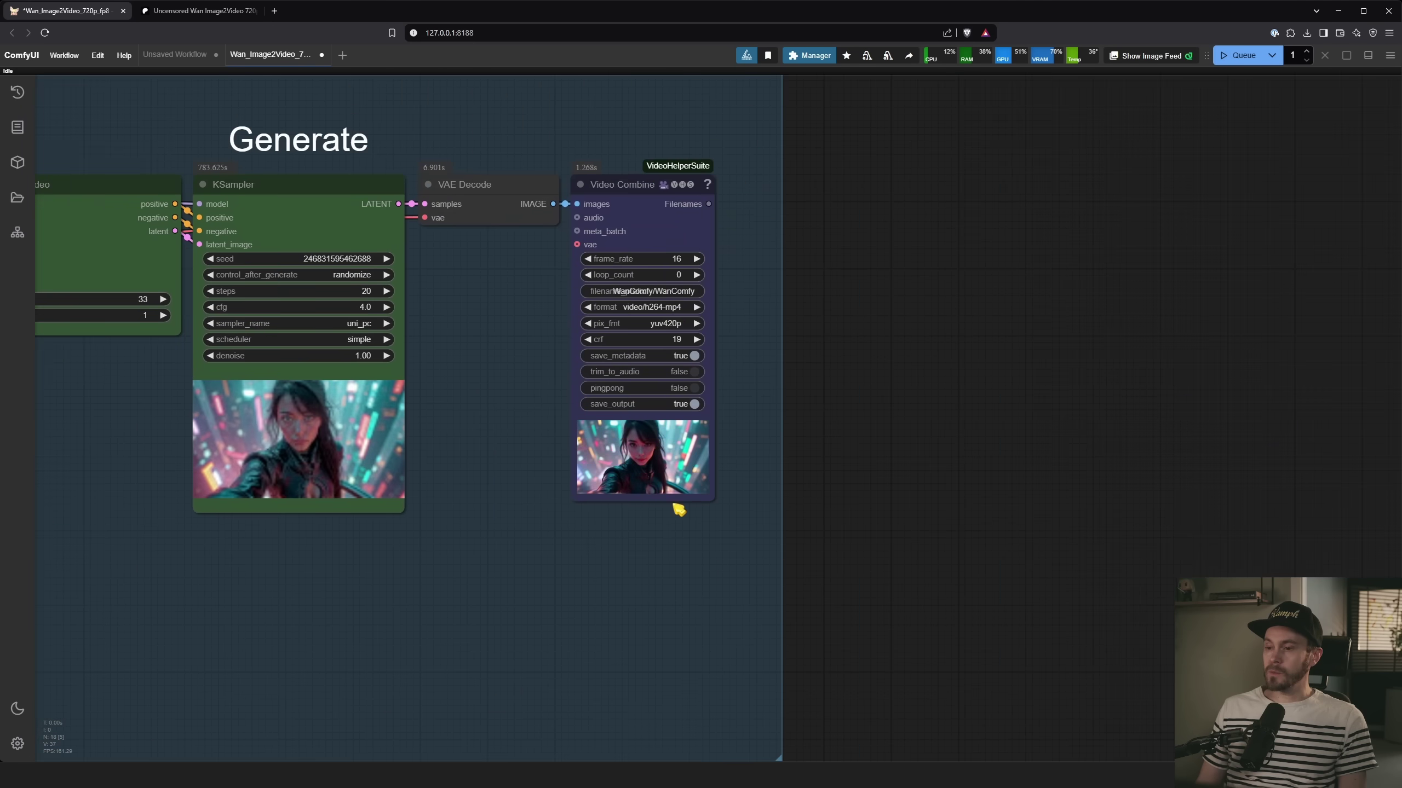
scroll(646, 479, up, 5)
scroll(646, 479, up, 9)
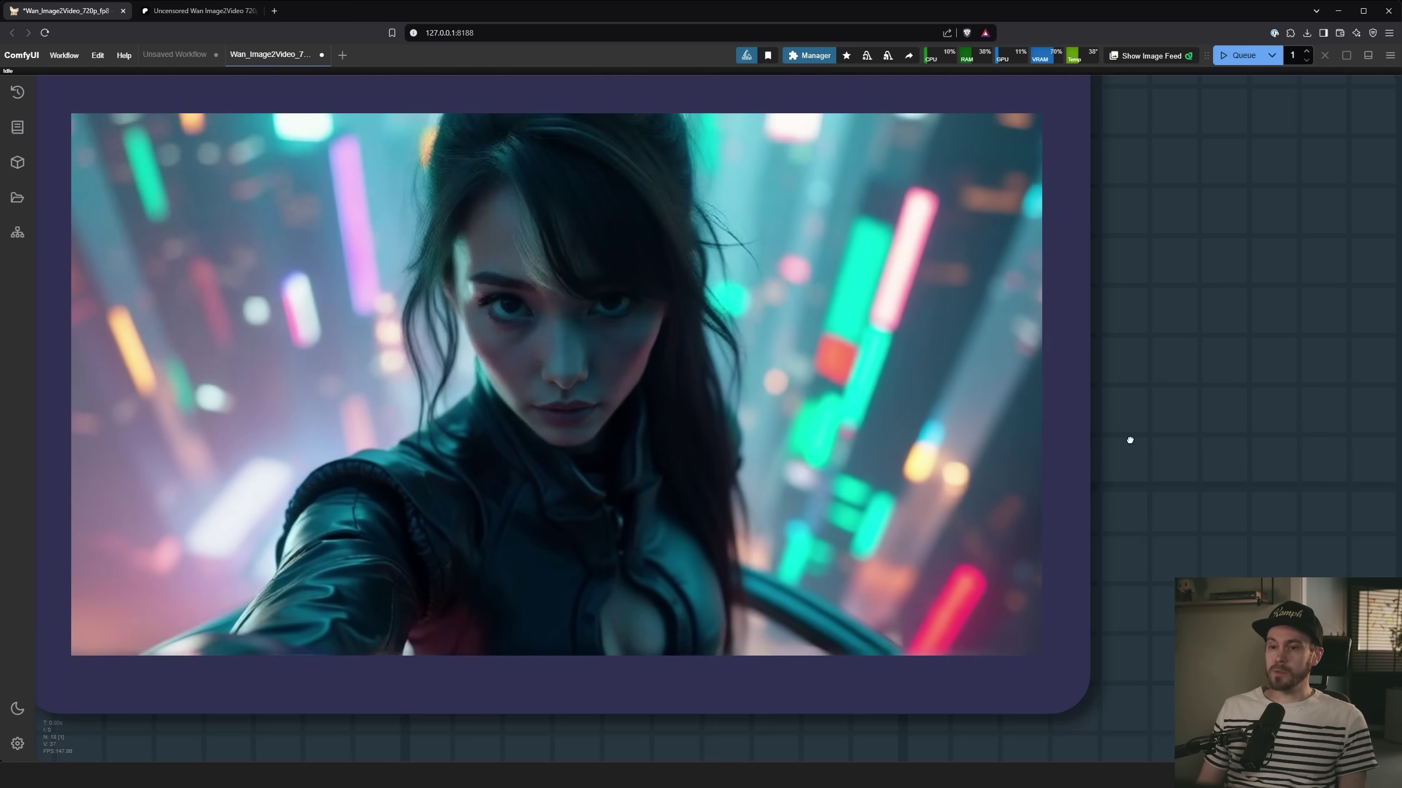
scroll(1137, 464, down, 1)
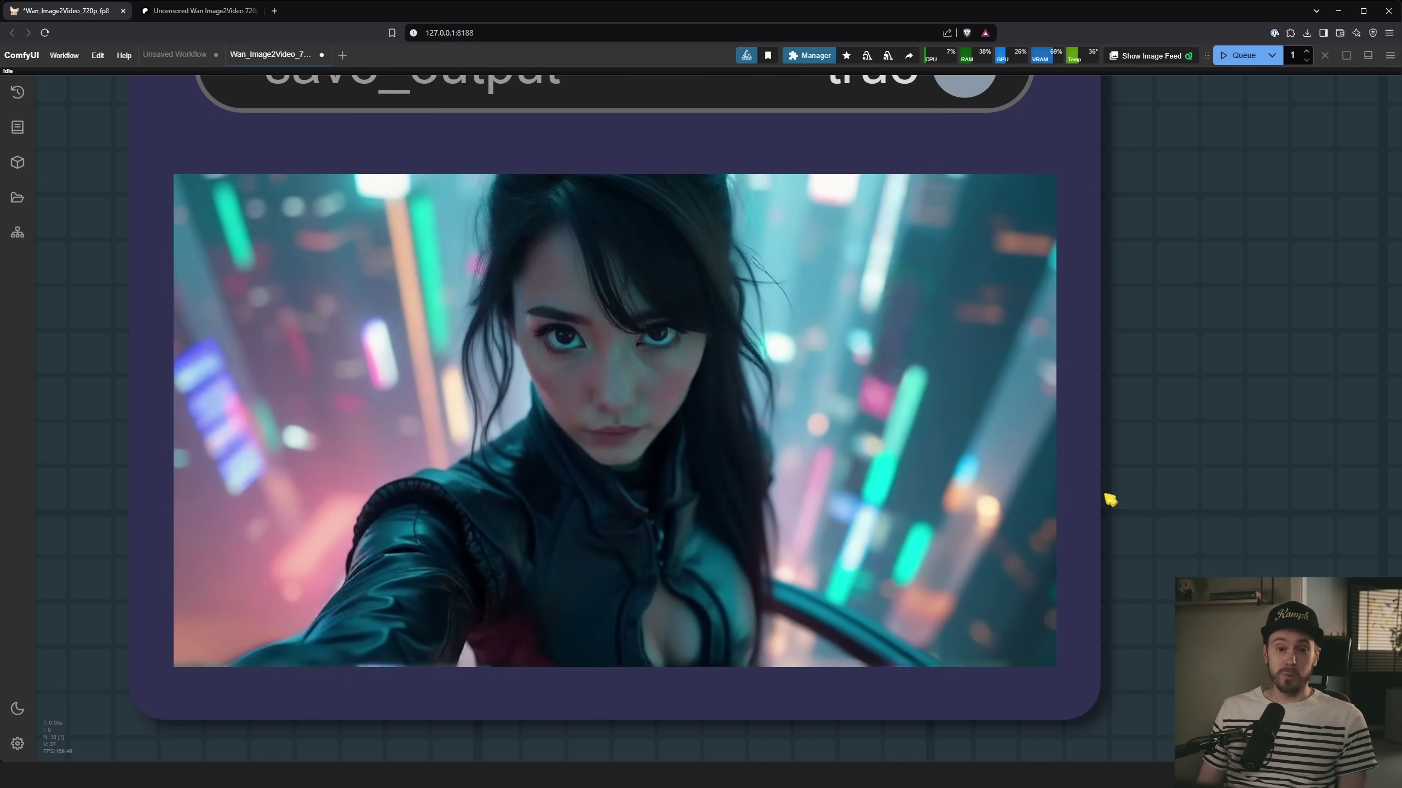
scroll(1112, 497, down, 6)
scroll(1109, 496, down, 5)
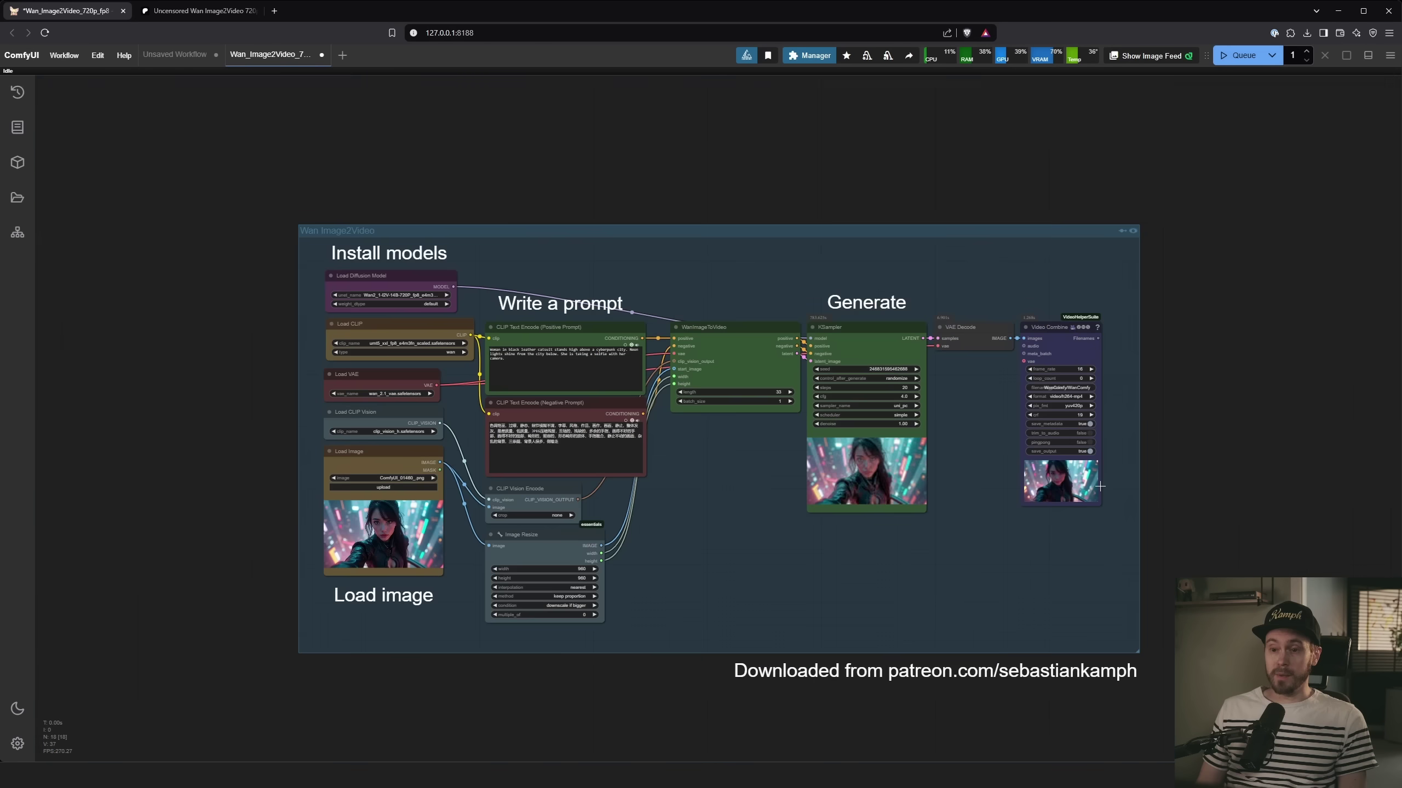
scroll(1100, 499, up, 2)
drag(83, 369, 76, 307)
scroll(66, 304, up, 1)
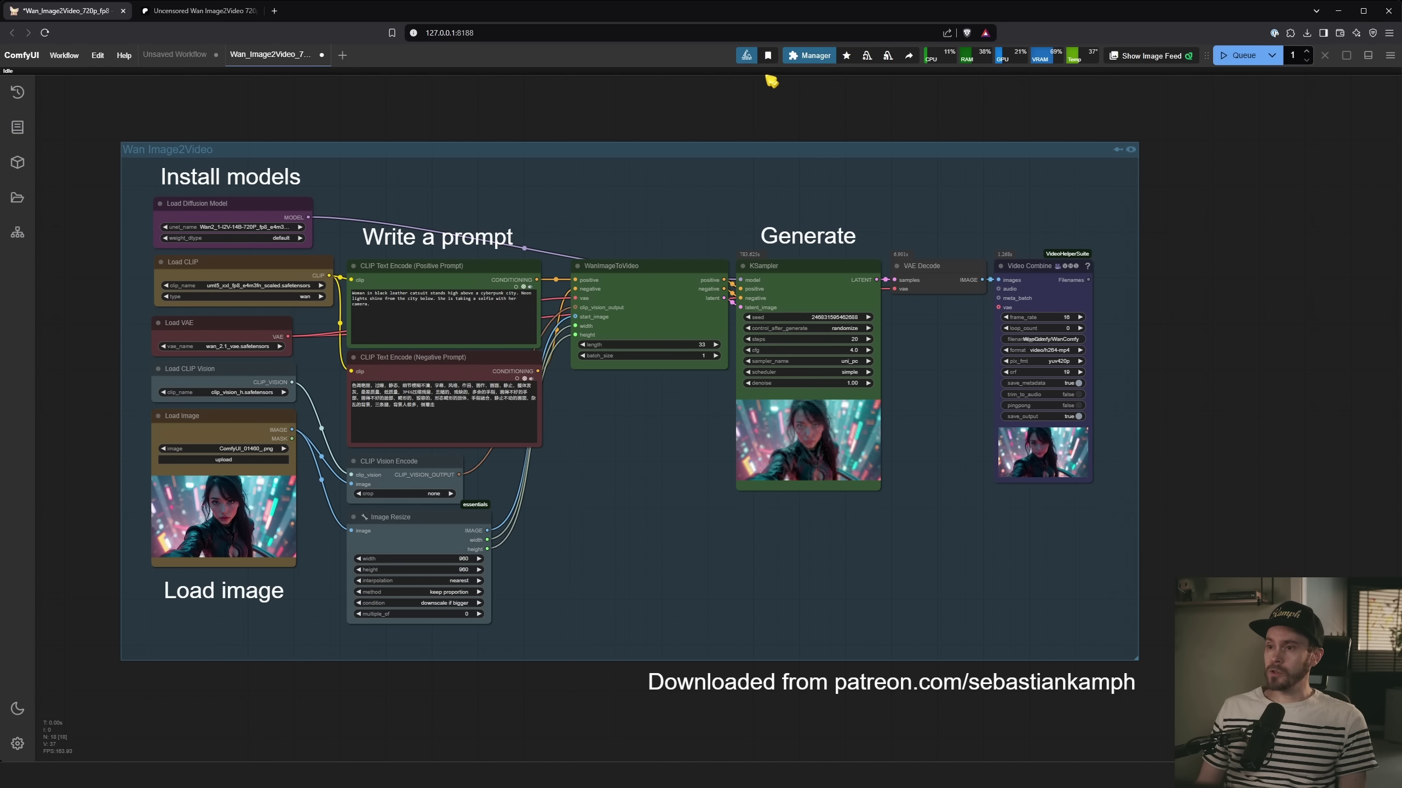
Step: In ComfyUI Manager, run Install Missing Custom Nodes, see no results, and return to the main menu
click(812, 56)
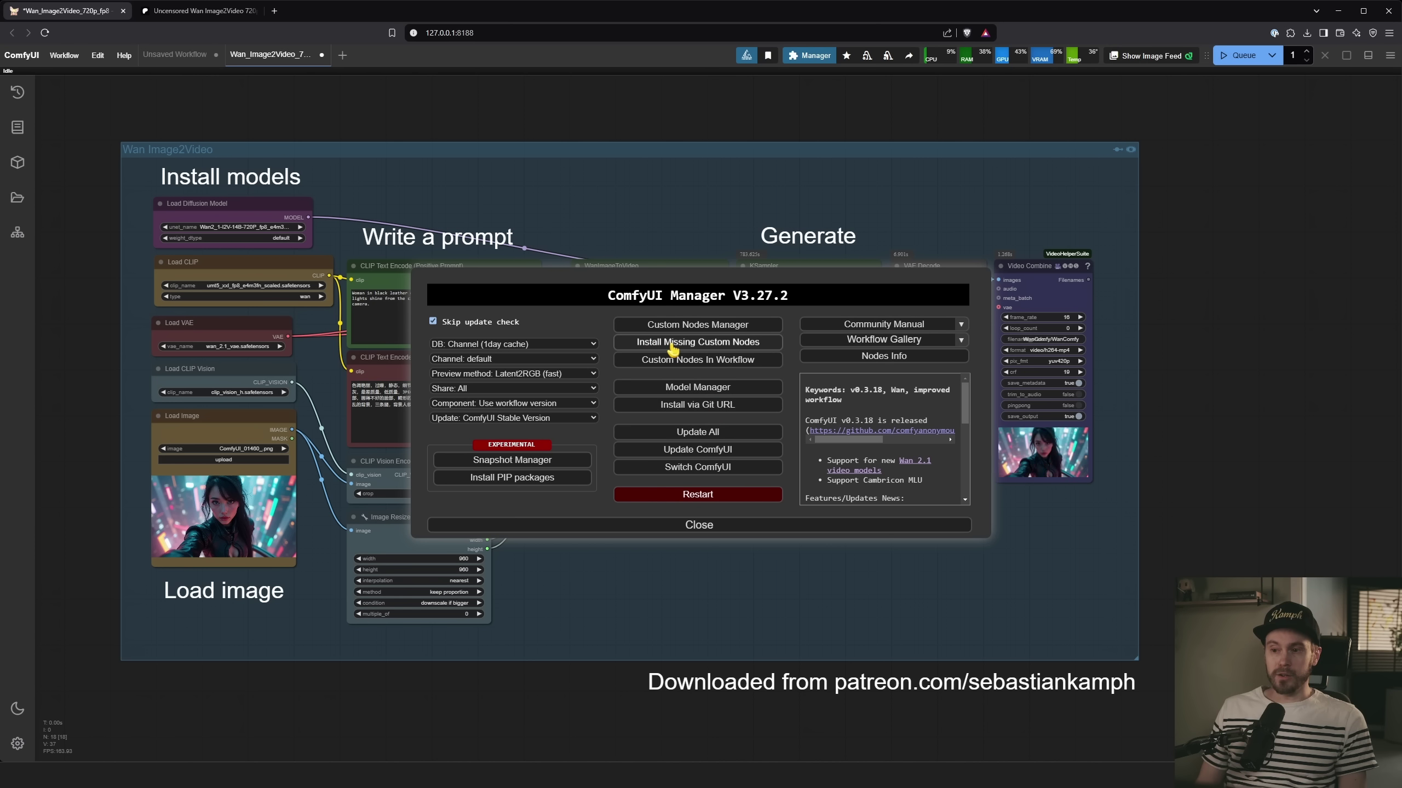
click(712, 348)
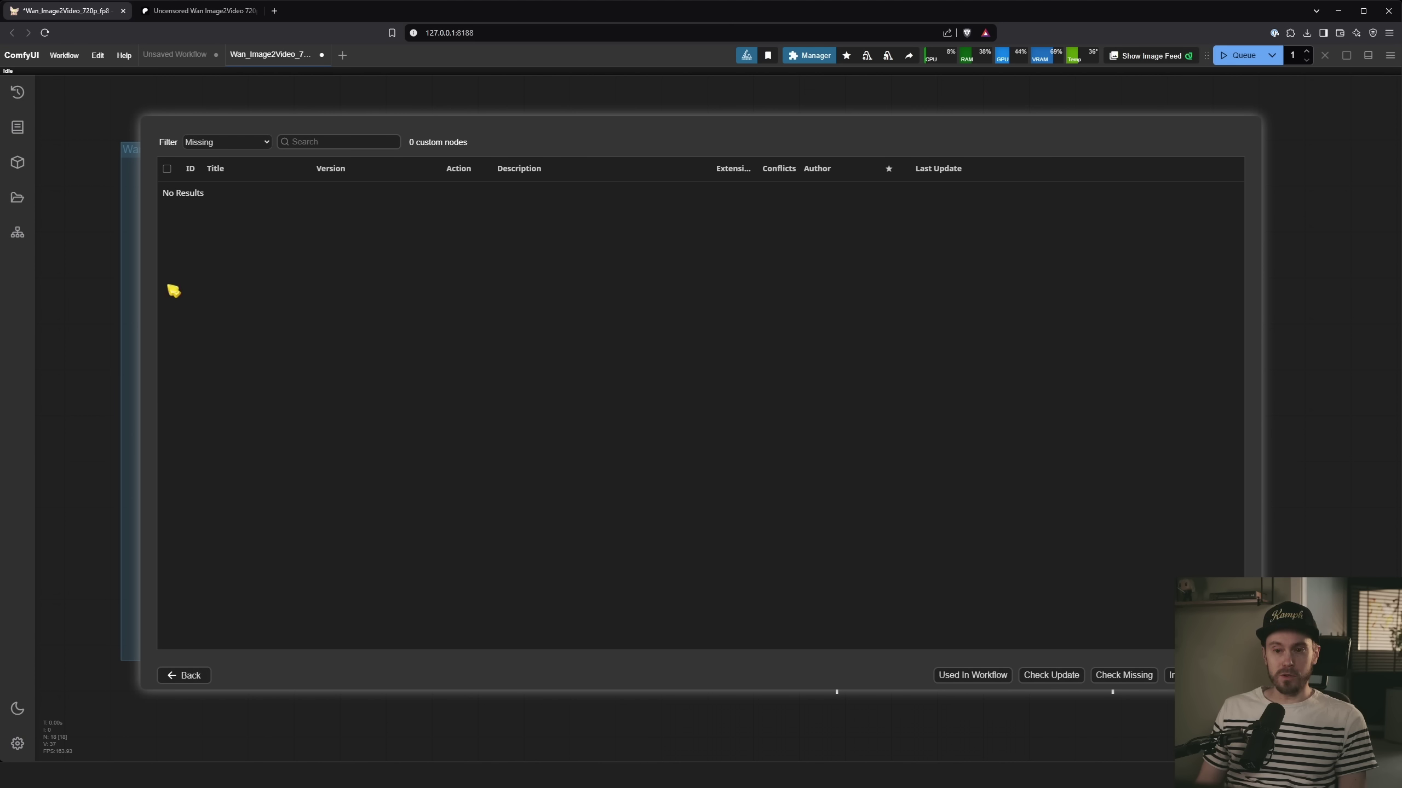
click(184, 675)
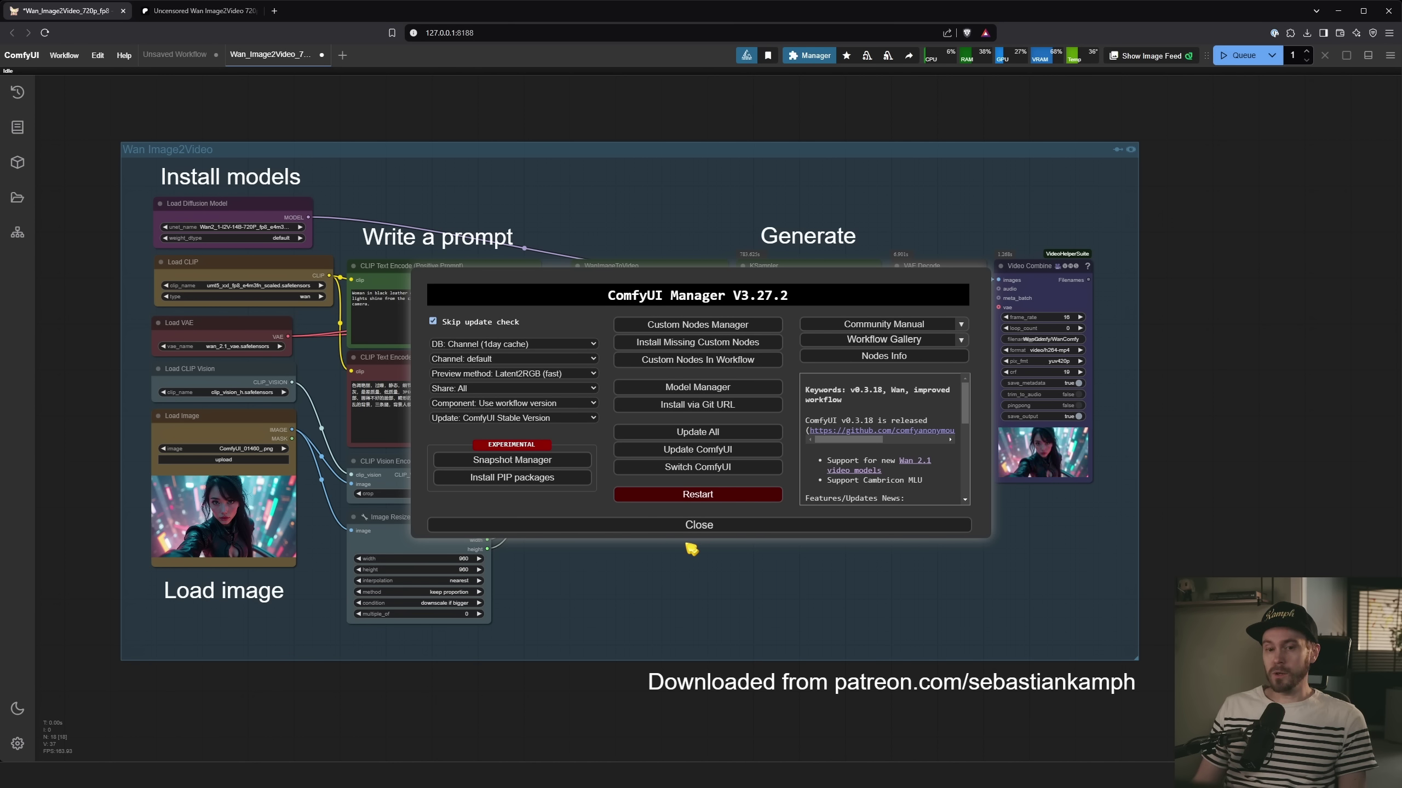
click(683, 525)
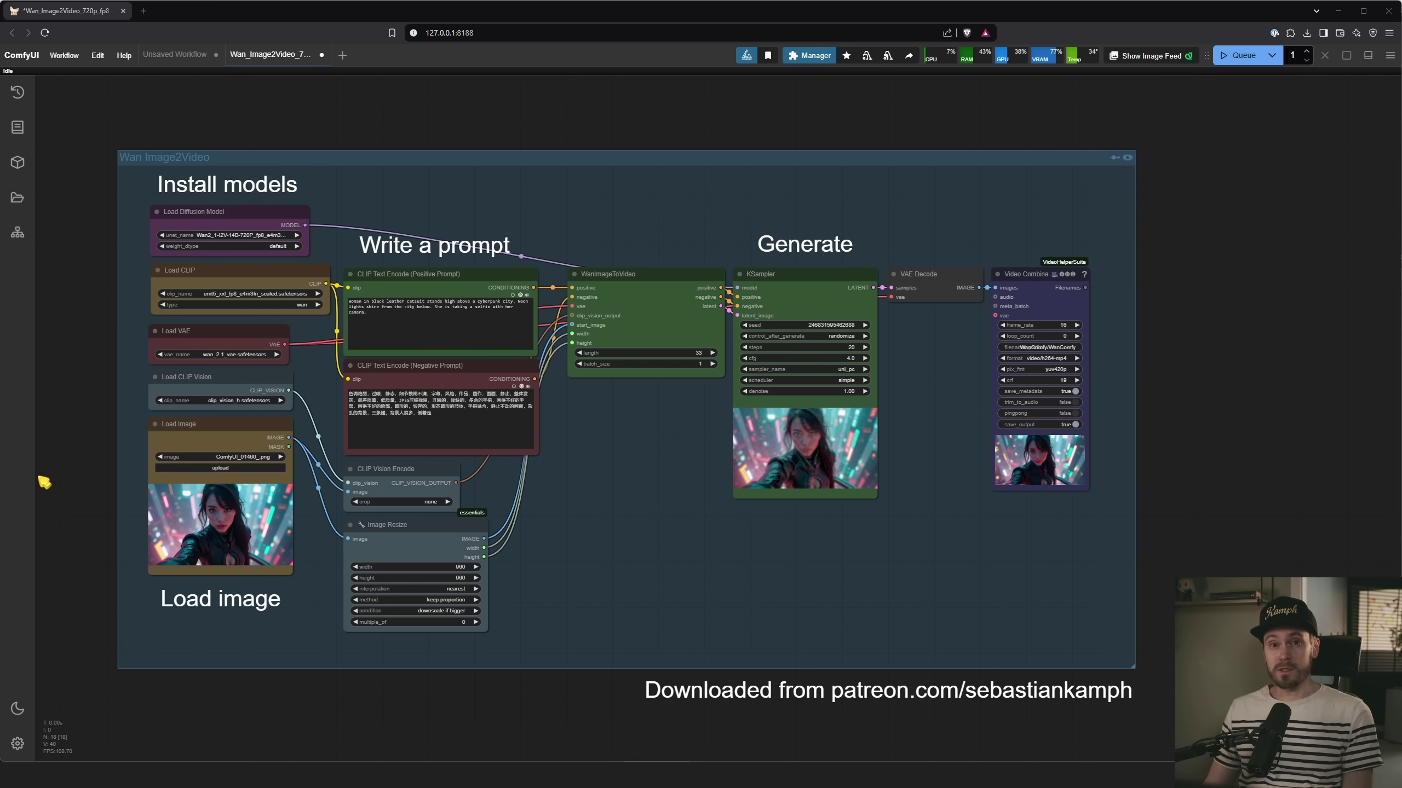
Step: Scroll the Patreon guide down to the update step and model download instructions, briefly highlighting the heading
scroll(593, 474, down, 2)
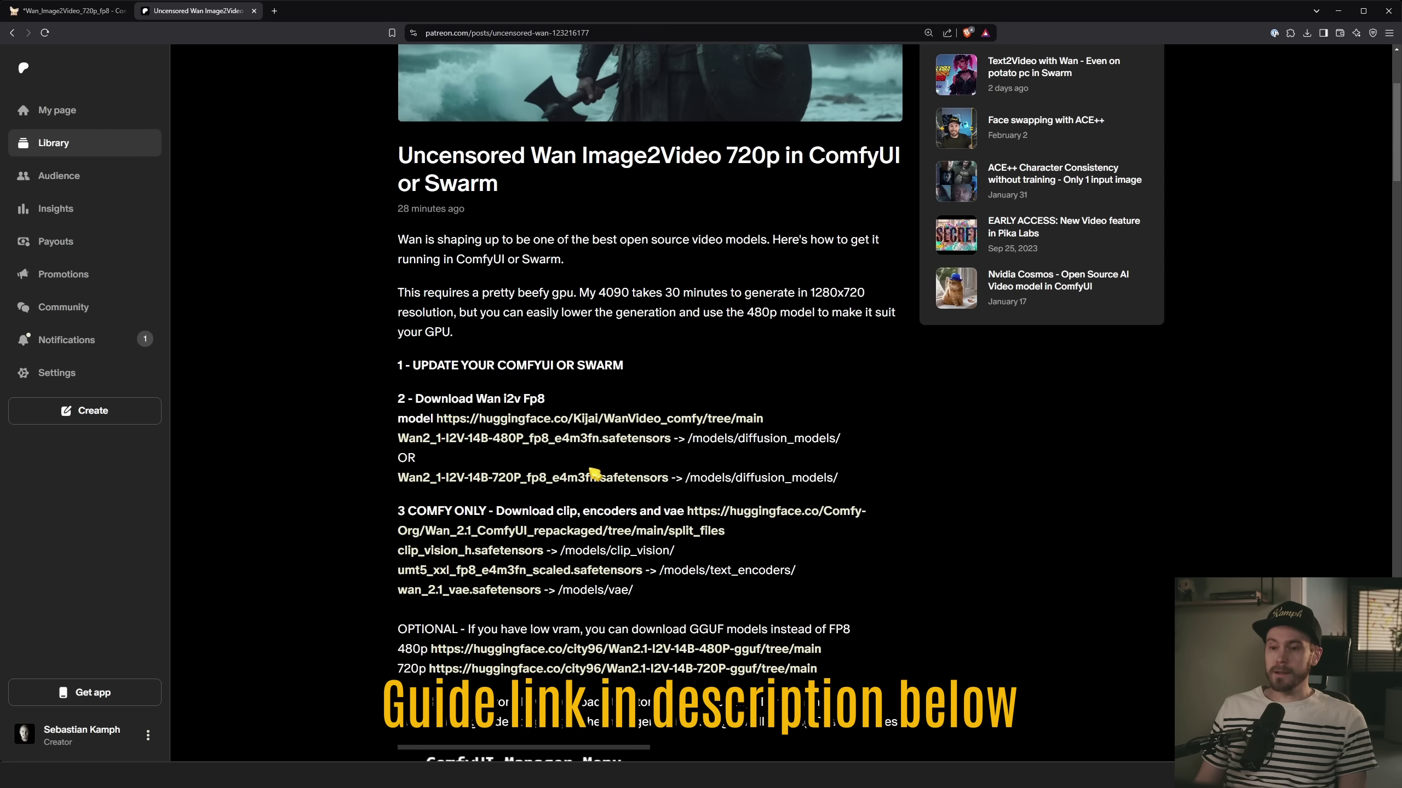
scroll(593, 474, down, 3)
scroll(530, 340, down, 2)
drag(429, 92, 623, 93)
click(488, 117)
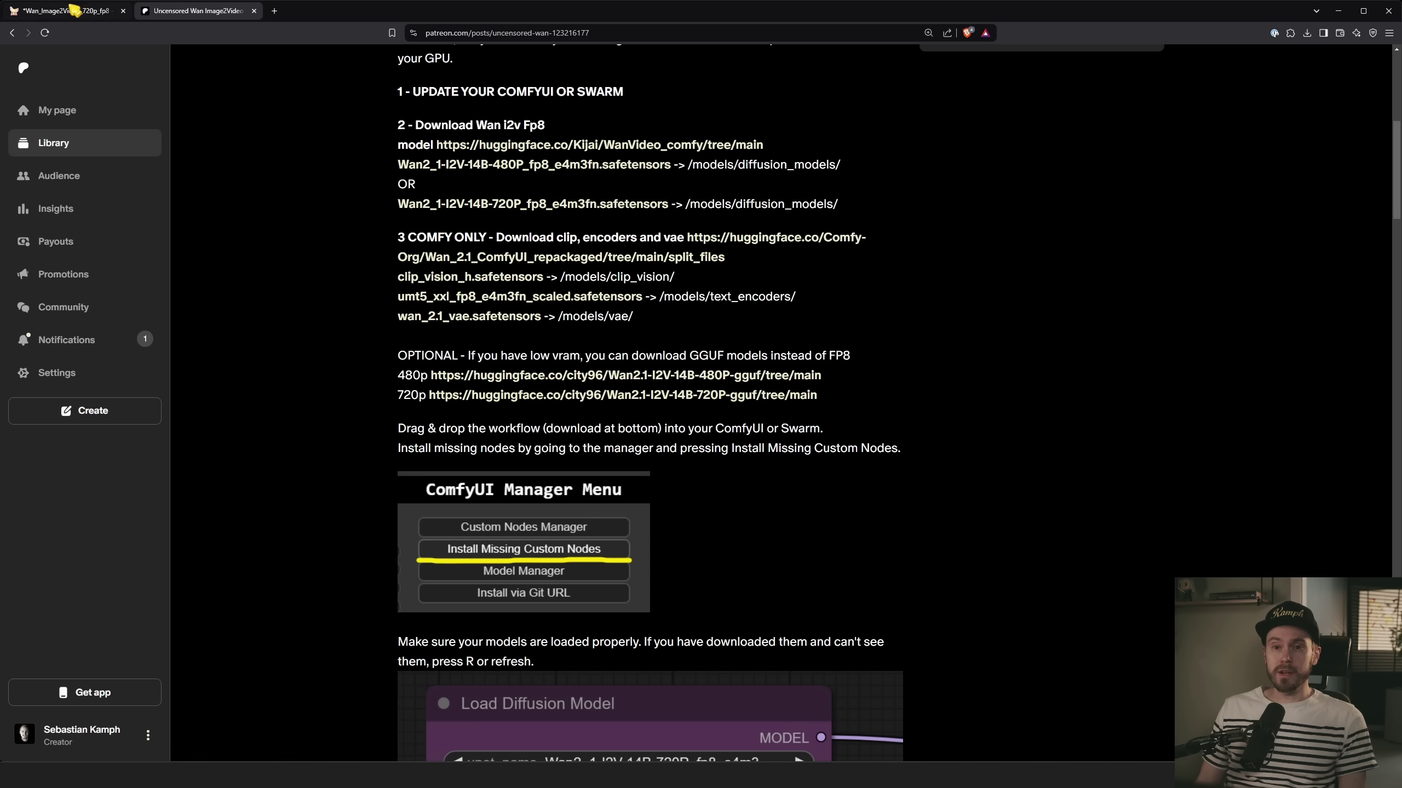
Step: Add a Unet Loader (GGUF) node to the ComfyUI workflow by searching 'load gguf'
click(71, 11)
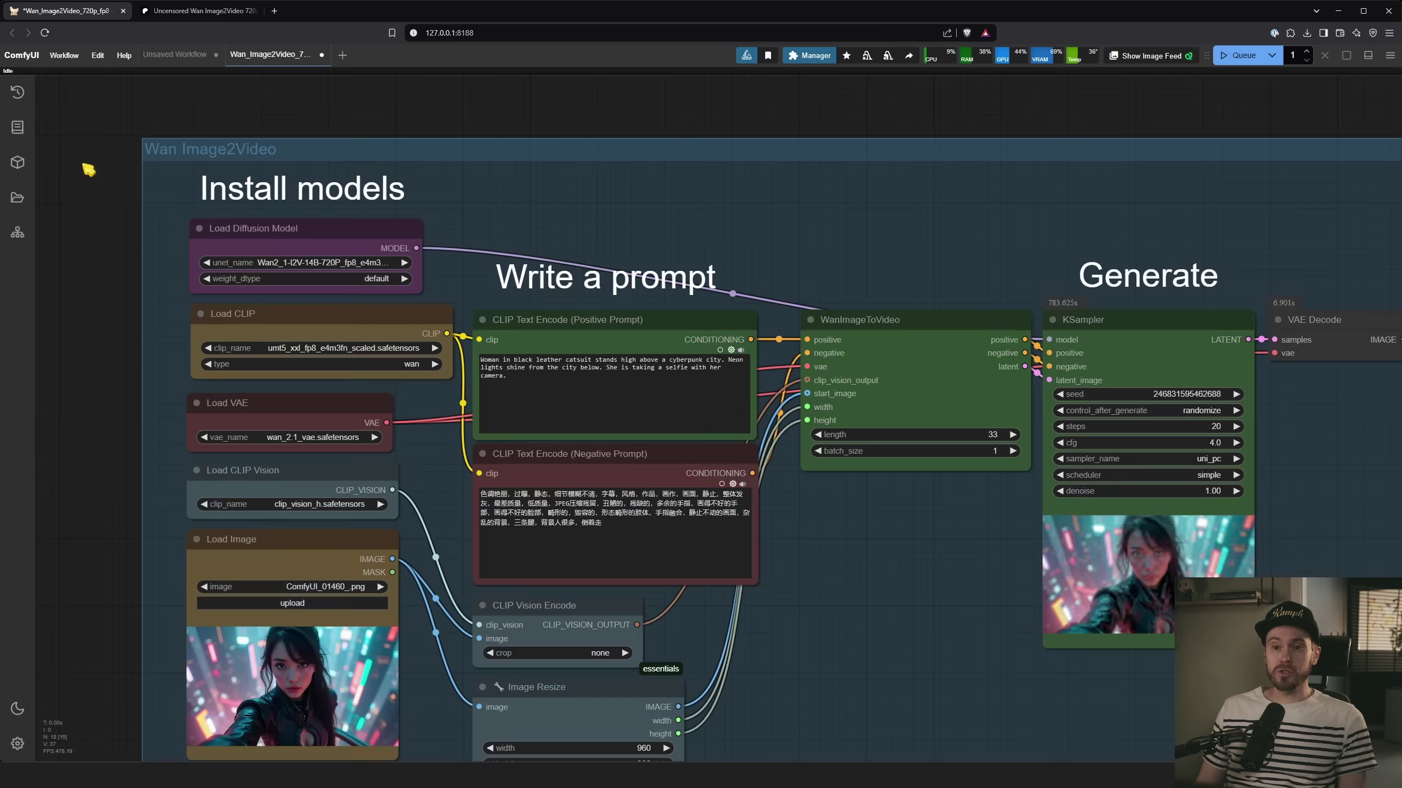
scroll(88, 170, up, 4)
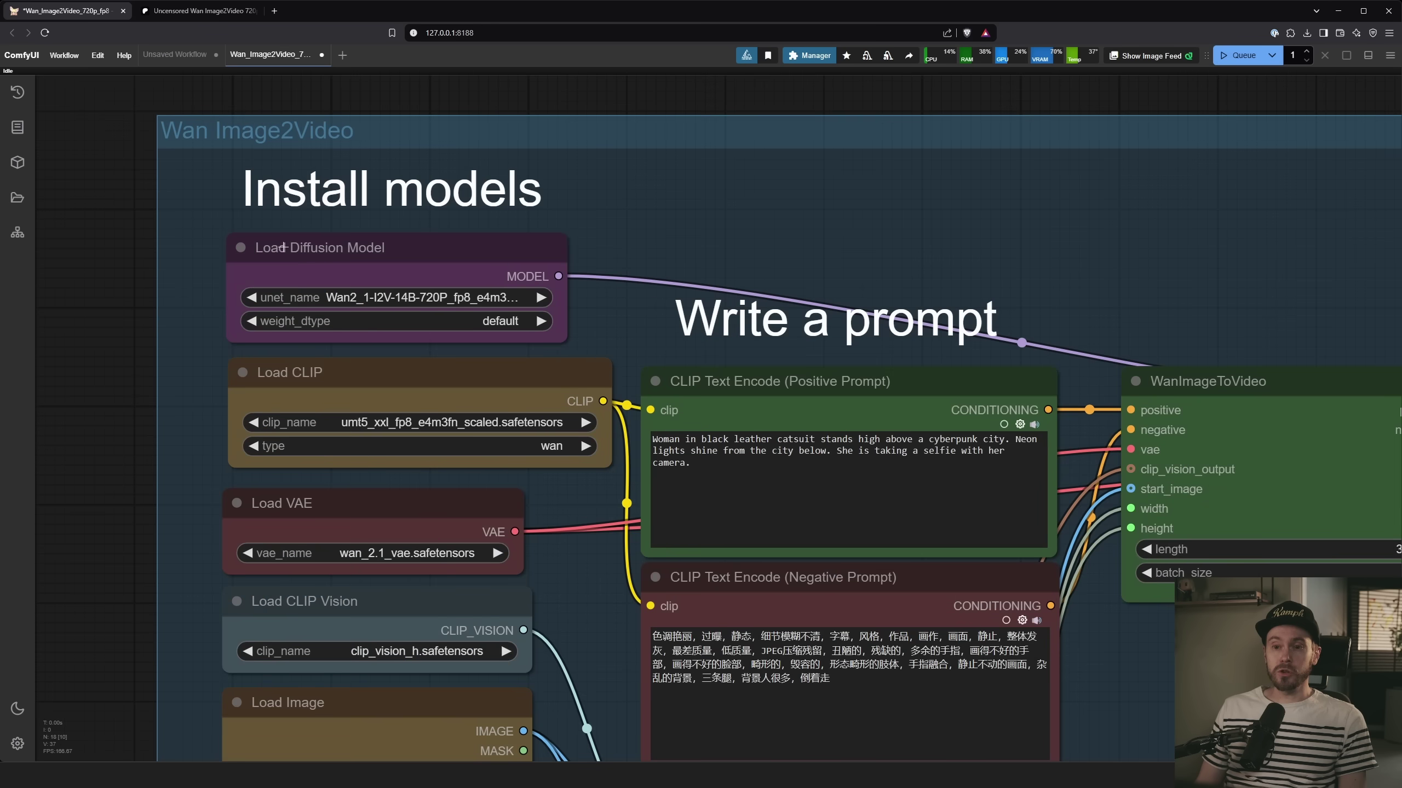
double_click(602, 219)
text(load gguf)
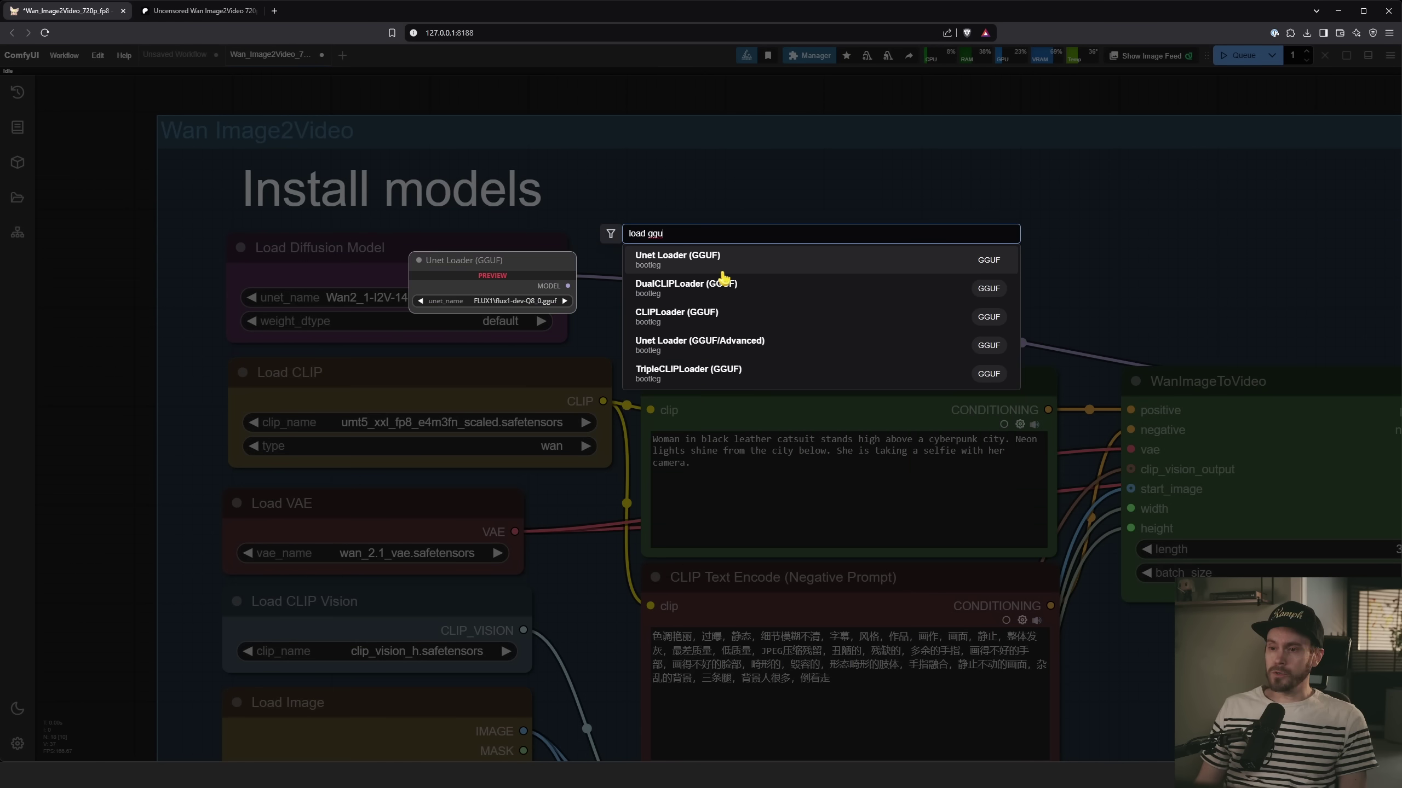
click(707, 260)
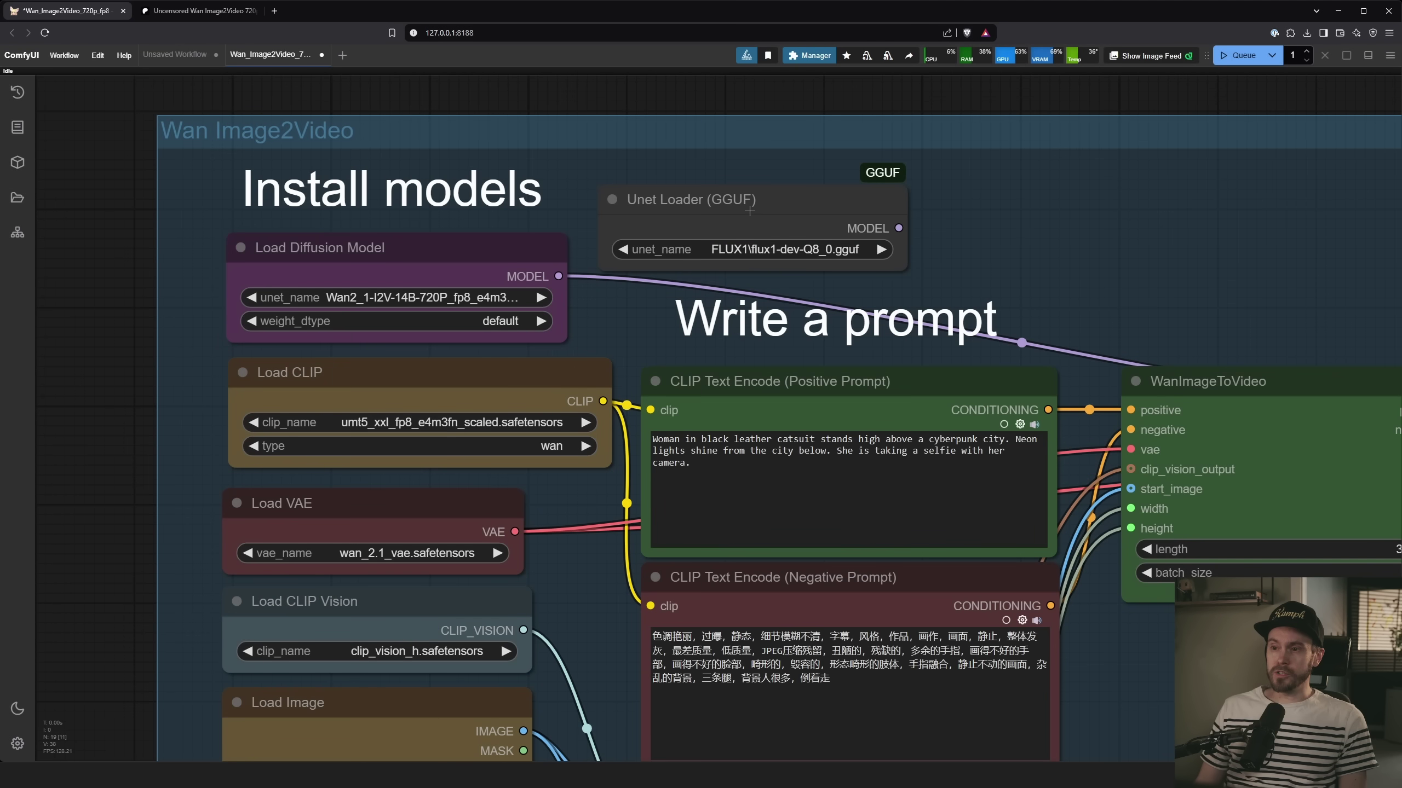
Step: Reposition the GGUF loader, demonstrate wiring its MODEL output, then delete it and return to Patreon
drag(750, 211, 513, 176)
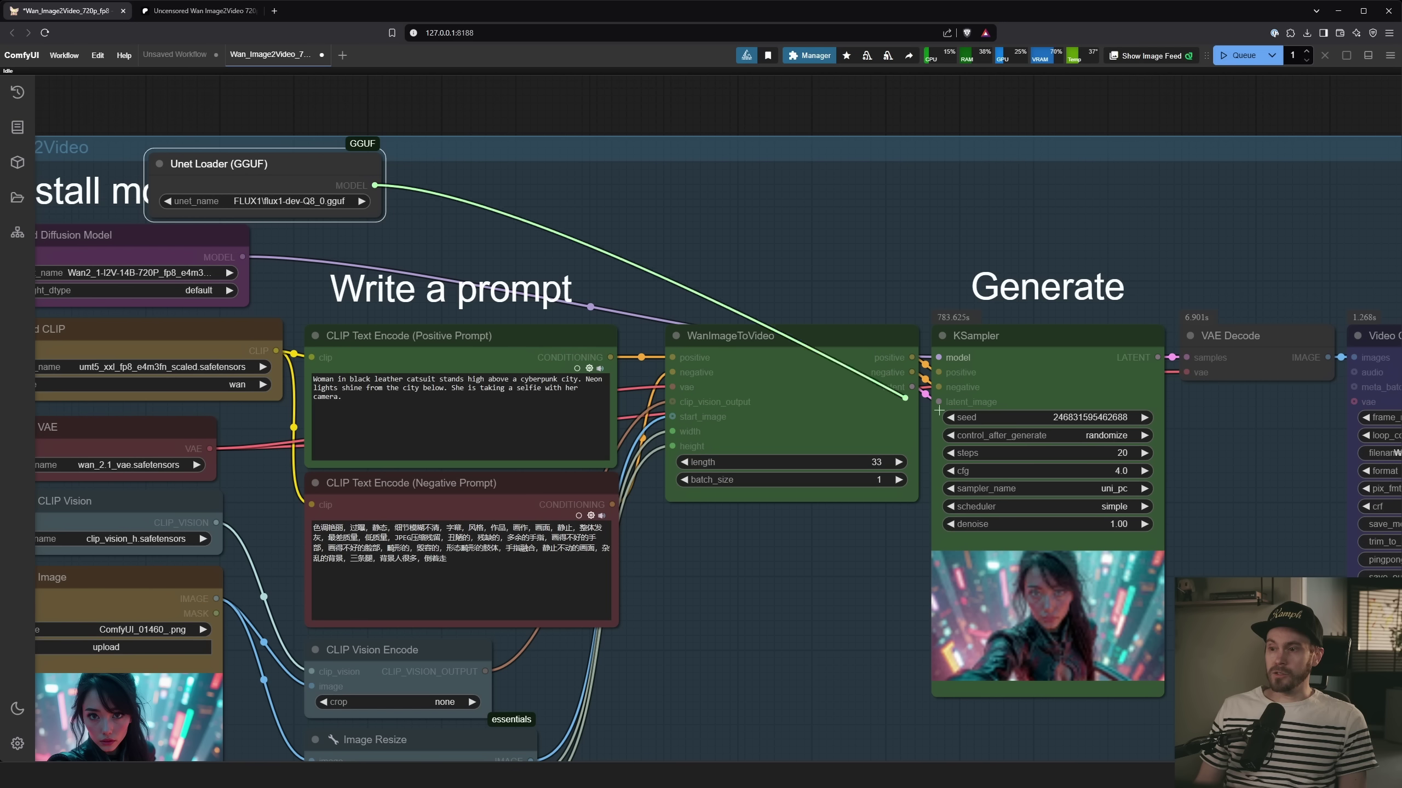
drag(931, 359, 695, 272)
drag(535, 205, 469, 158)
key(Delete)
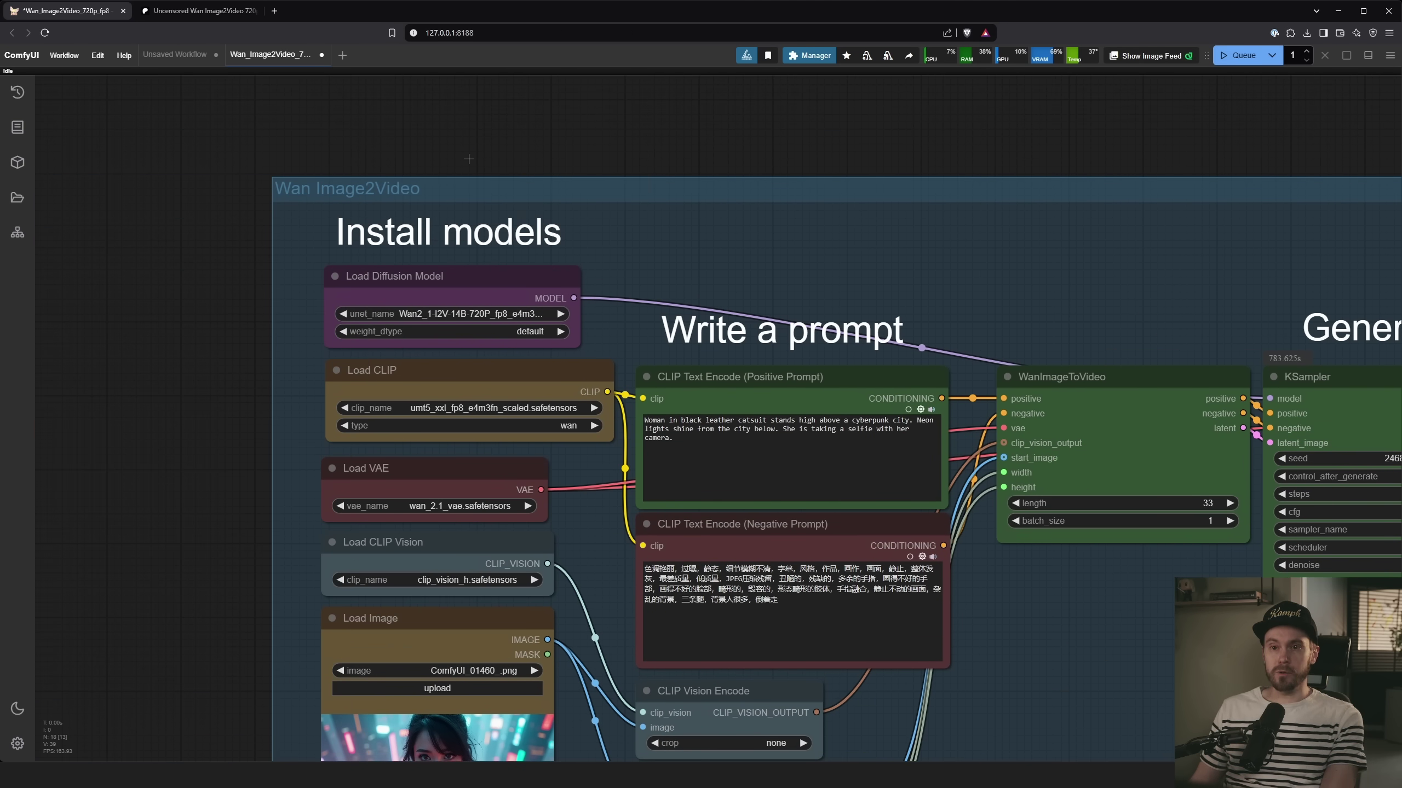
key(ctrl+Tab)
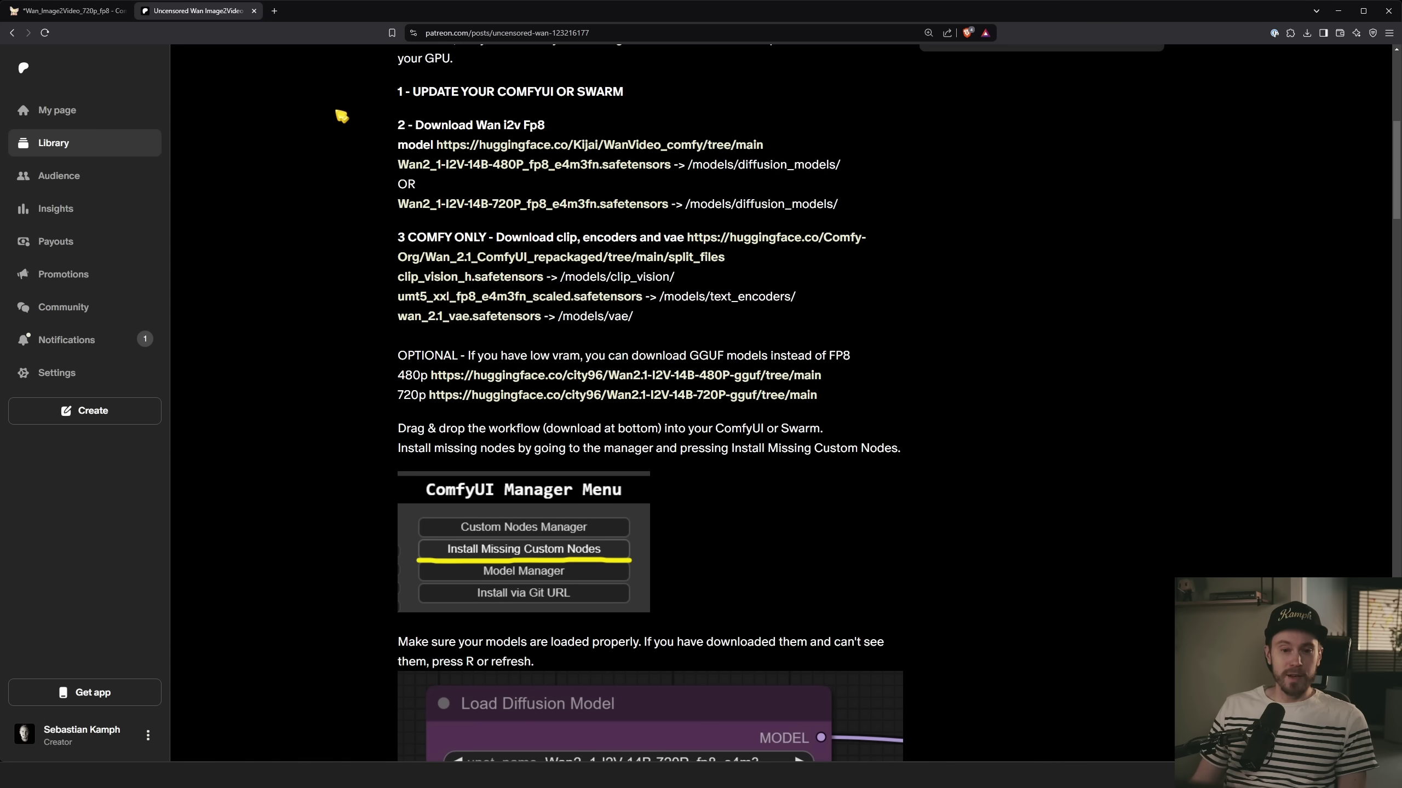
scroll(648, 257, up, 1)
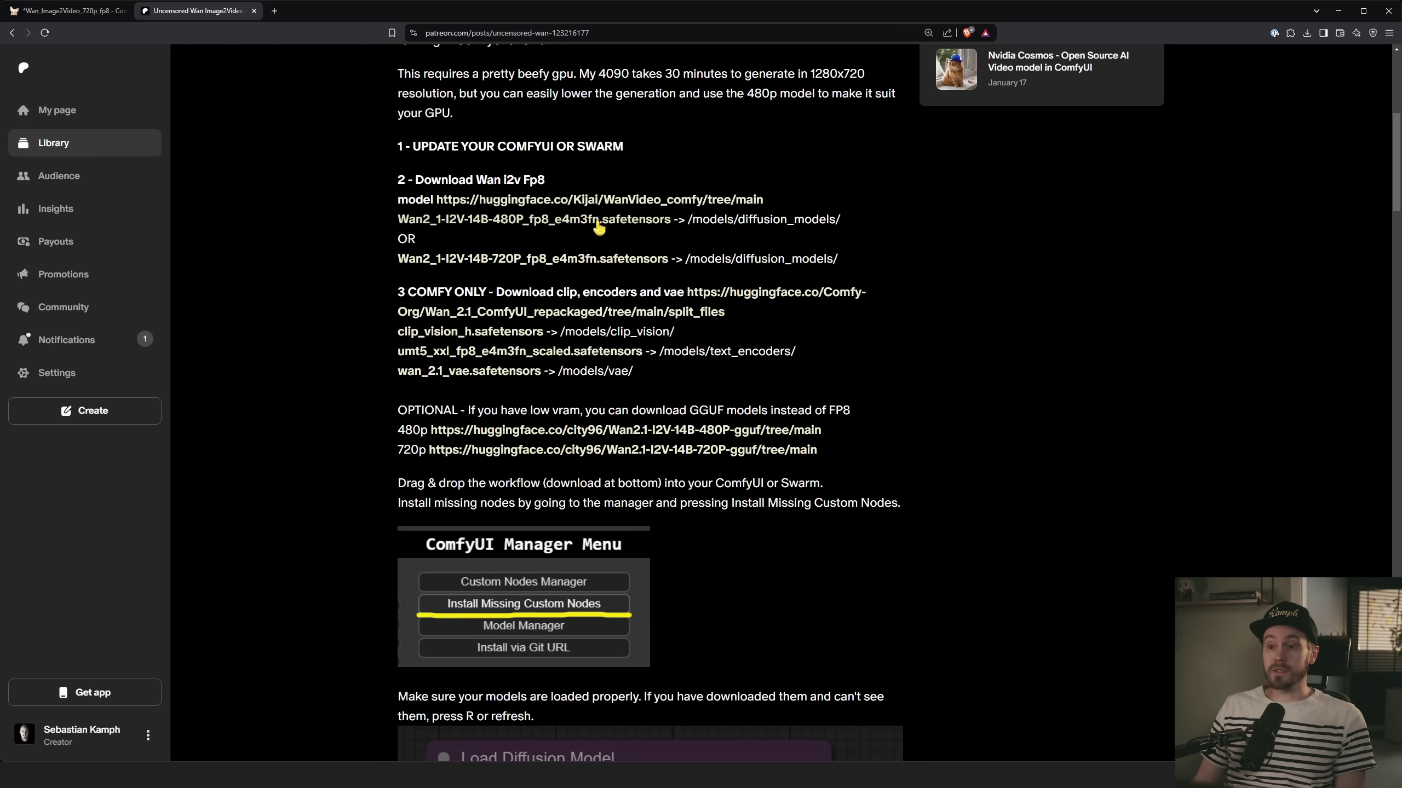
Step: Follow the huggingface.co/Kijai/WanVideo_comfy link to list the I2V-14B 480P and 720P fp8 models
click(548, 200)
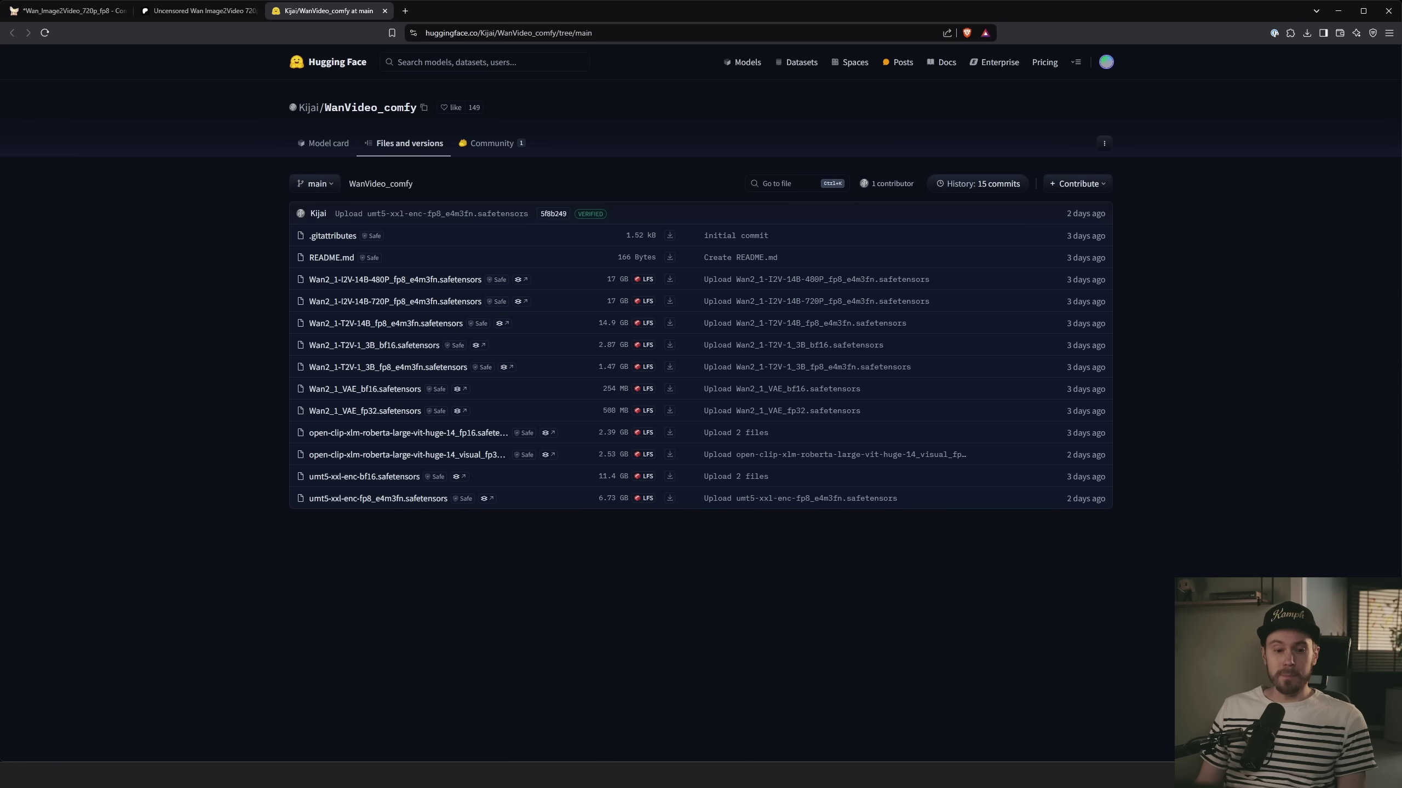
Step: Check the ComfyUI models/diffusion_models folder in File Explorer, then return to the Patreon guide
key(alt+Tab)
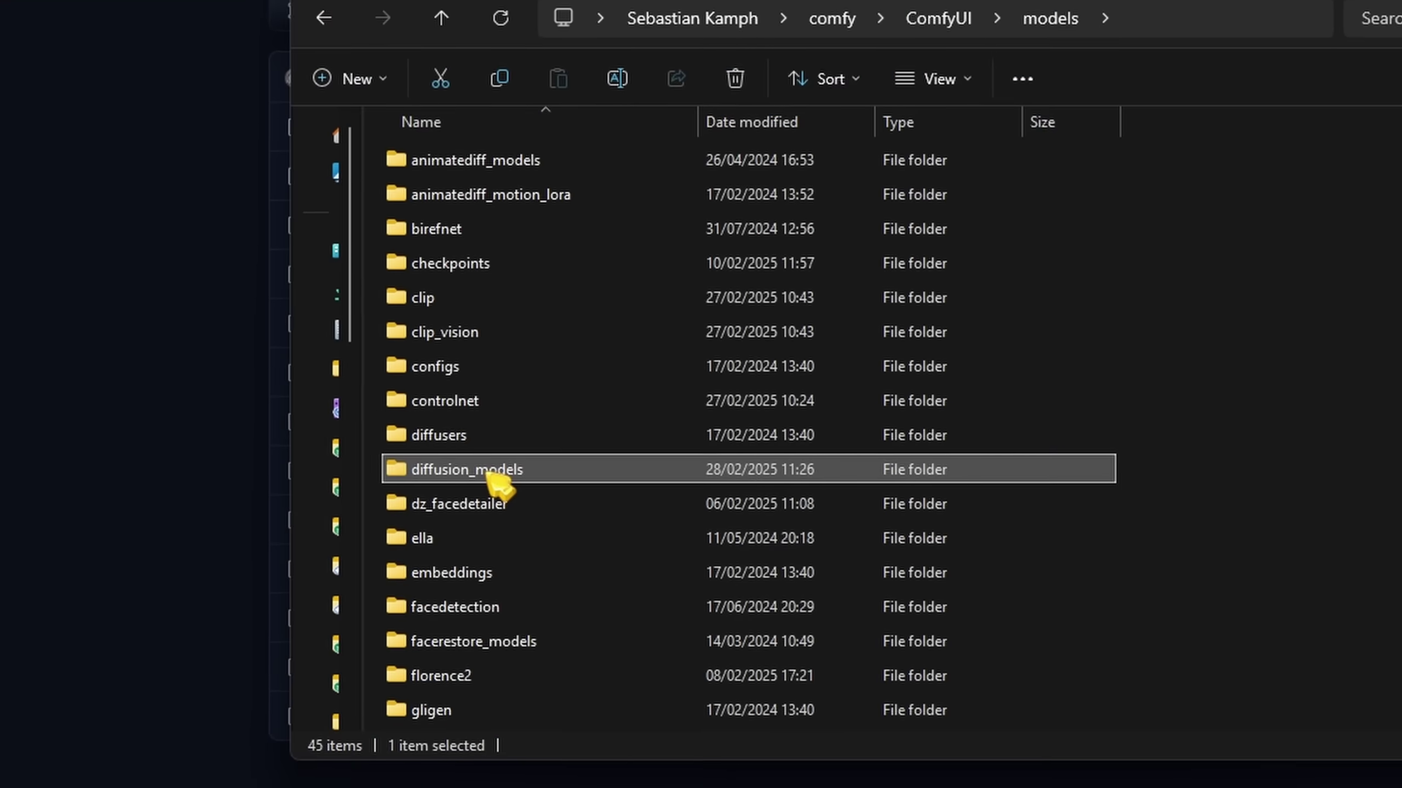
double_click(381, 388)
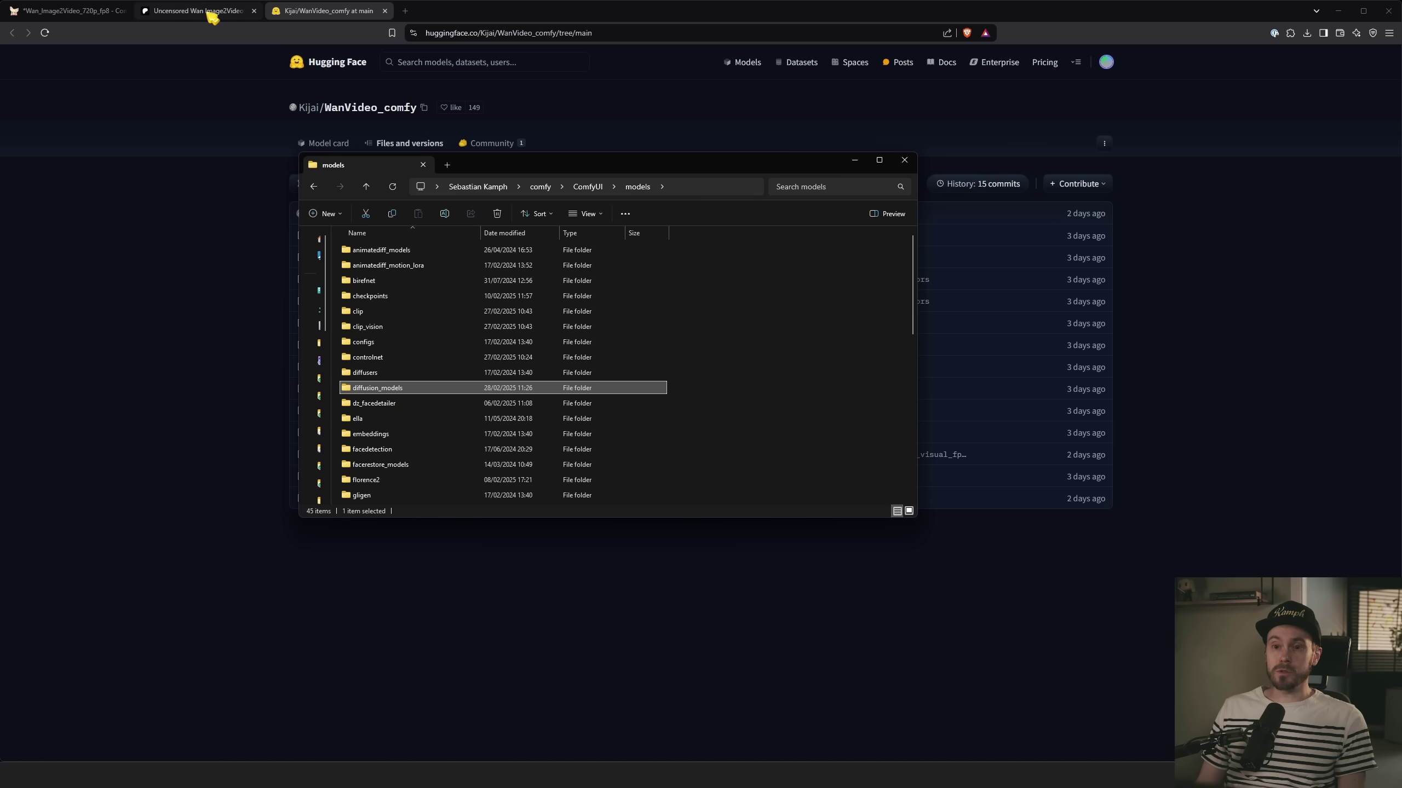
click(207, 11)
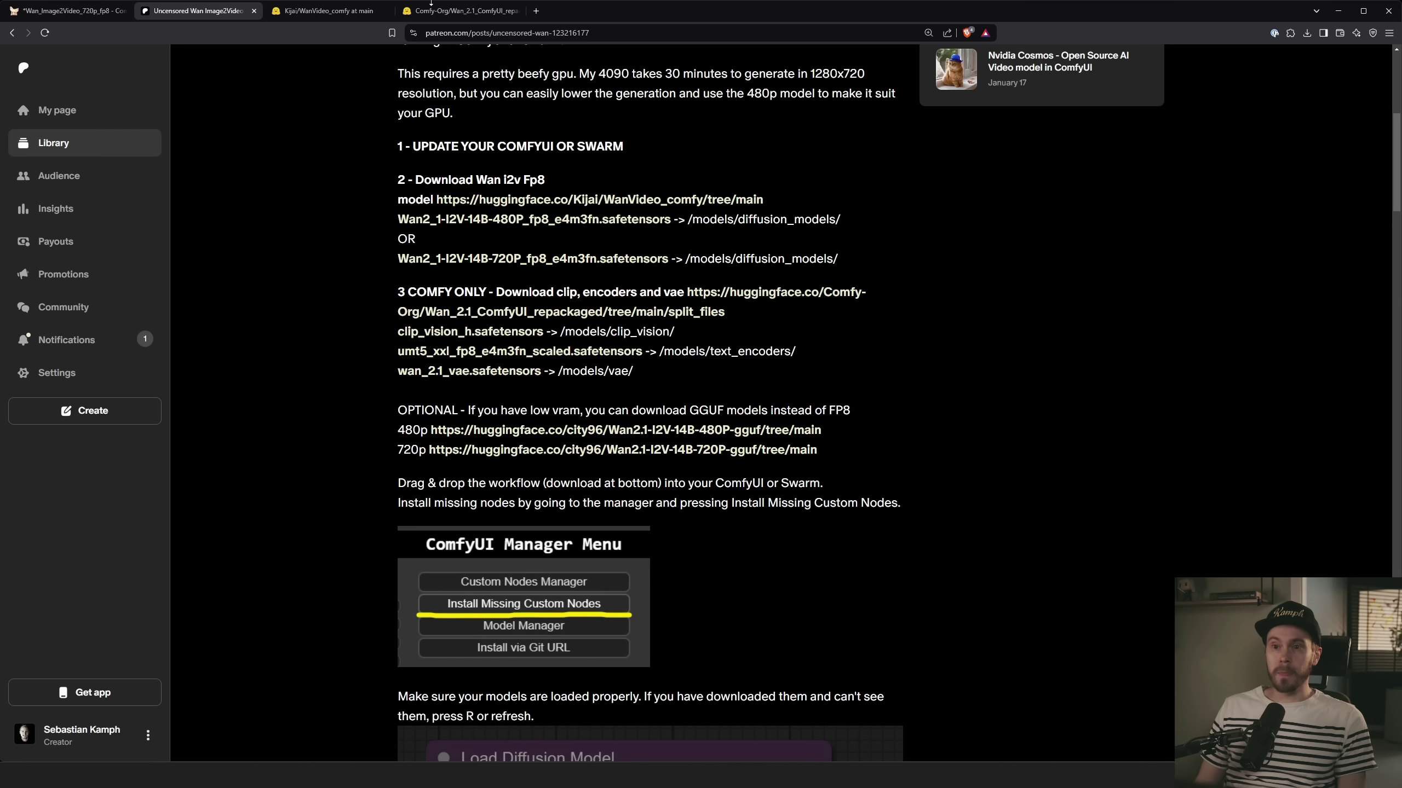
Step: Browse the clip_vision, text_encoders and vae folders of the Comfy-Org split_files listing
click(449, 14)
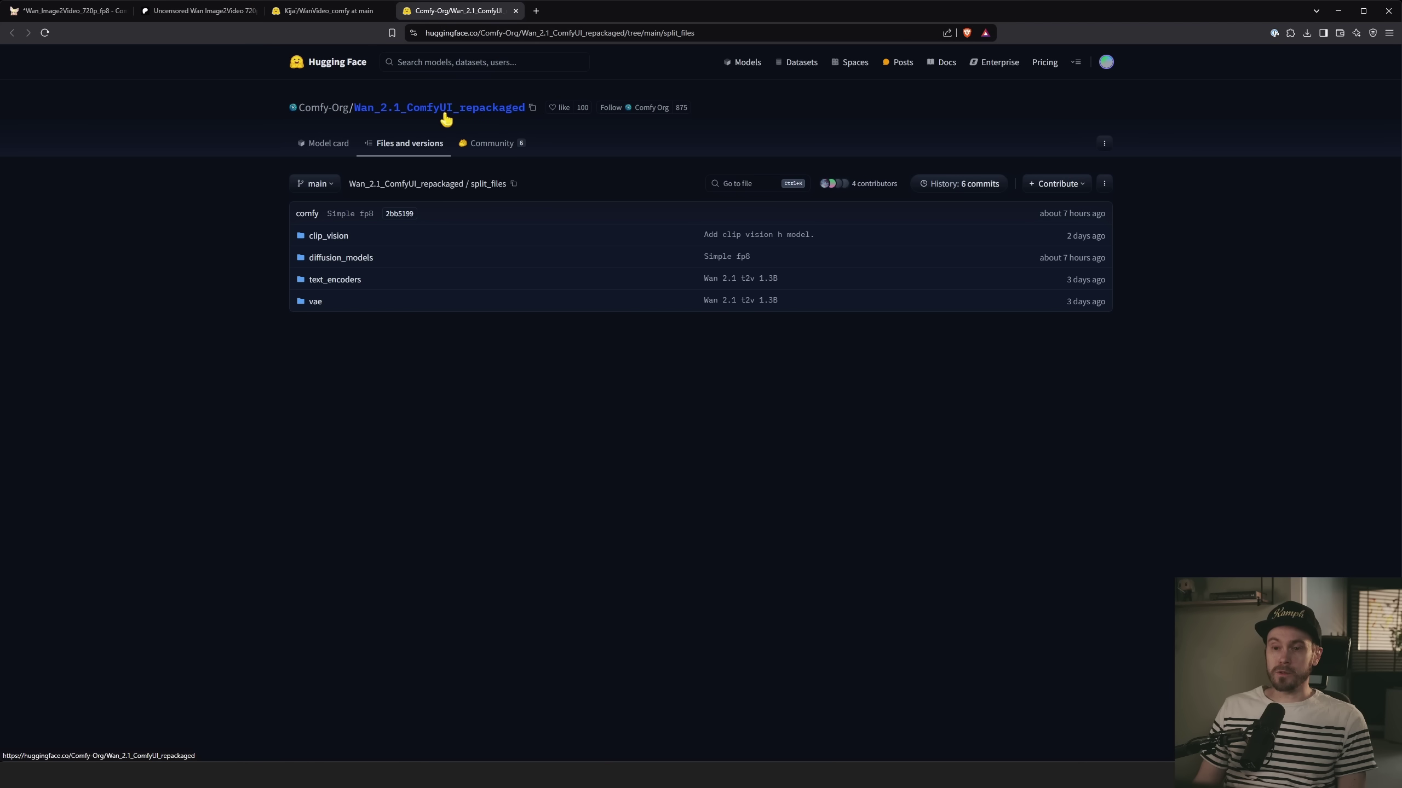
click(356, 358)
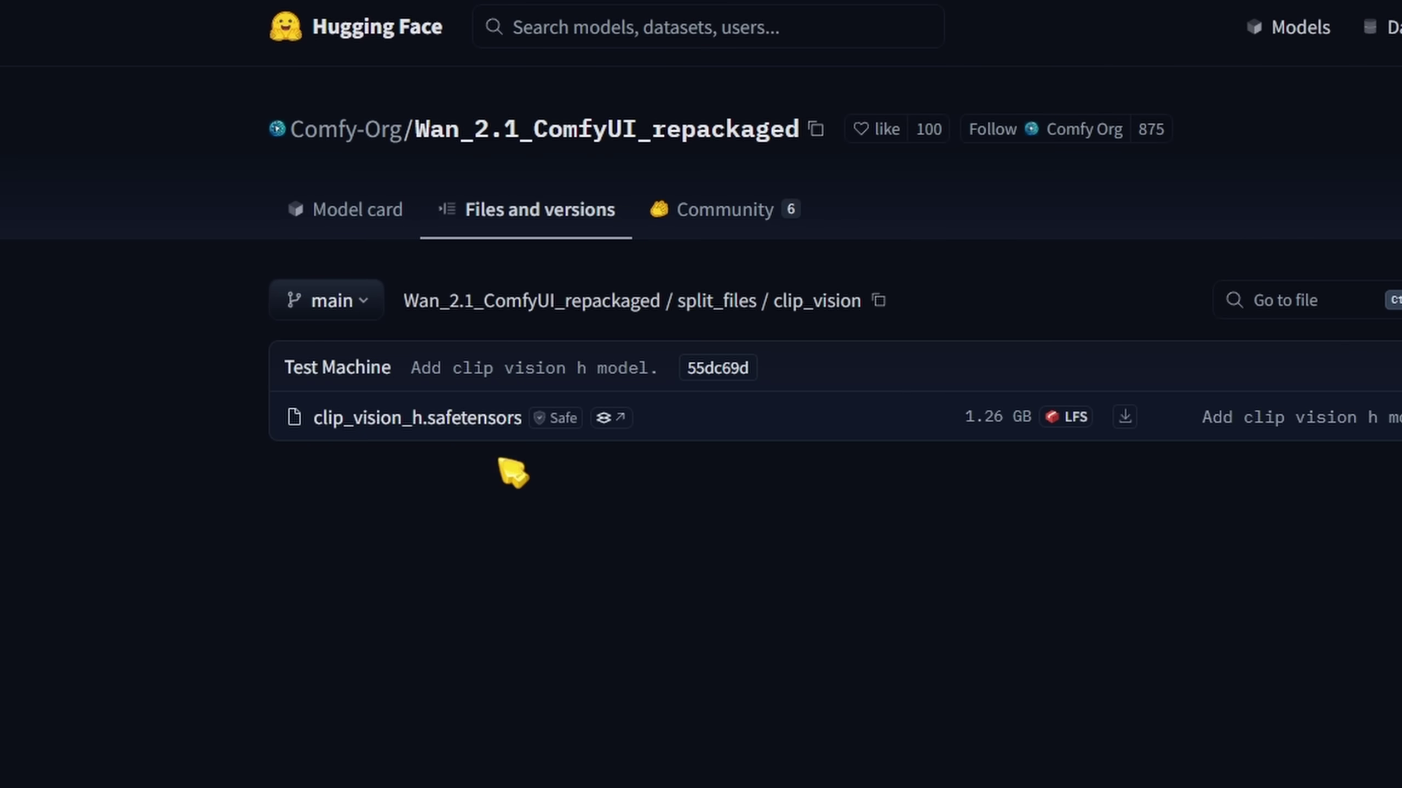
key(alt+Left)
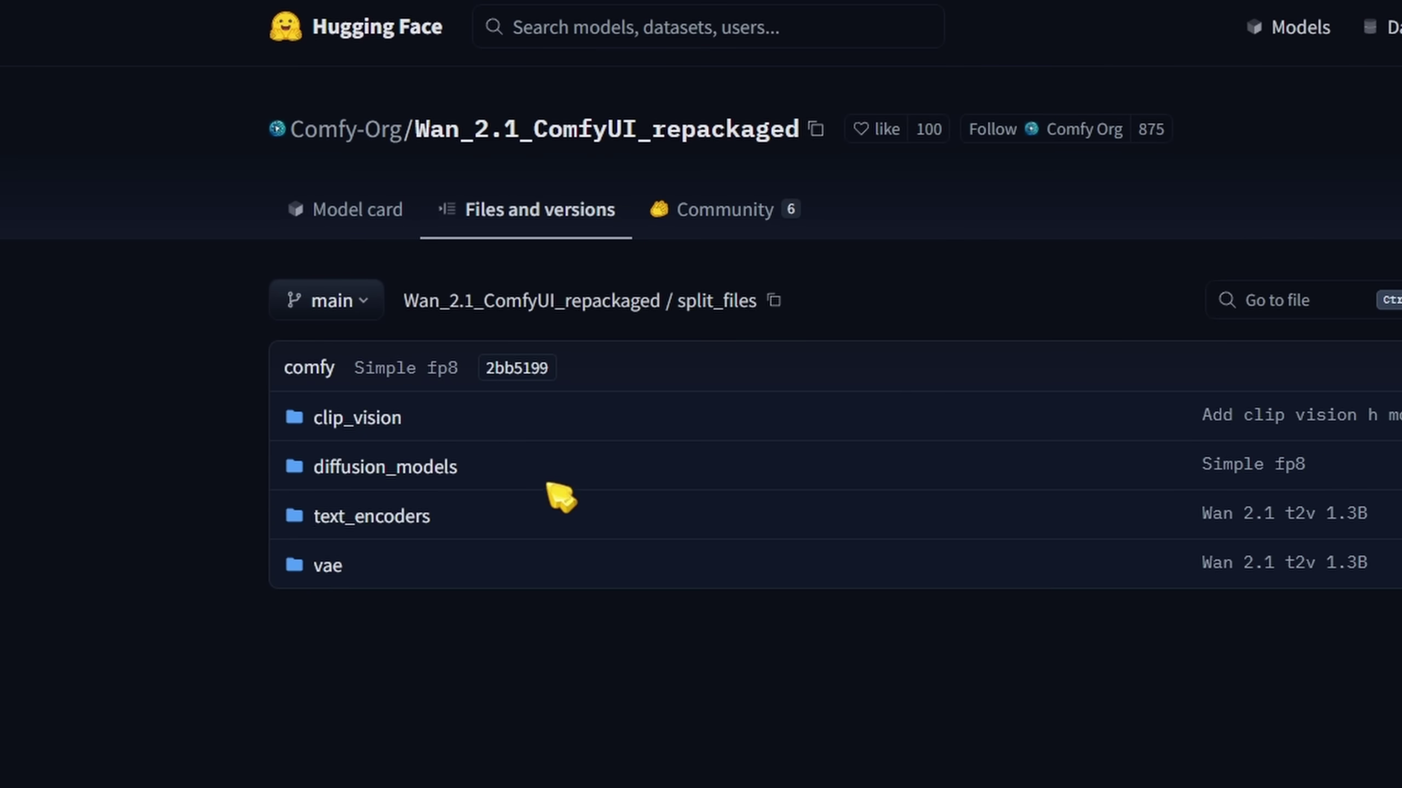
click(369, 516)
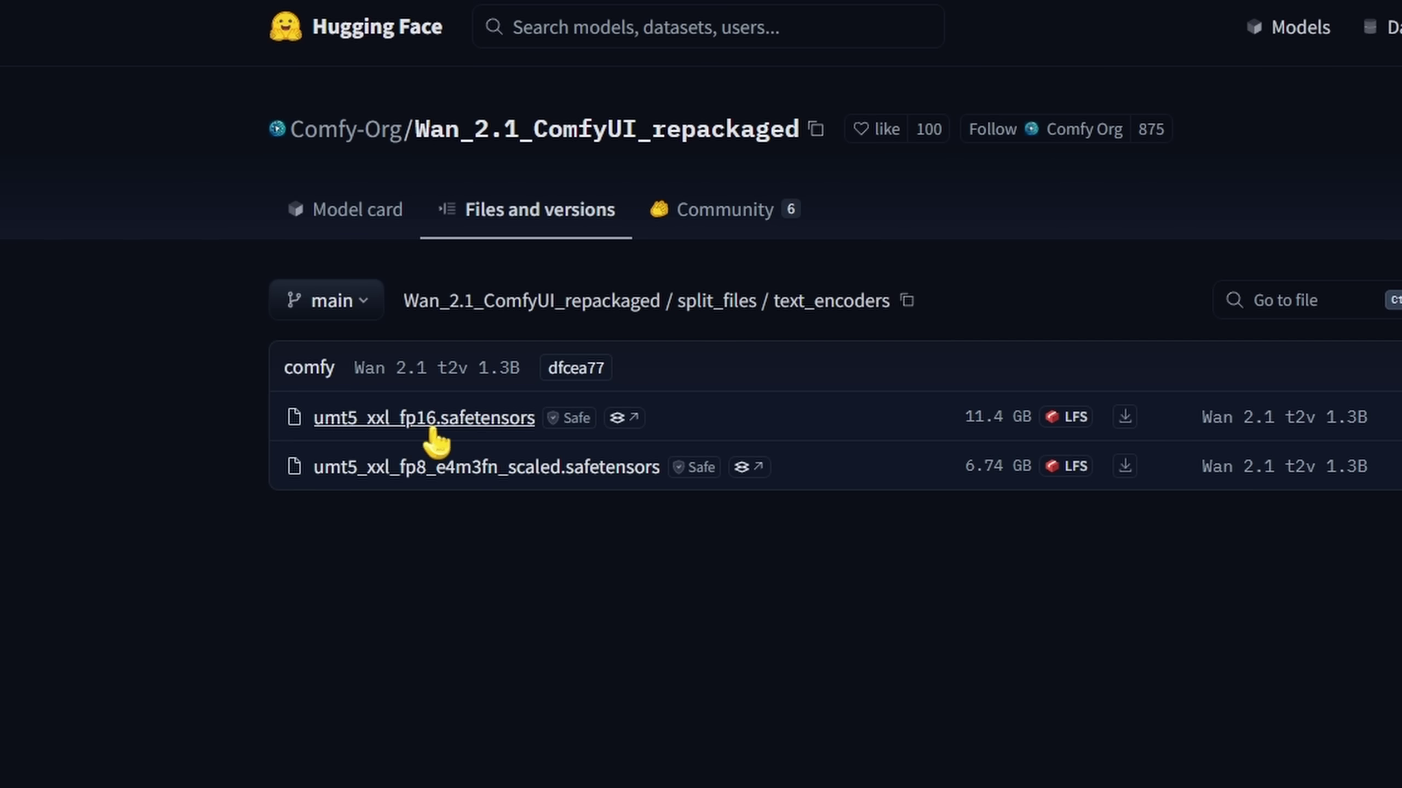
key(alt+Left)
click(566, 565)
key(alt+Left)
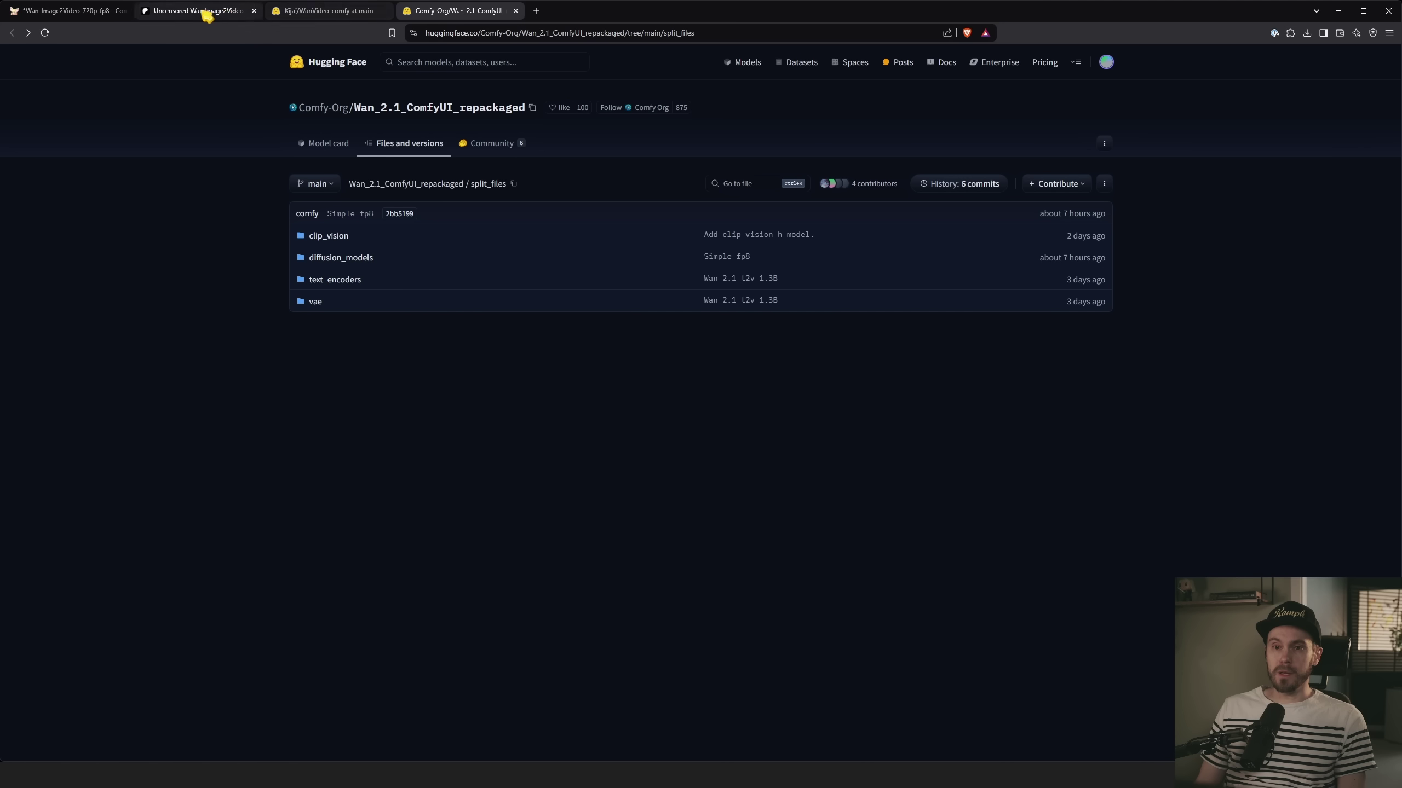
Step: Switch between the Patreon guide and the ComfyUI workflow, ending on the guide's Image Resize step
click(196, 11)
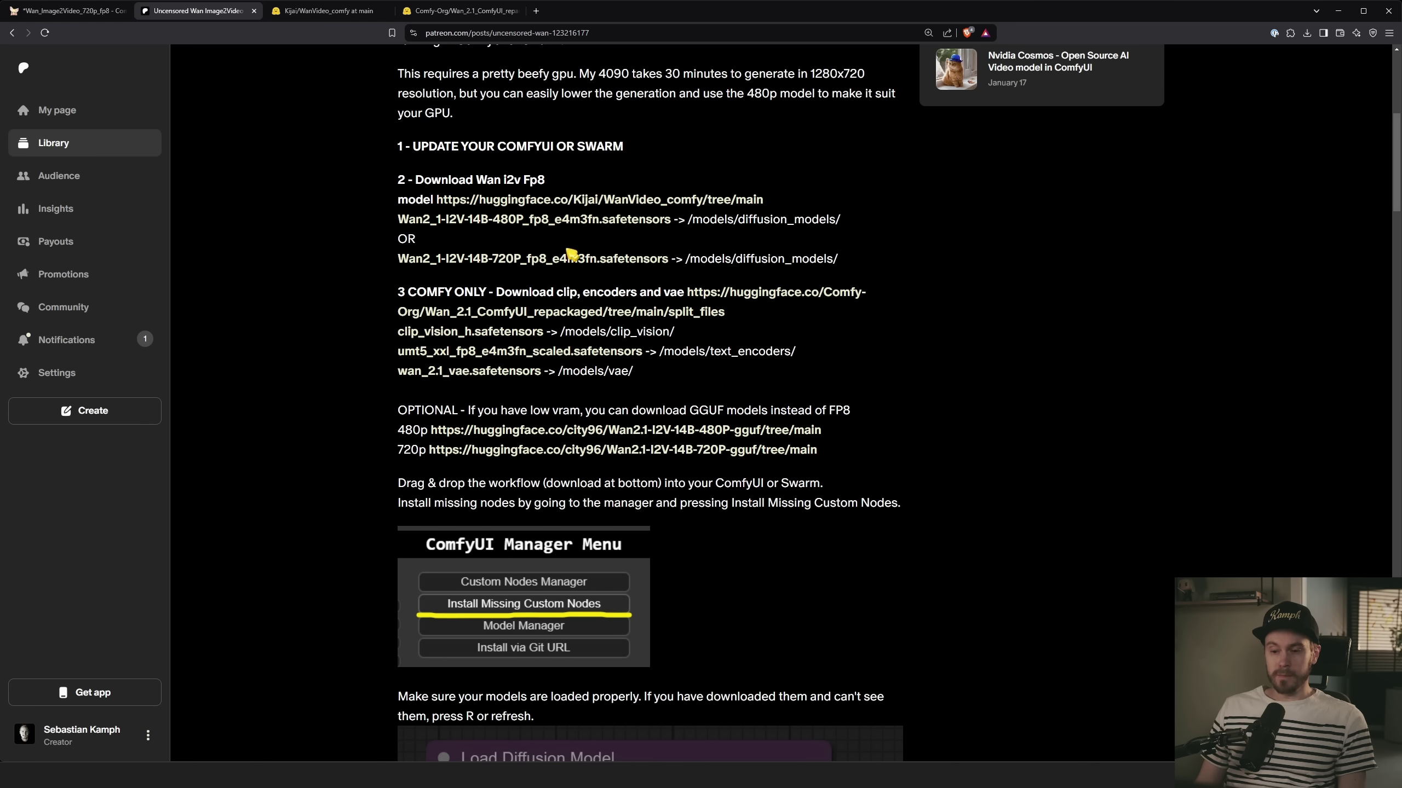
scroll(563, 248, down, 5)
click(66, 11)
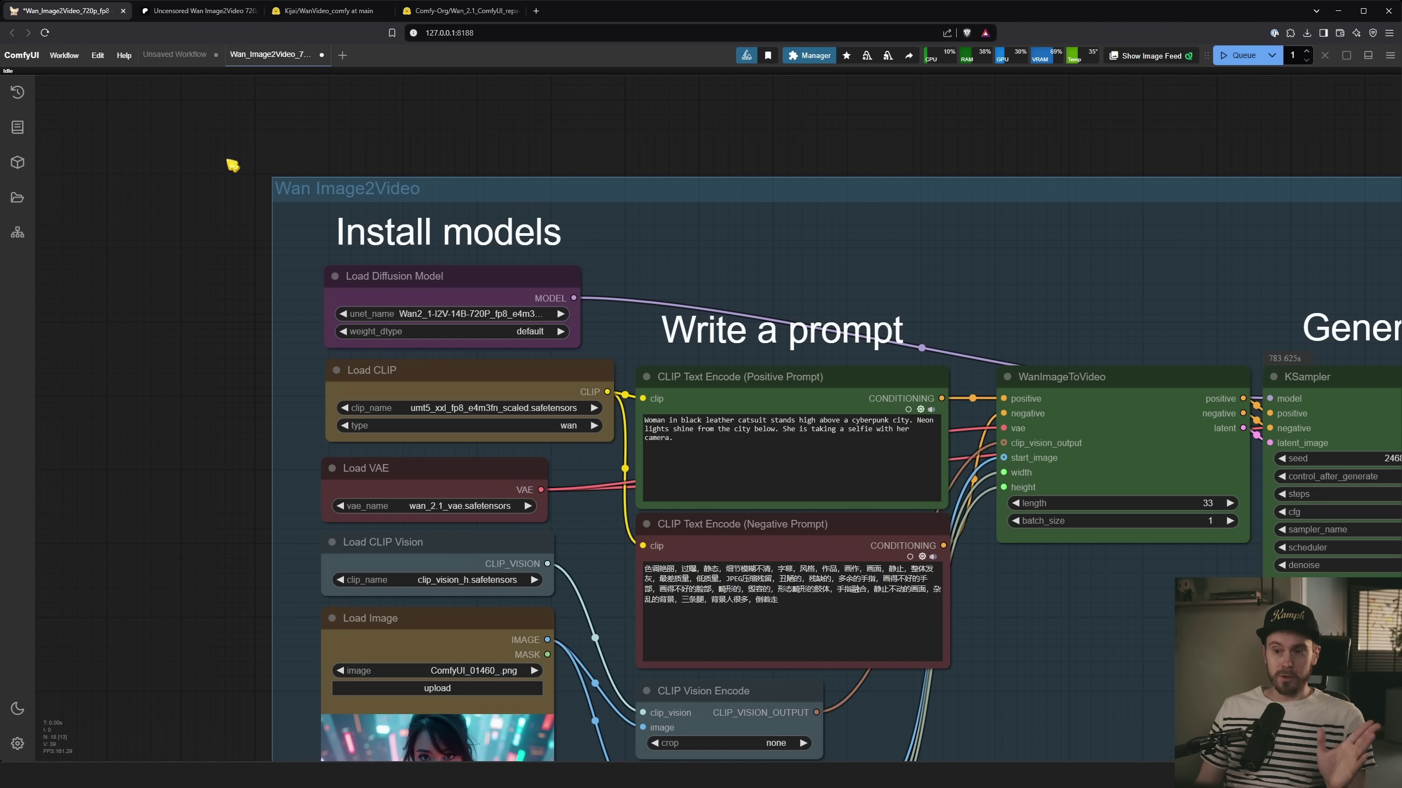
scroll(193, 298, down, 5)
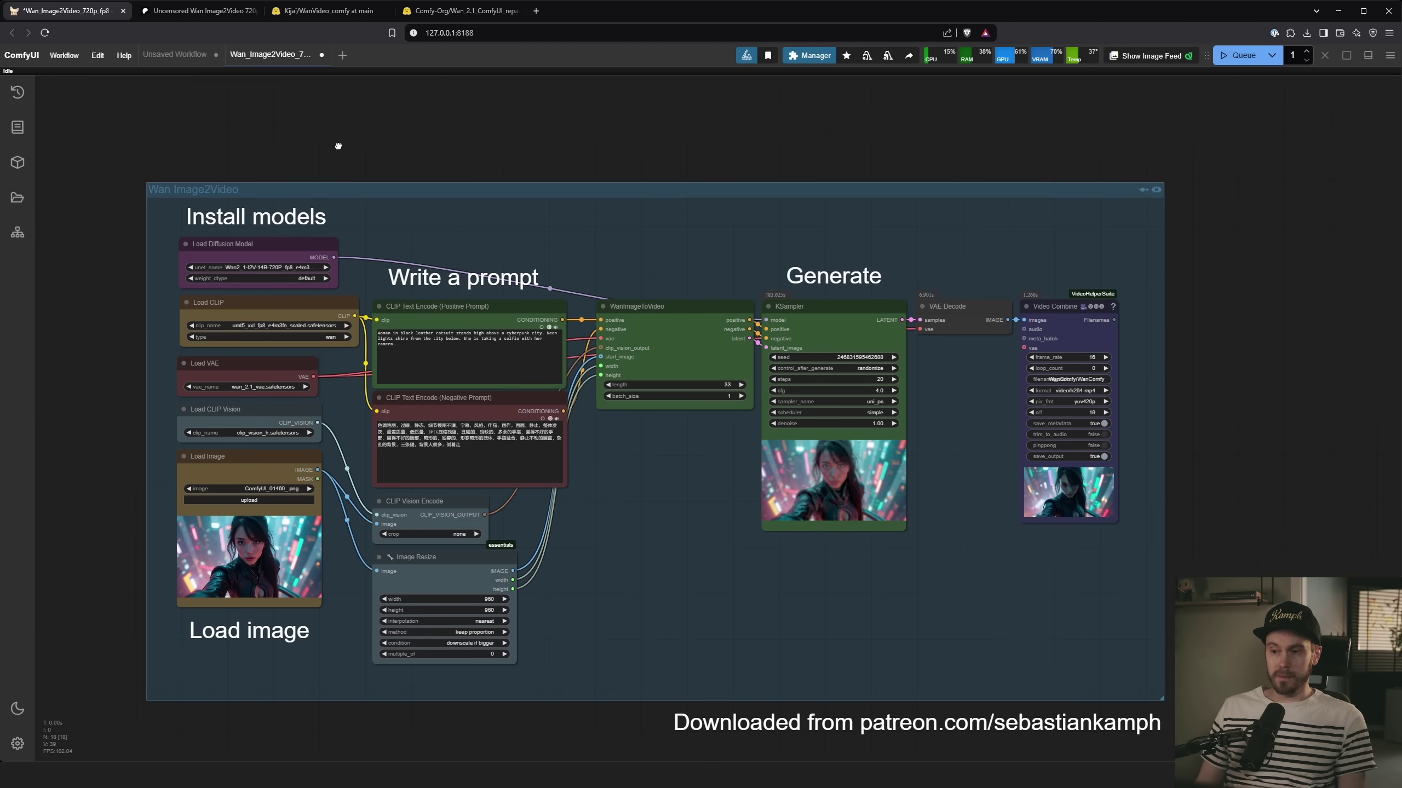
key(ctrl+Tab)
Step: Read the guide's Image Resize notes (1280x720 for 720p, 832x480 for 480p), then return to ComfyUI
scroll(605, 417, down, 17)
scroll(602, 416, down, 5)
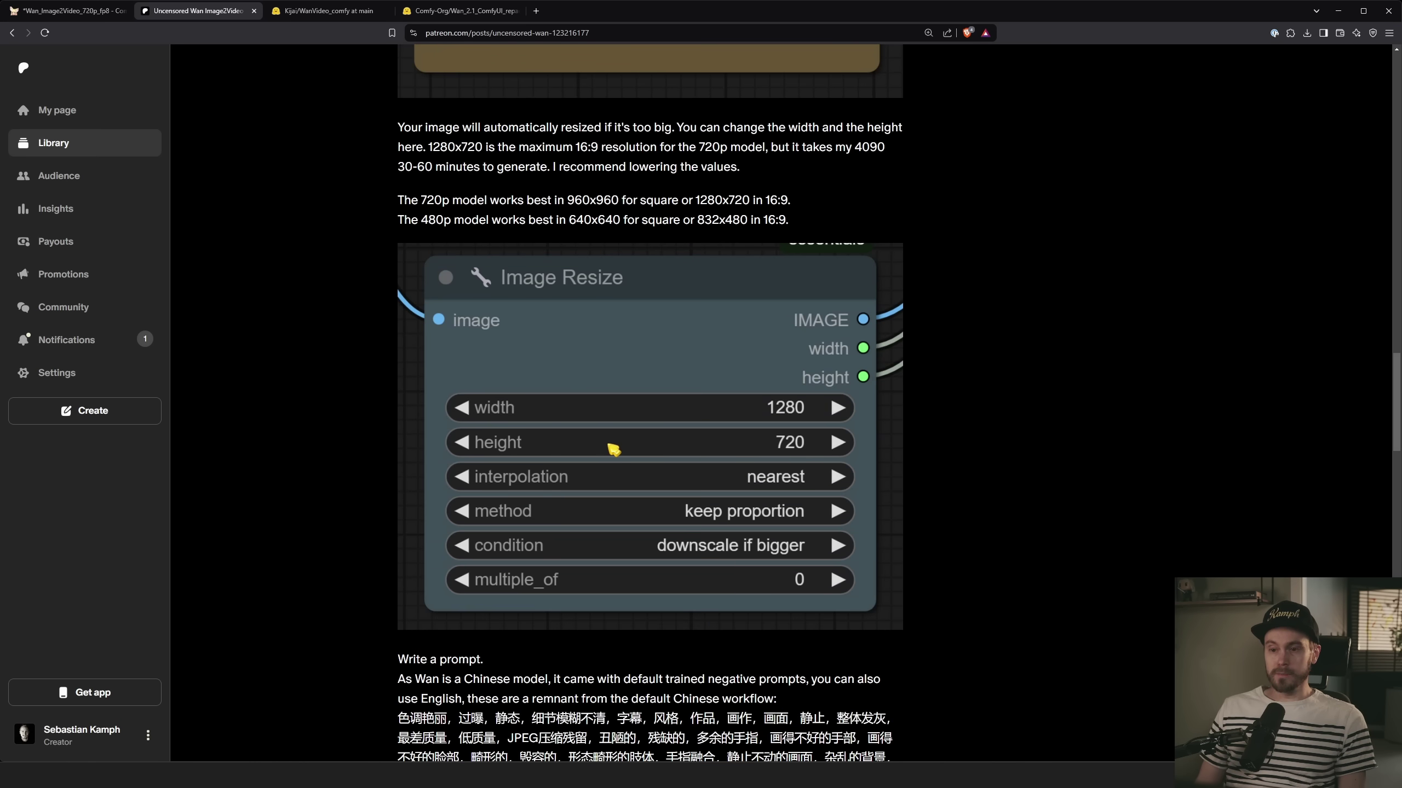
scroll(612, 449, up, 7)
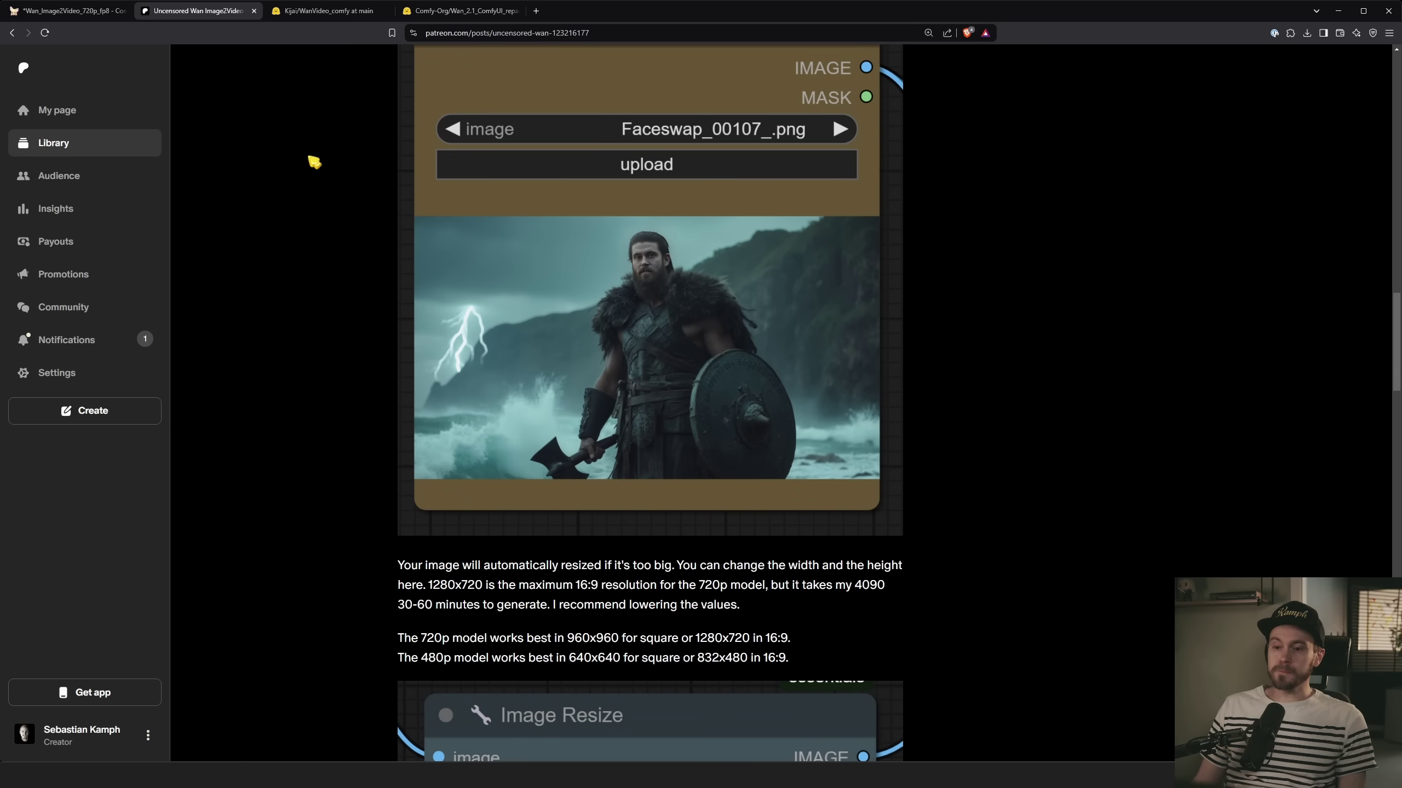
key(ctrl+shift+Tab)
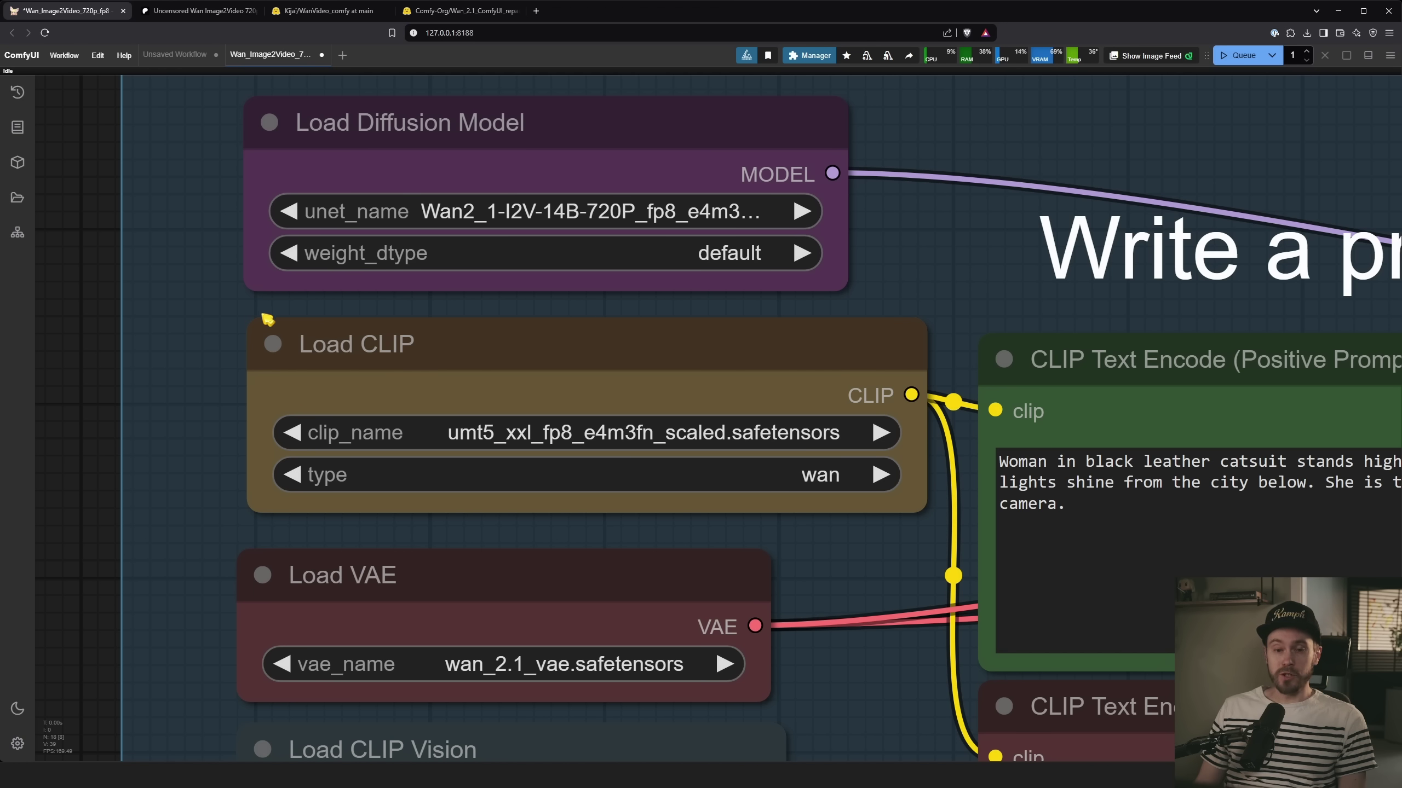
Step: Pick umt5_xxl_fp8_e4m3fn_scaled.safetensors from the Load CLIP node's clip_name dropdown
drag(99, 431, 49, 405)
click(503, 391)
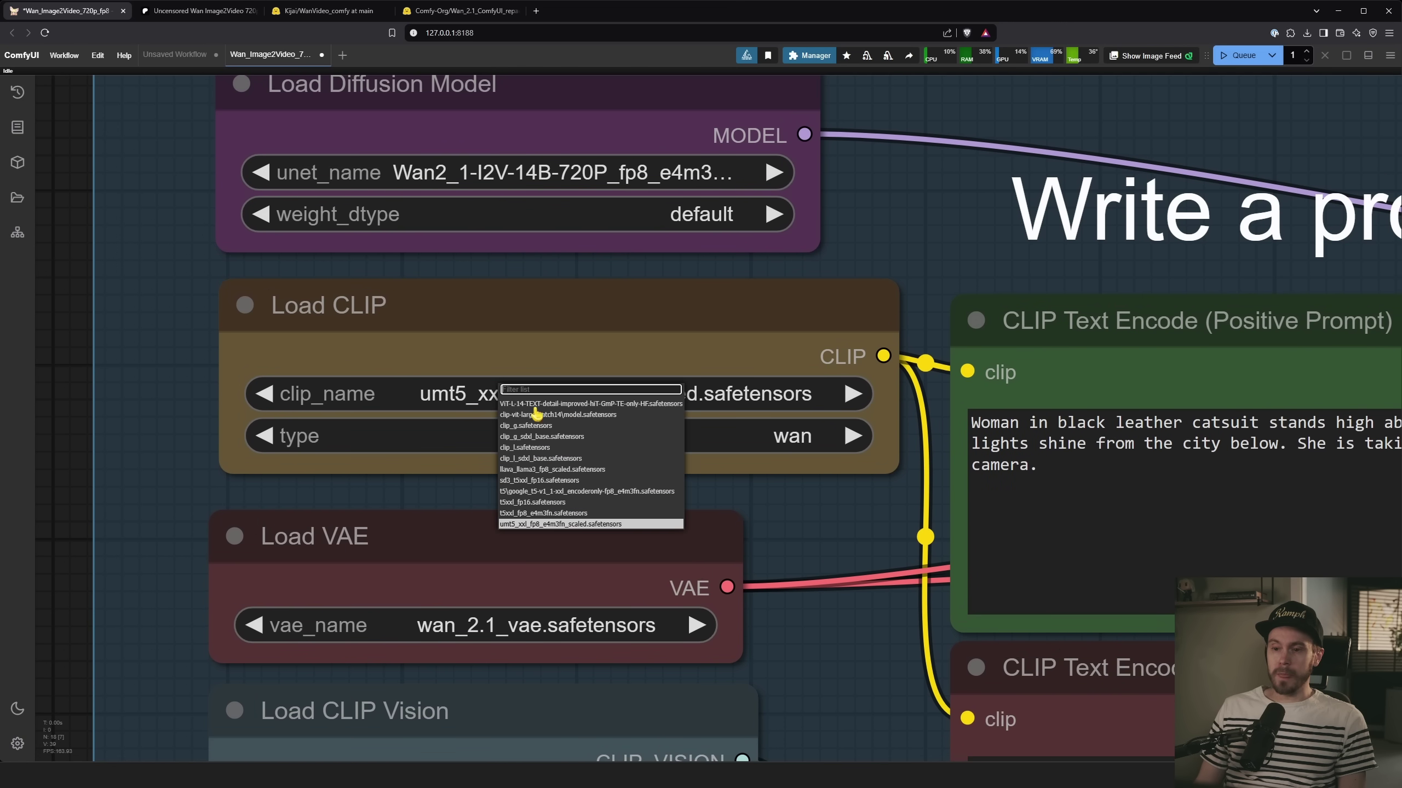
click(563, 525)
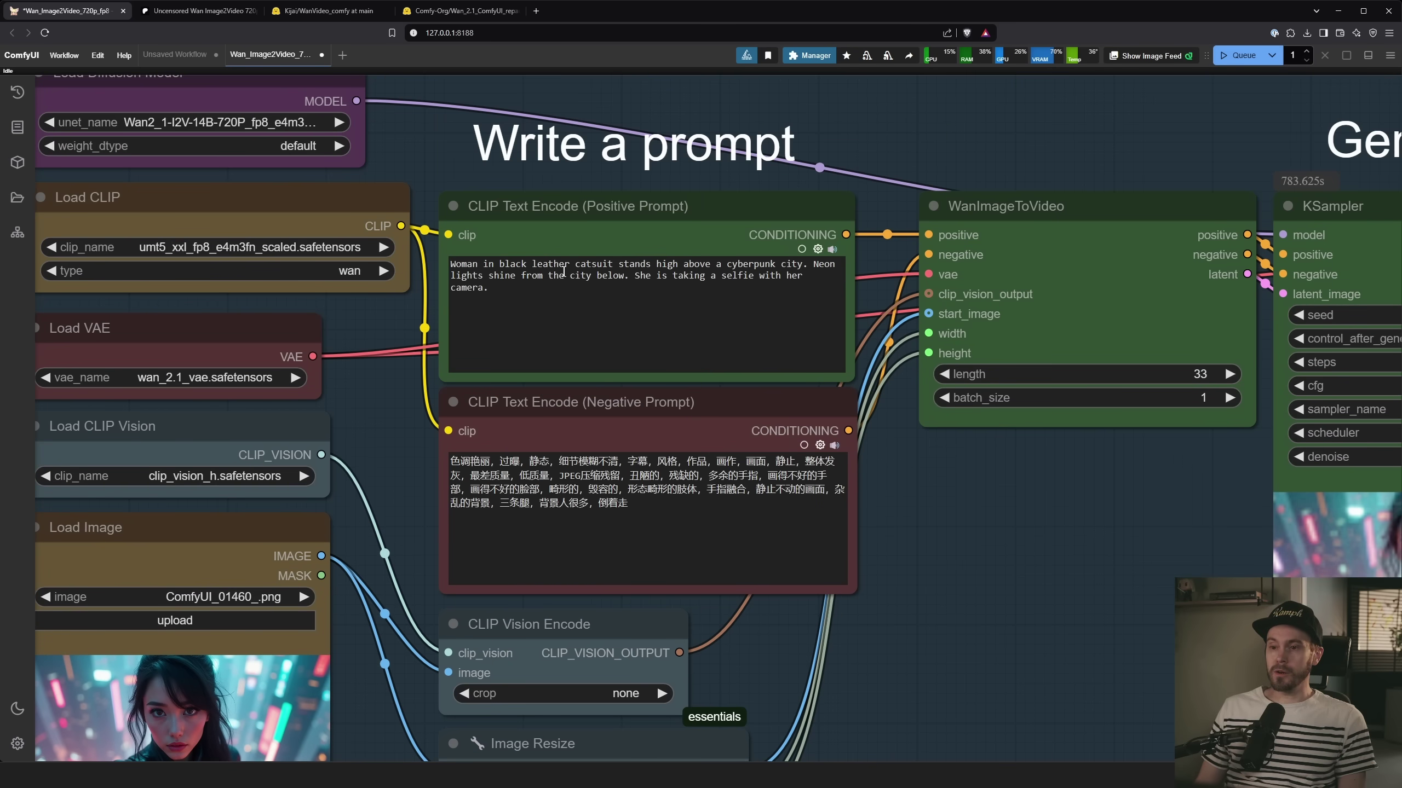
scroll(572, 265, up, 2)
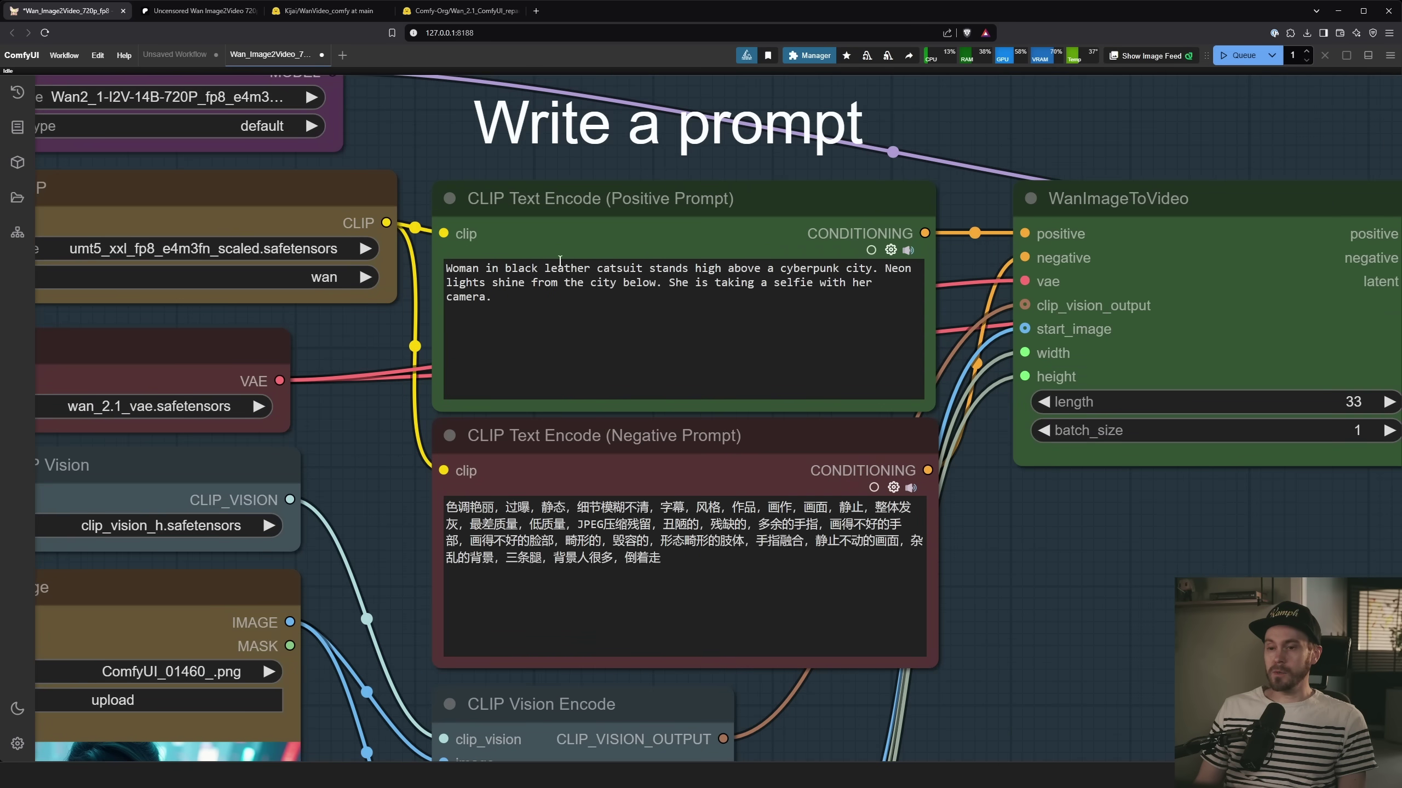
scroll(648, 224, up, 5)
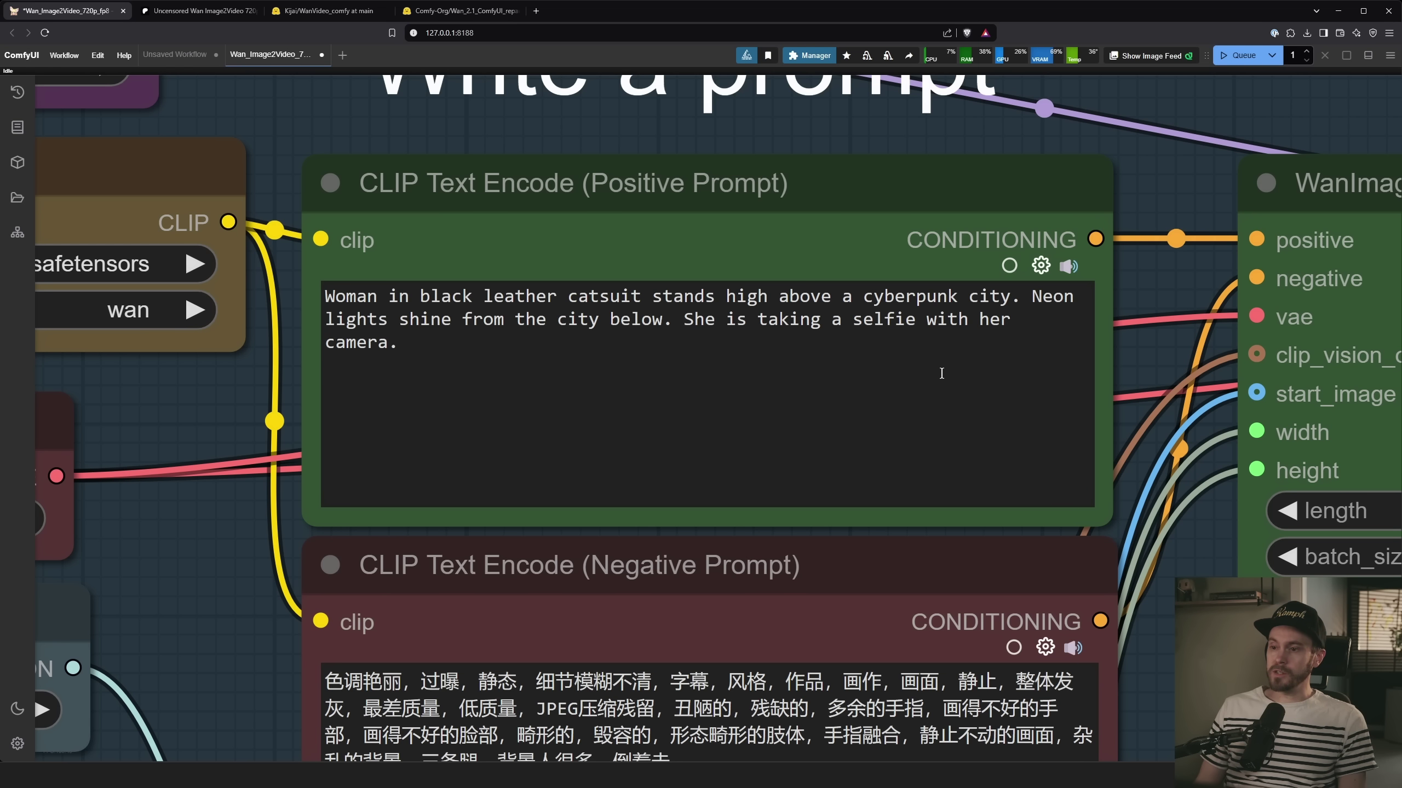
scroll(1094, 581, down, 5)
drag(1094, 581, 479, 373)
scroll(775, 386, up, 3)
scroll(1115, 429, down, 3)
drag(1115, 430, 667, 432)
scroll(1017, 393, up, 5)
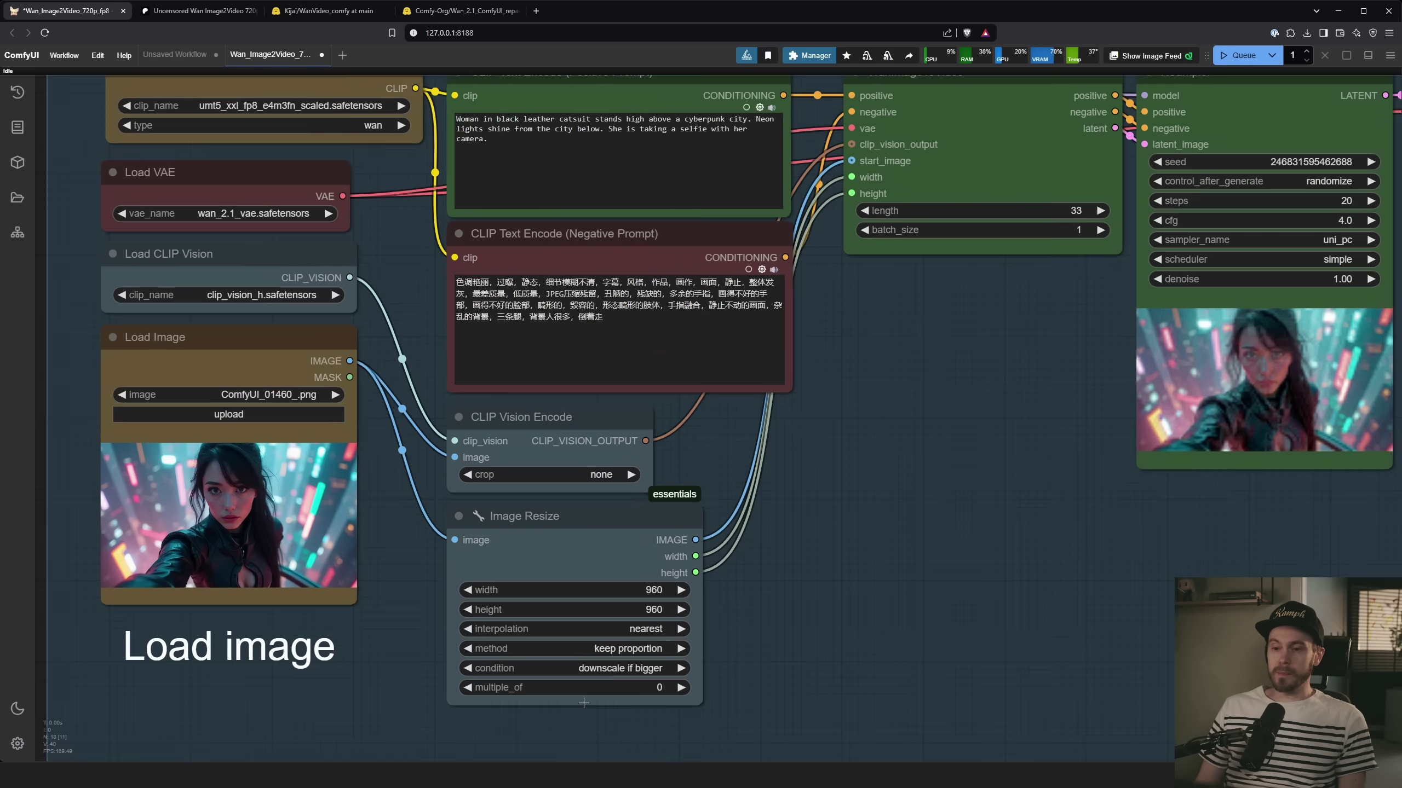
scroll(584, 703, up, 8)
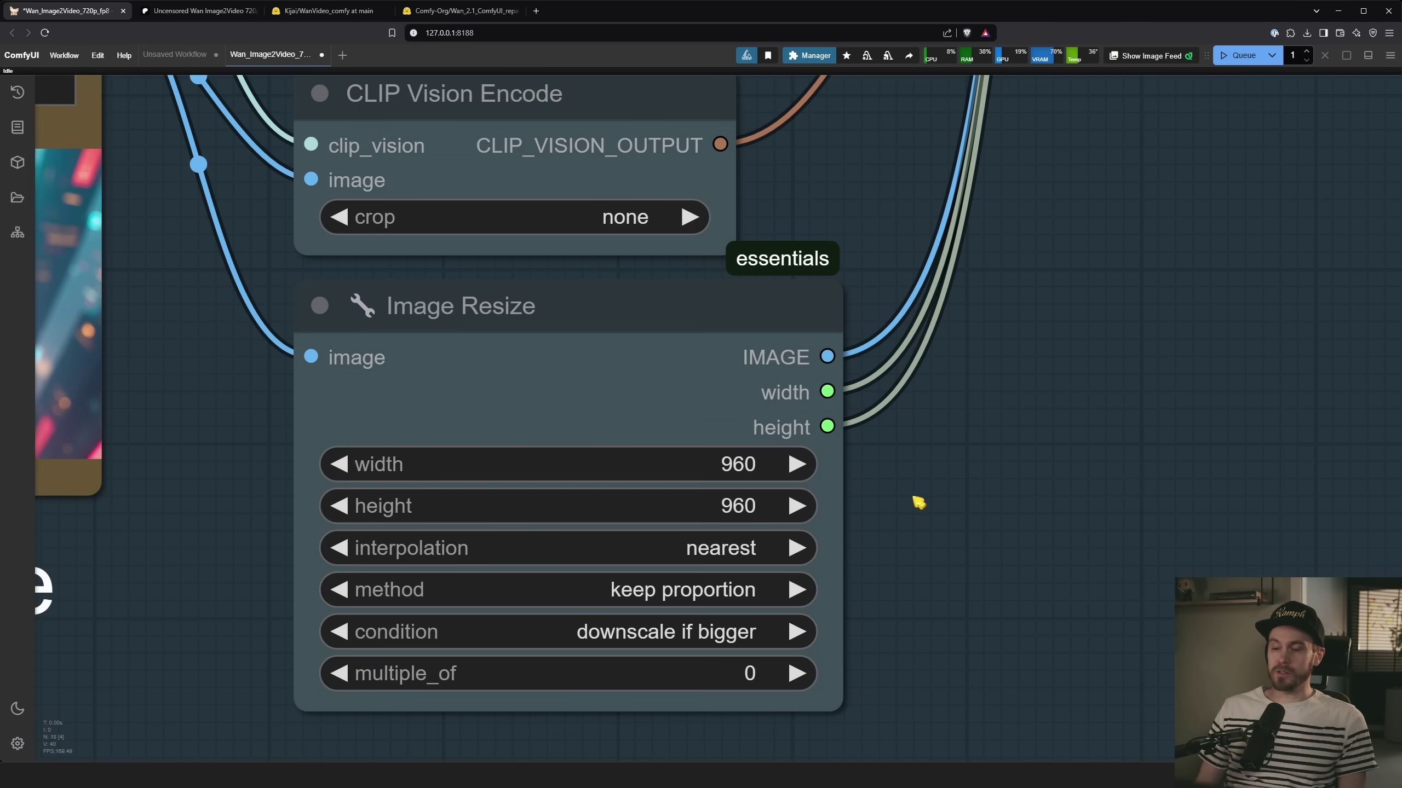
scroll(925, 502, down, 3)
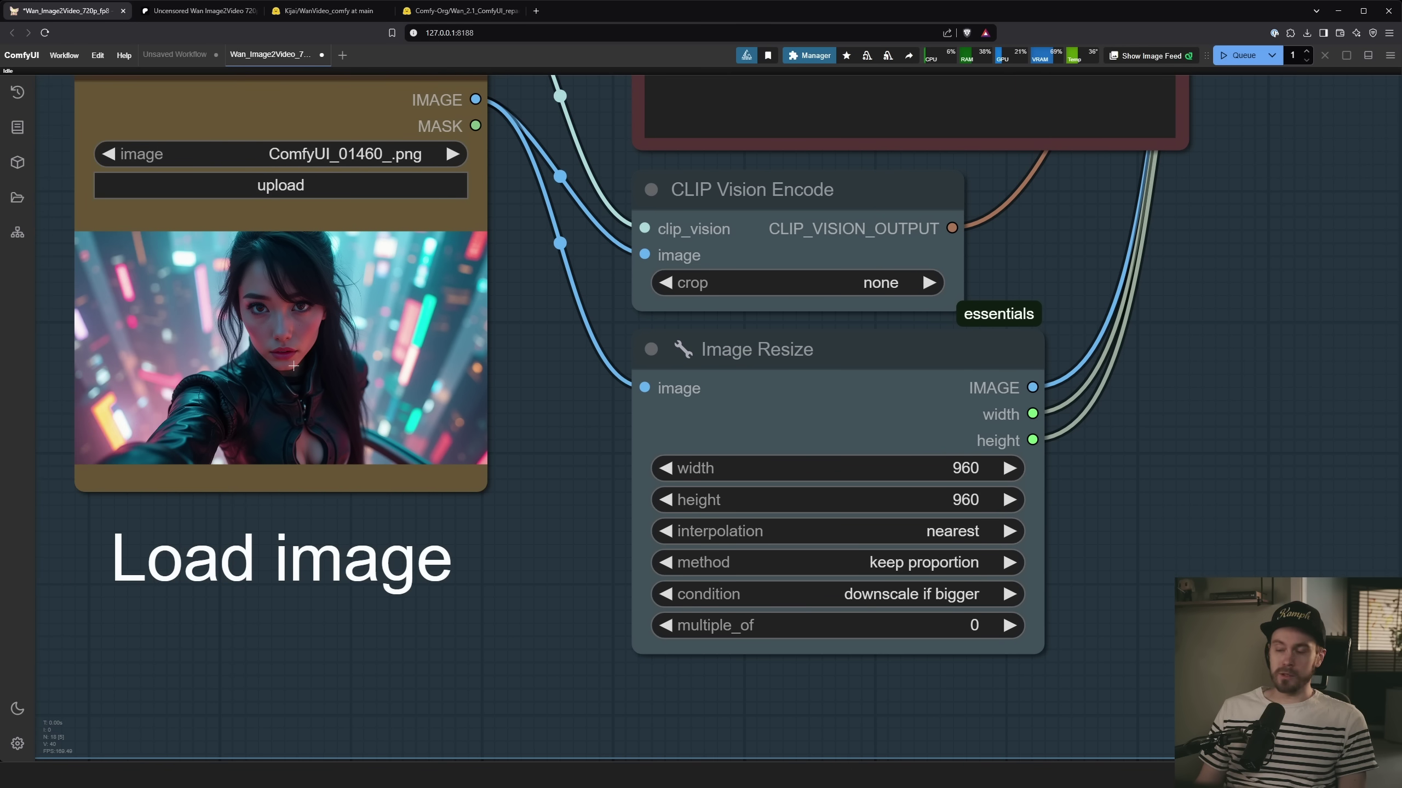
drag(1100, 509, 995, 484)
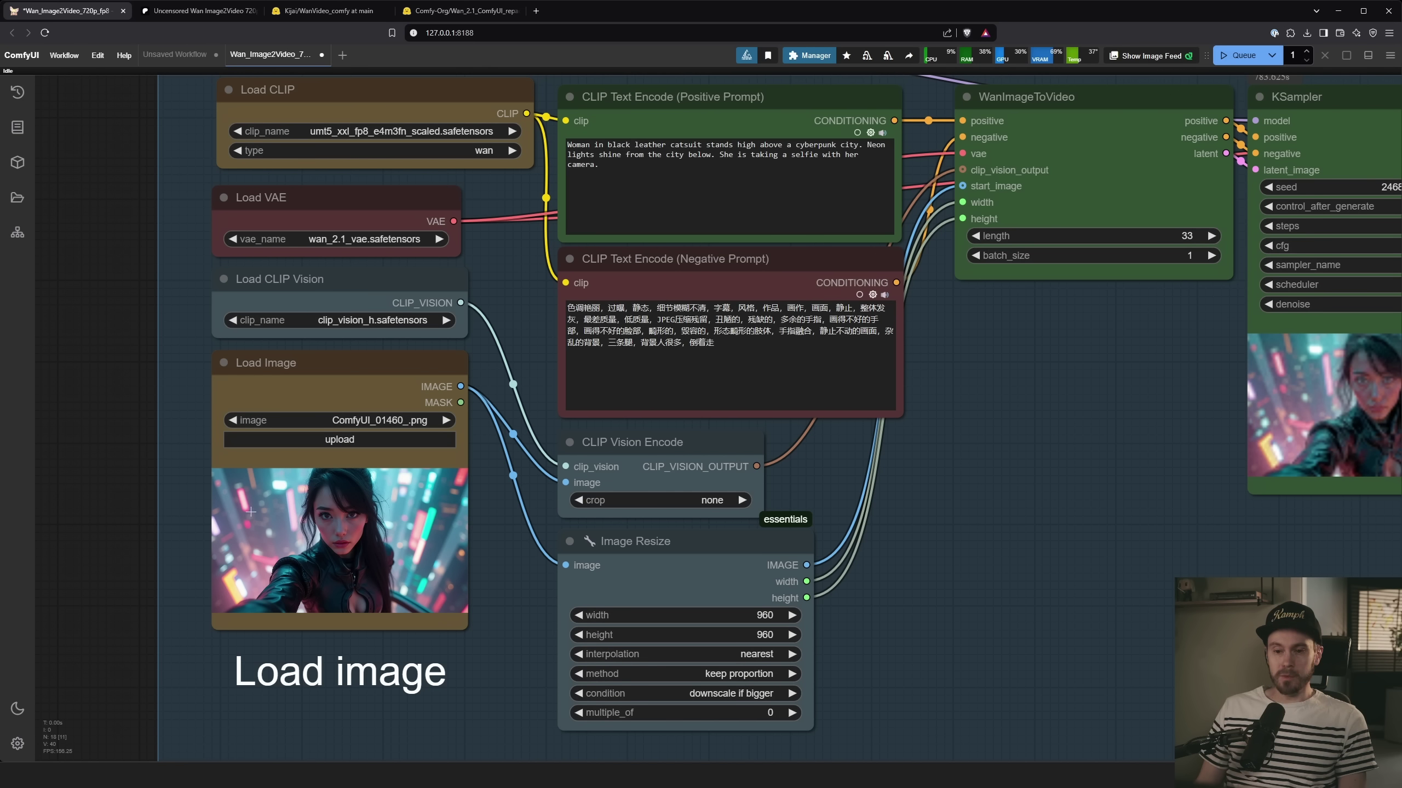
scroll(490, 560, up, 10)
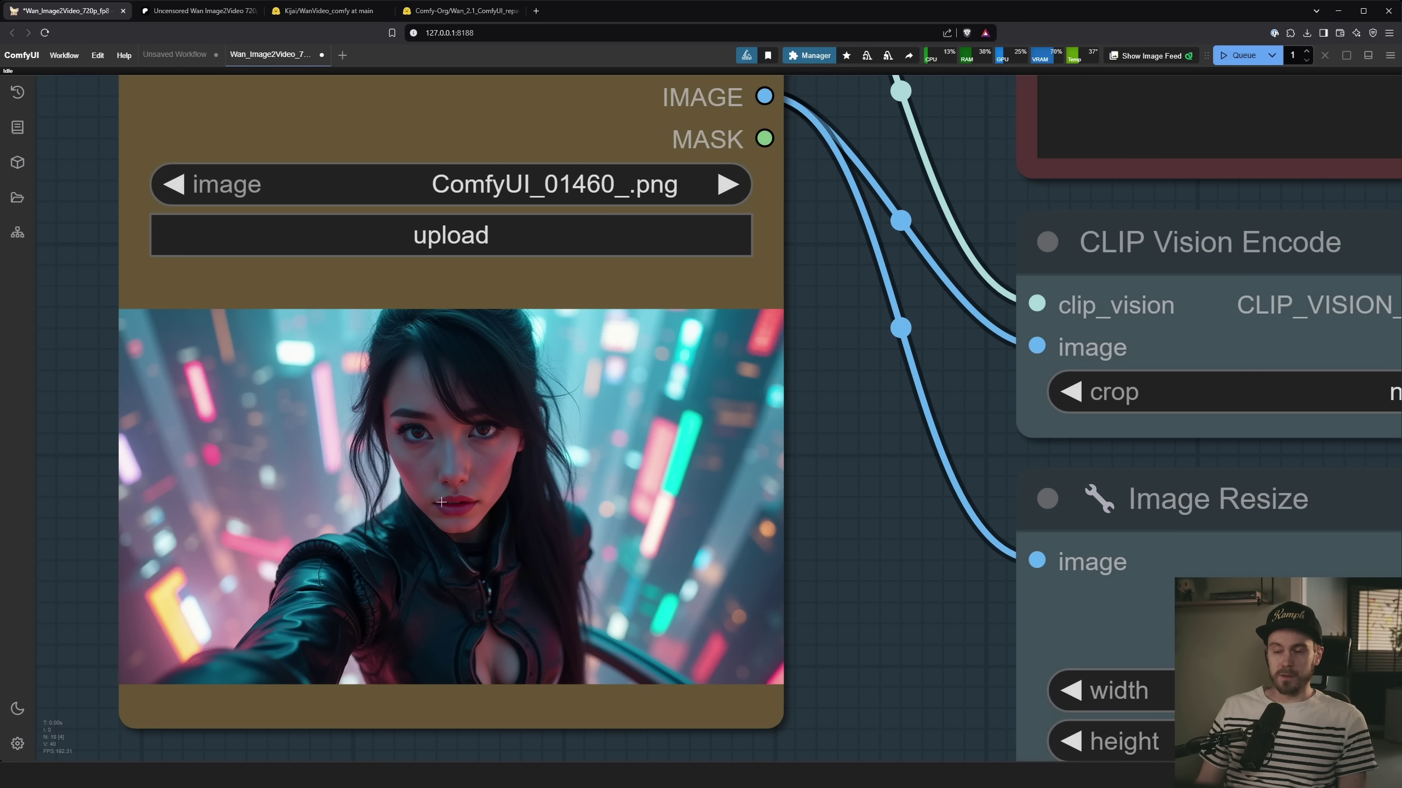
scroll(441, 502, down, 3)
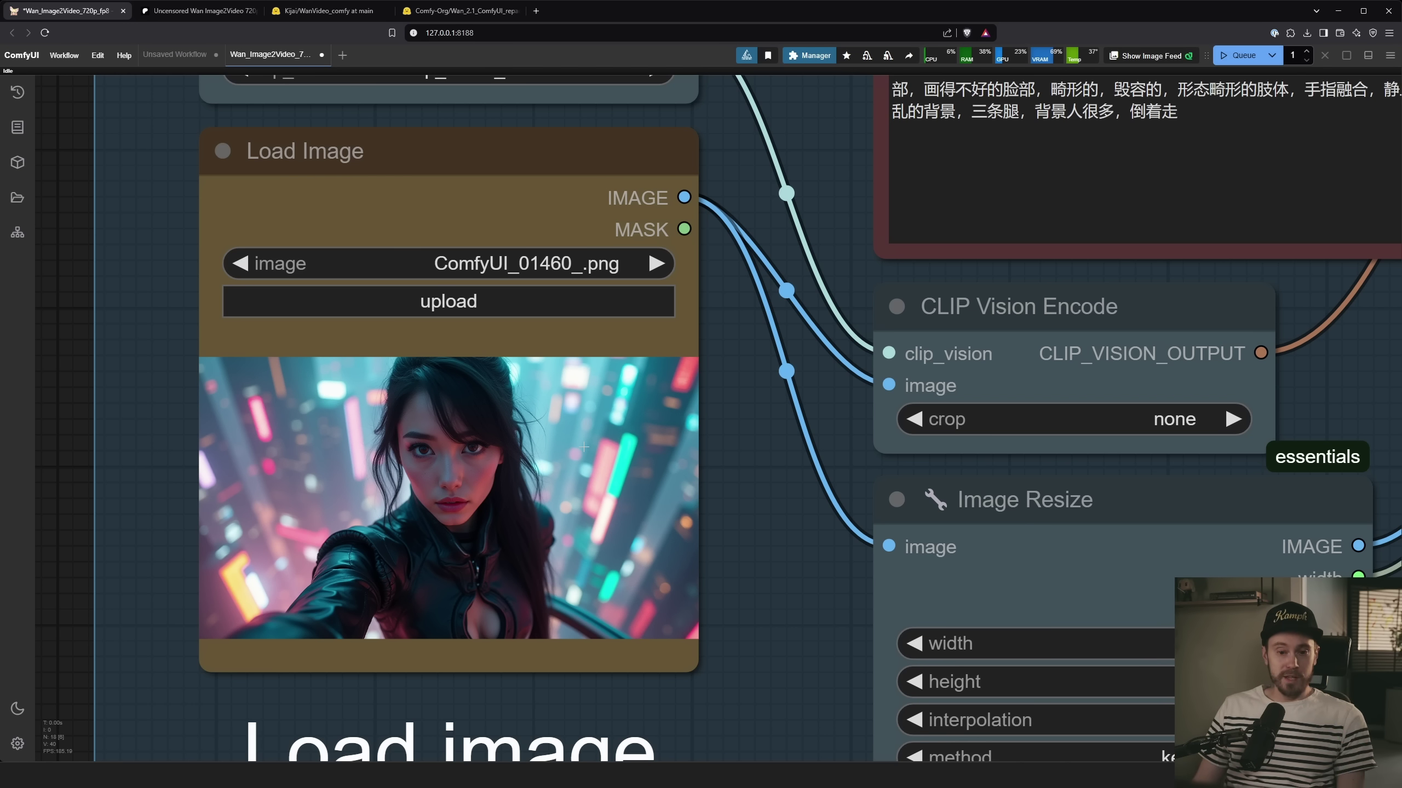
drag(796, 637, 642, 435)
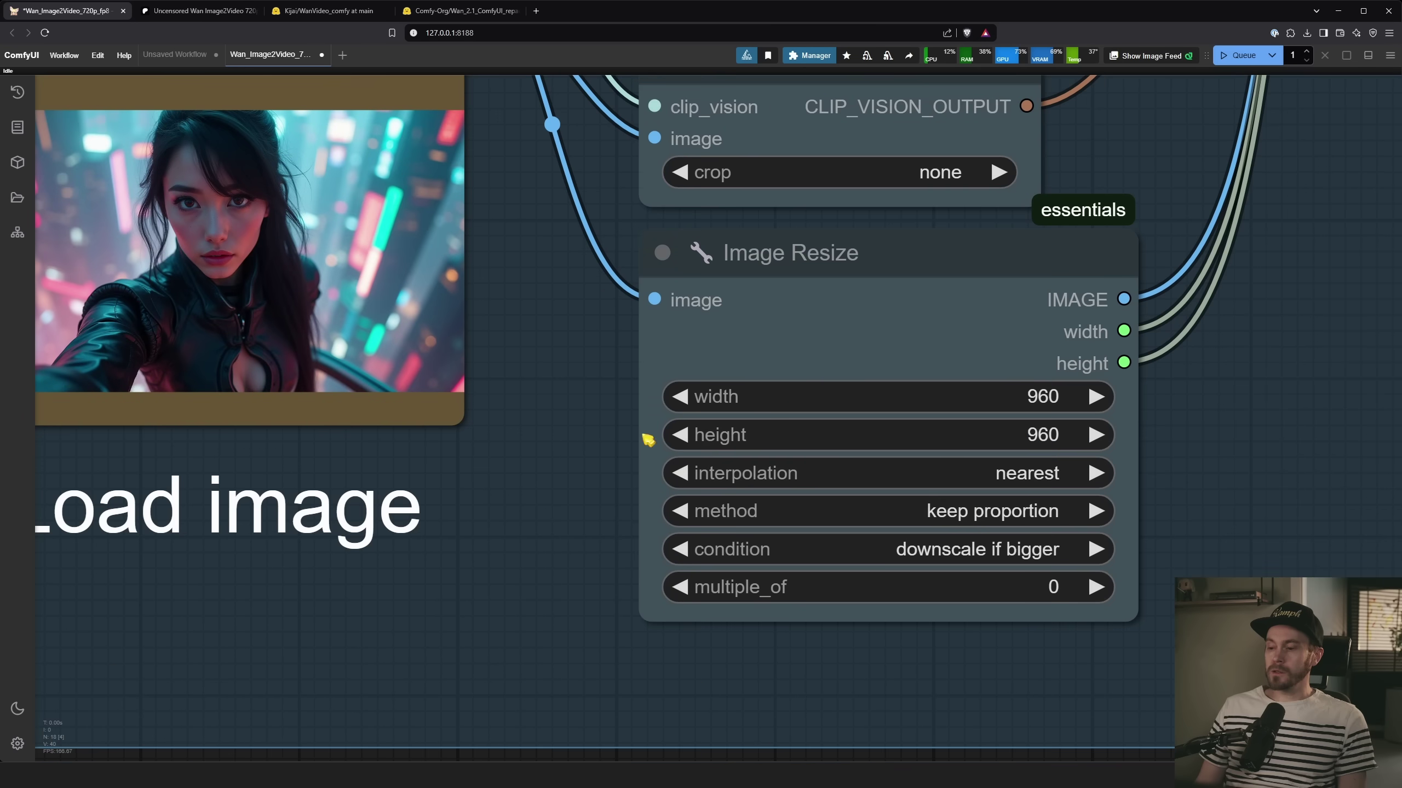
scroll(720, 448, up, 3)
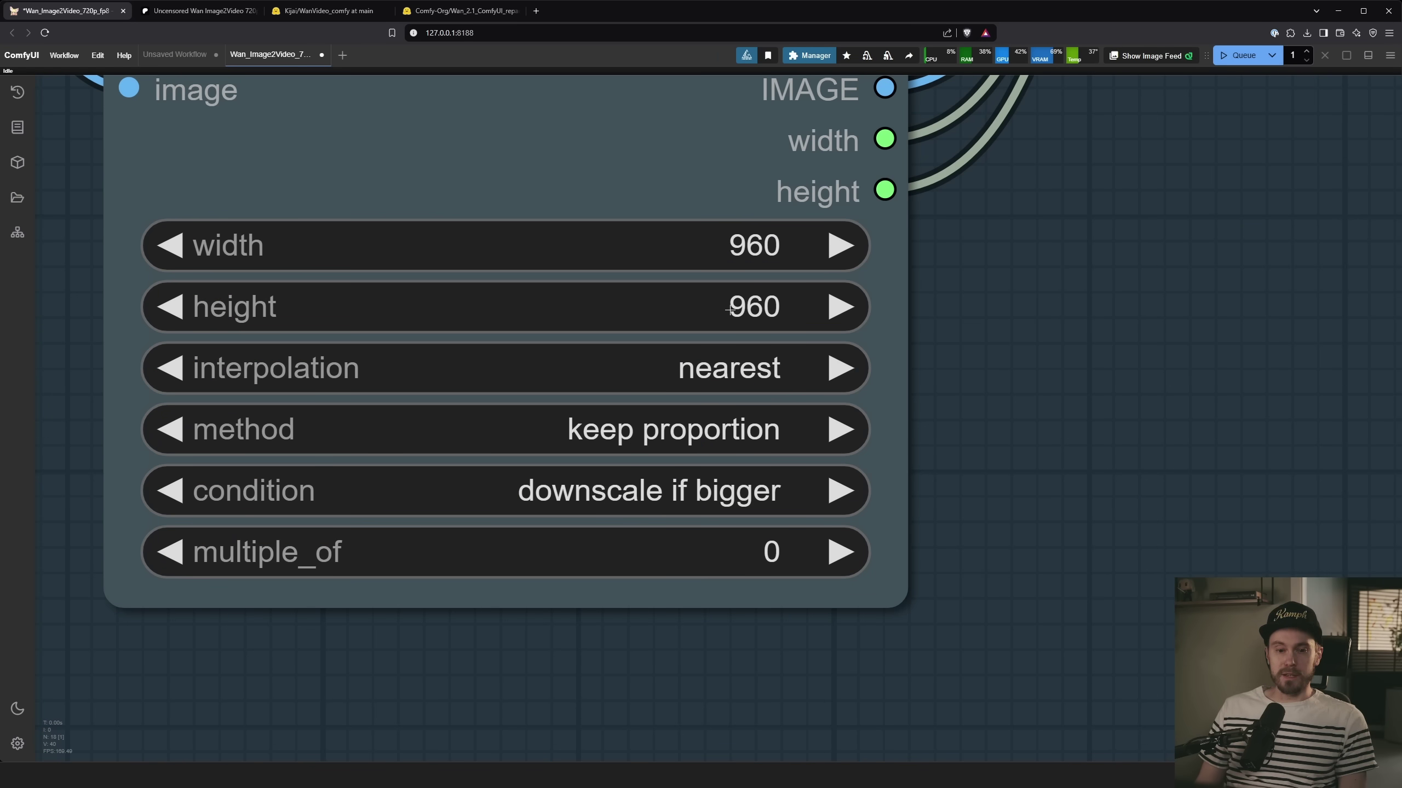
scroll(730, 310, down, 4)
drag(297, 247, 509, 332)
scroll(1057, 441, up, 4)
scroll(1057, 440, up, 1)
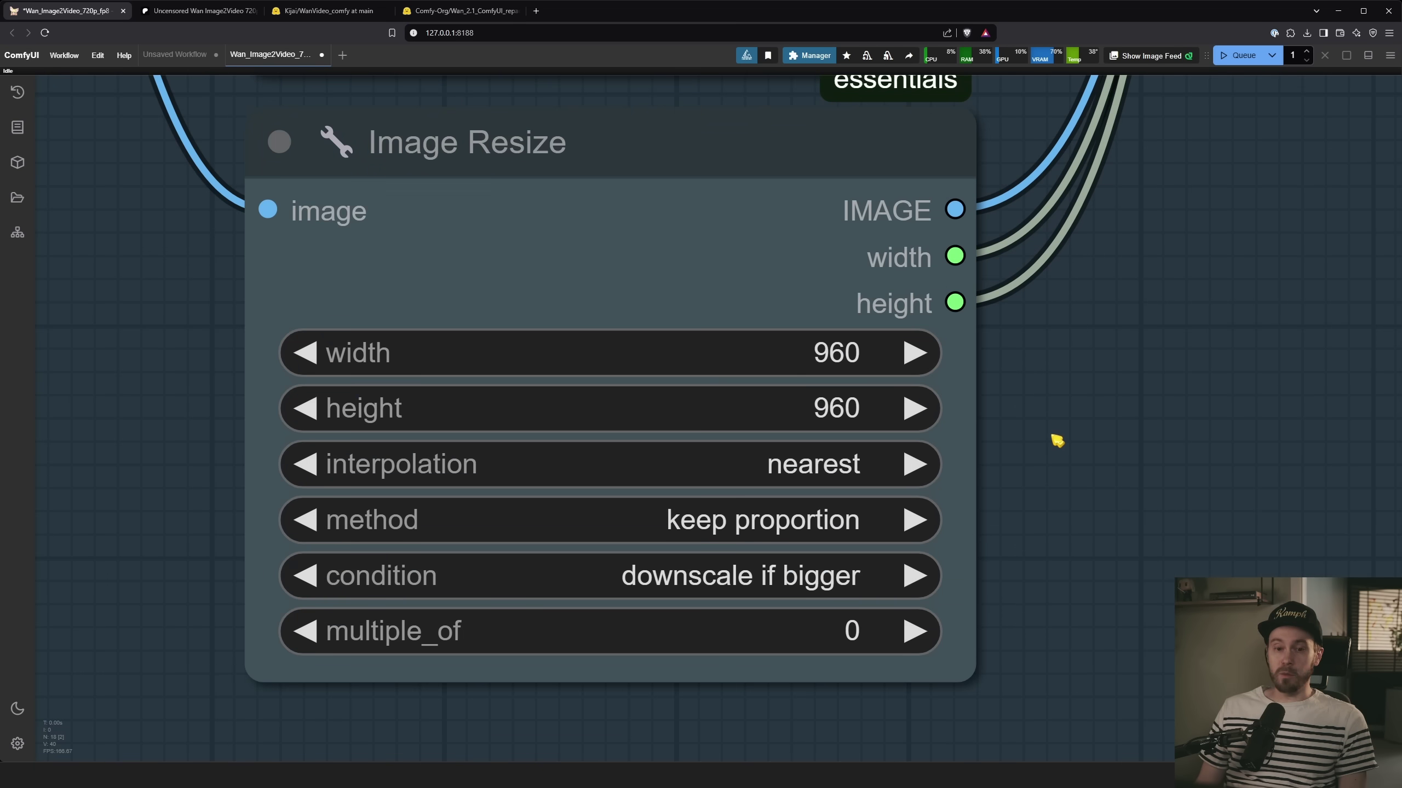
drag(1033, 410, 1083, 442)
scroll(1080, 445, up, 1)
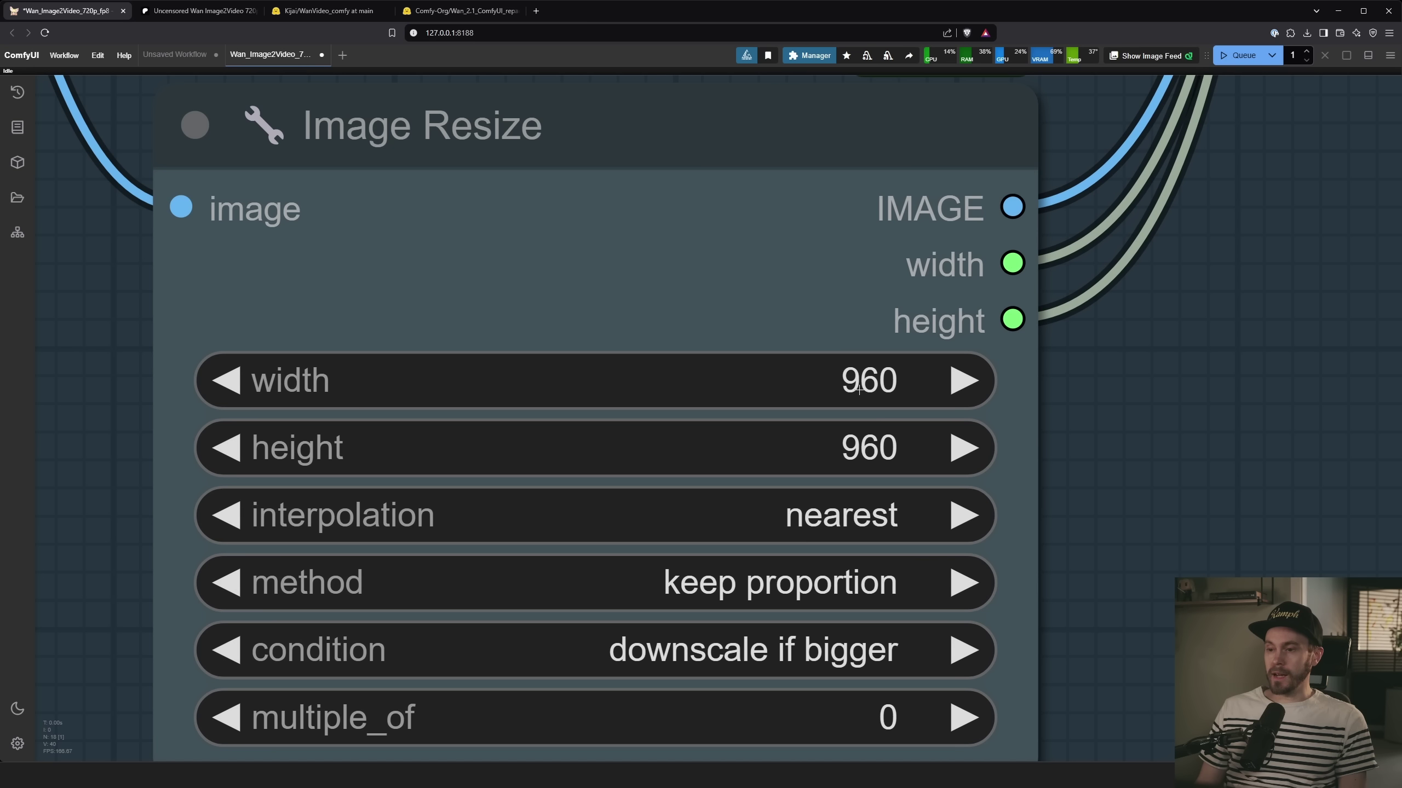
Step: Try 1280 by 720 as the Image Resize width and height
click(859, 386)
text(1280)
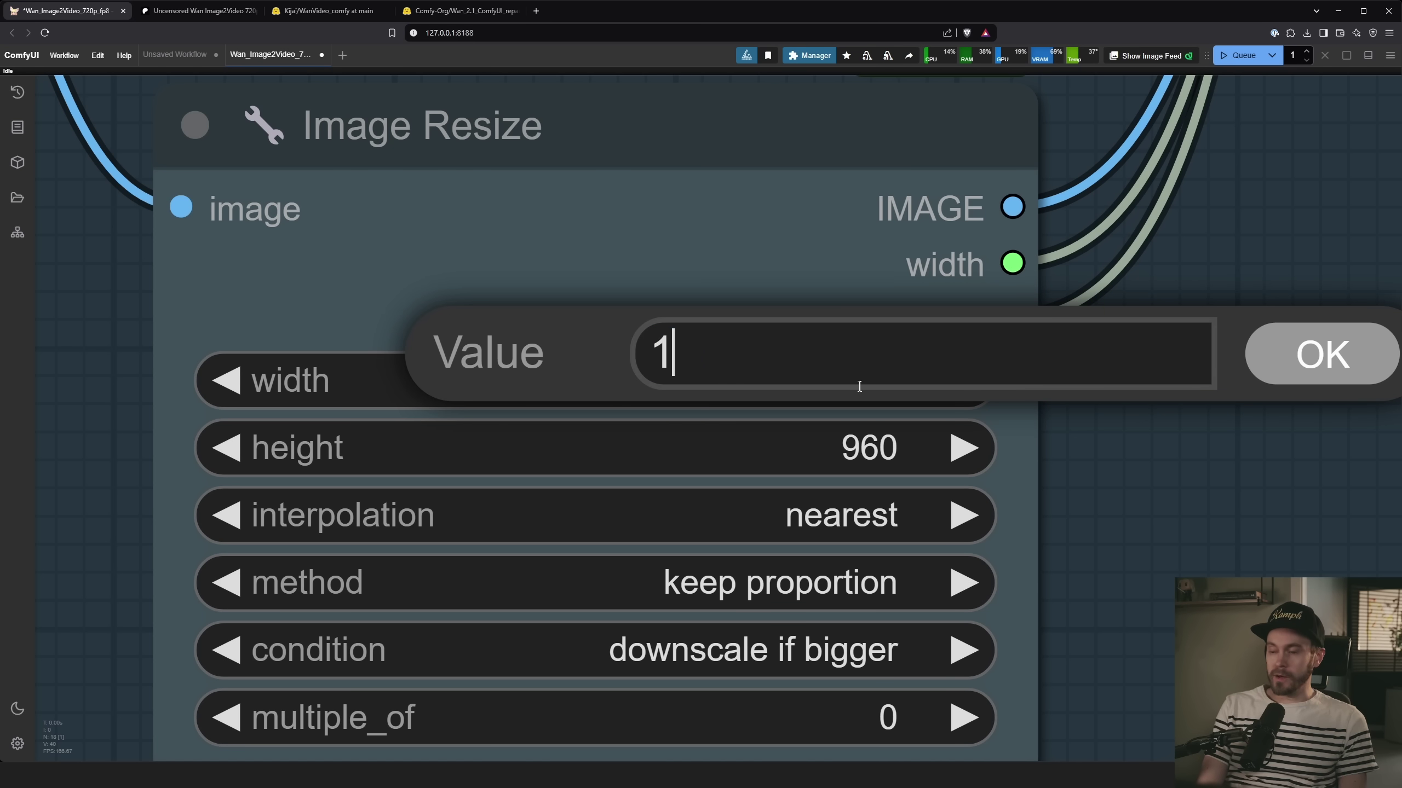
key(Return)
click(869, 450)
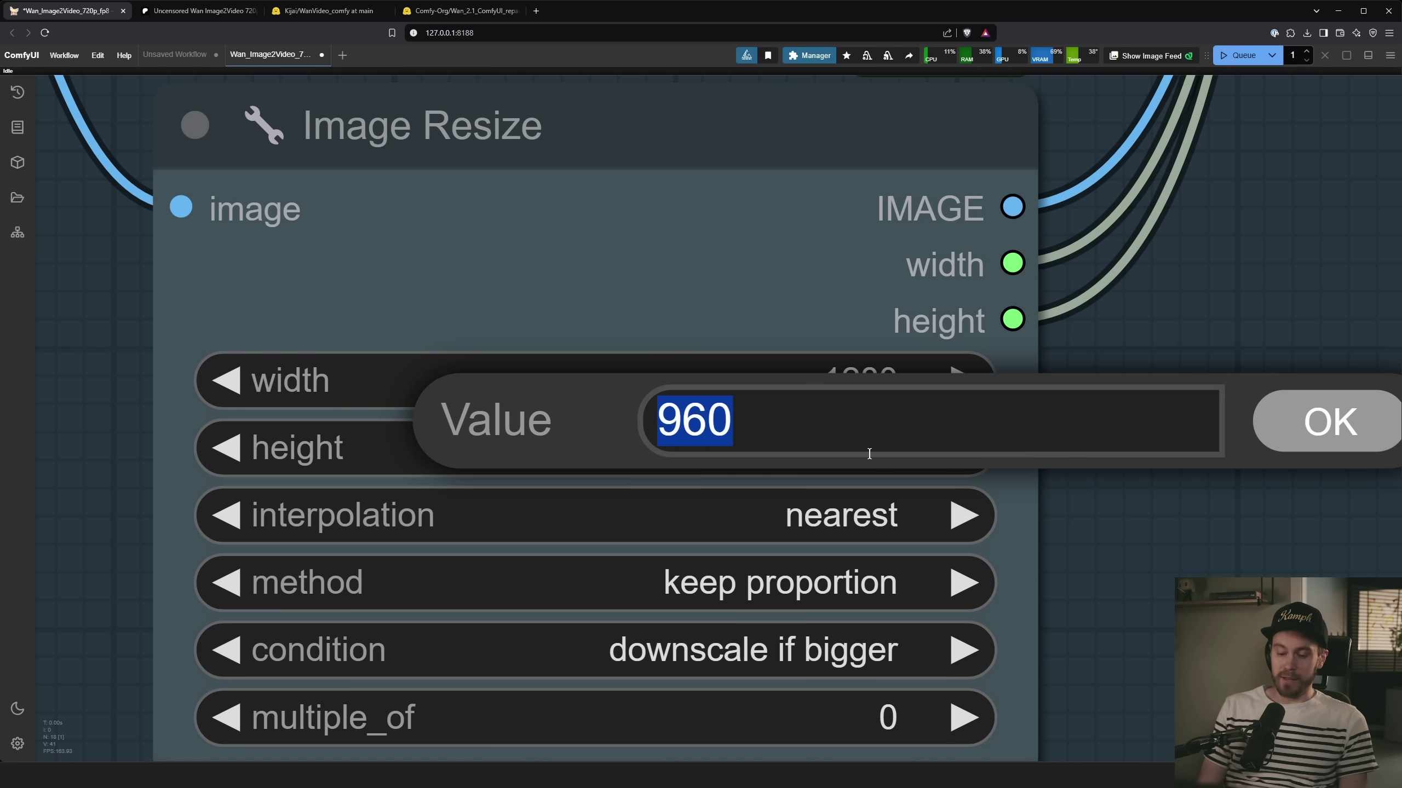
text(720)
key(Return)
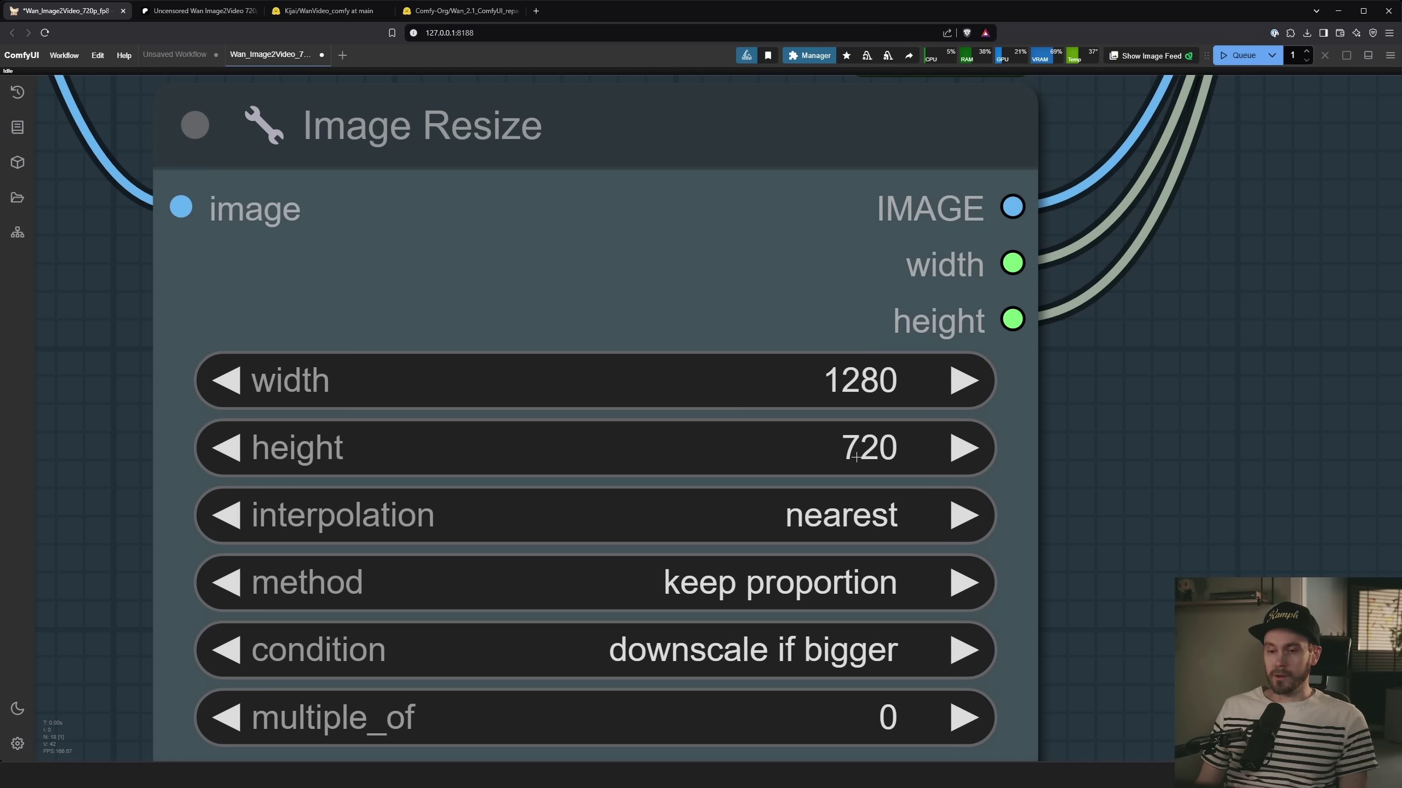
Step: Revert the Image Resize width and height to 960, stepping through the edits with undo and redo
scroll(855, 457, down, 2)
click(862, 411)
text(960)
key(Return)
click(863, 451)
text(960)
key(Return)
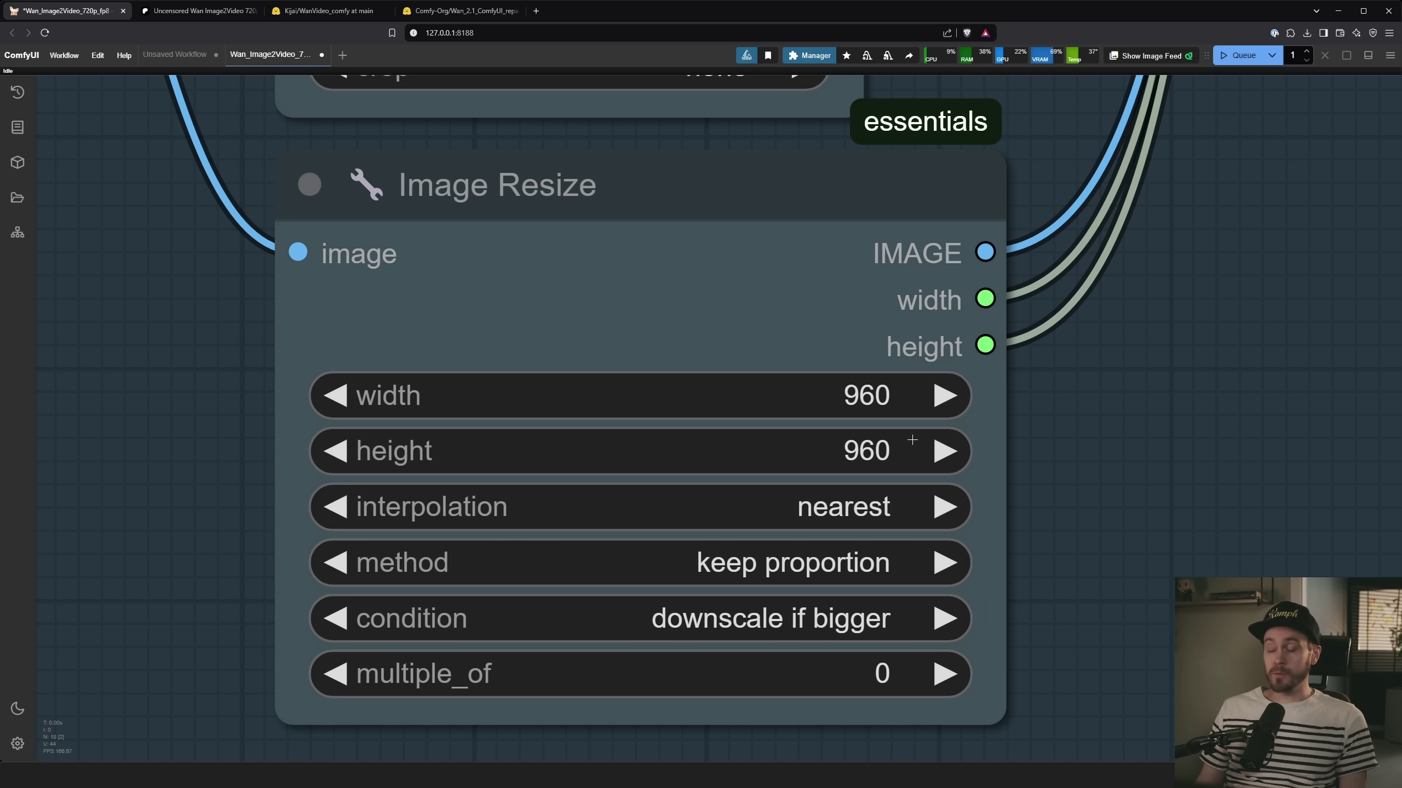
key(ctrl+z)
key(ctrl+z)
key(ctrl+y)
key(ctrl+y)
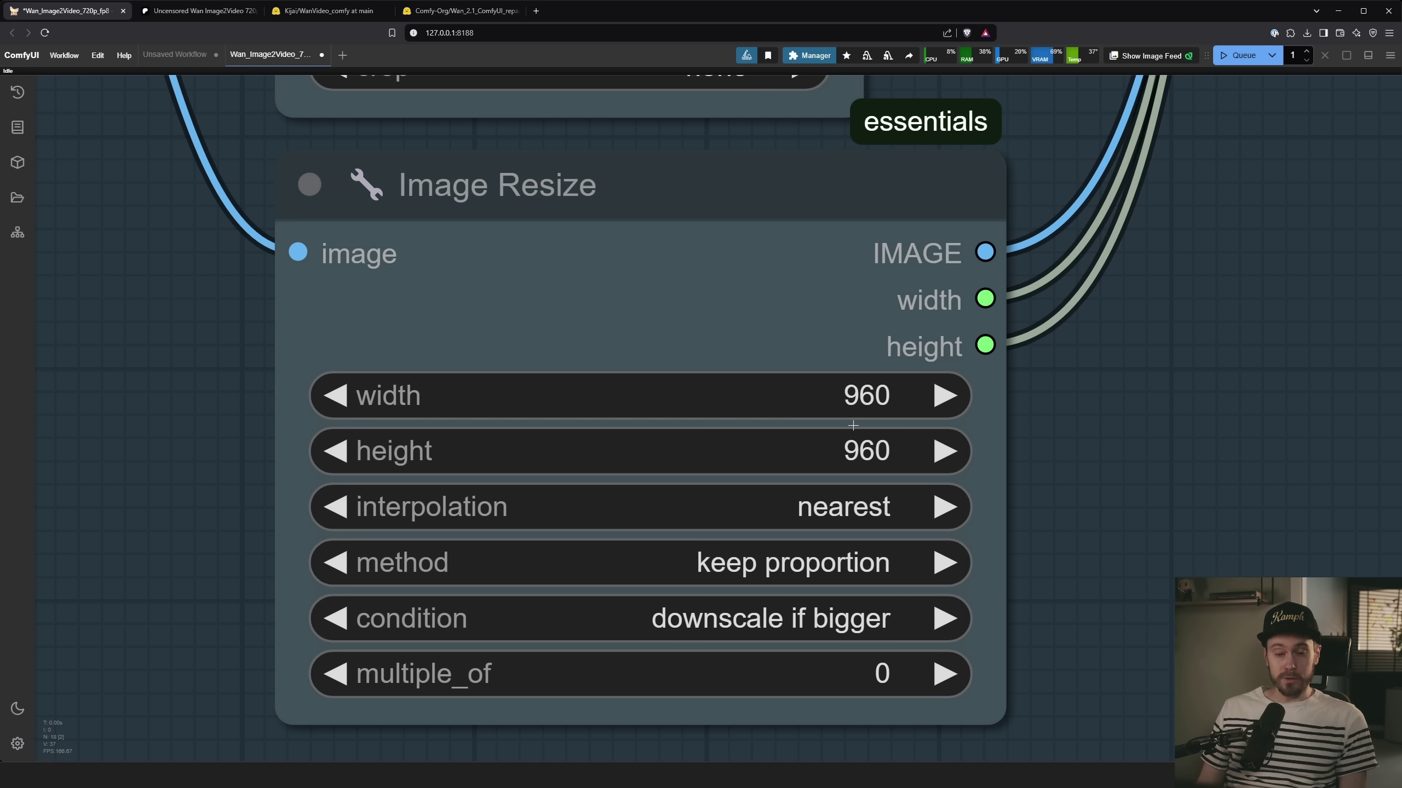
Step: Set the Image Resize height to 480, correcting a mistyped 580
scroll(838, 444, down, 3)
scroll(838, 445, up, 3)
click(885, 448)
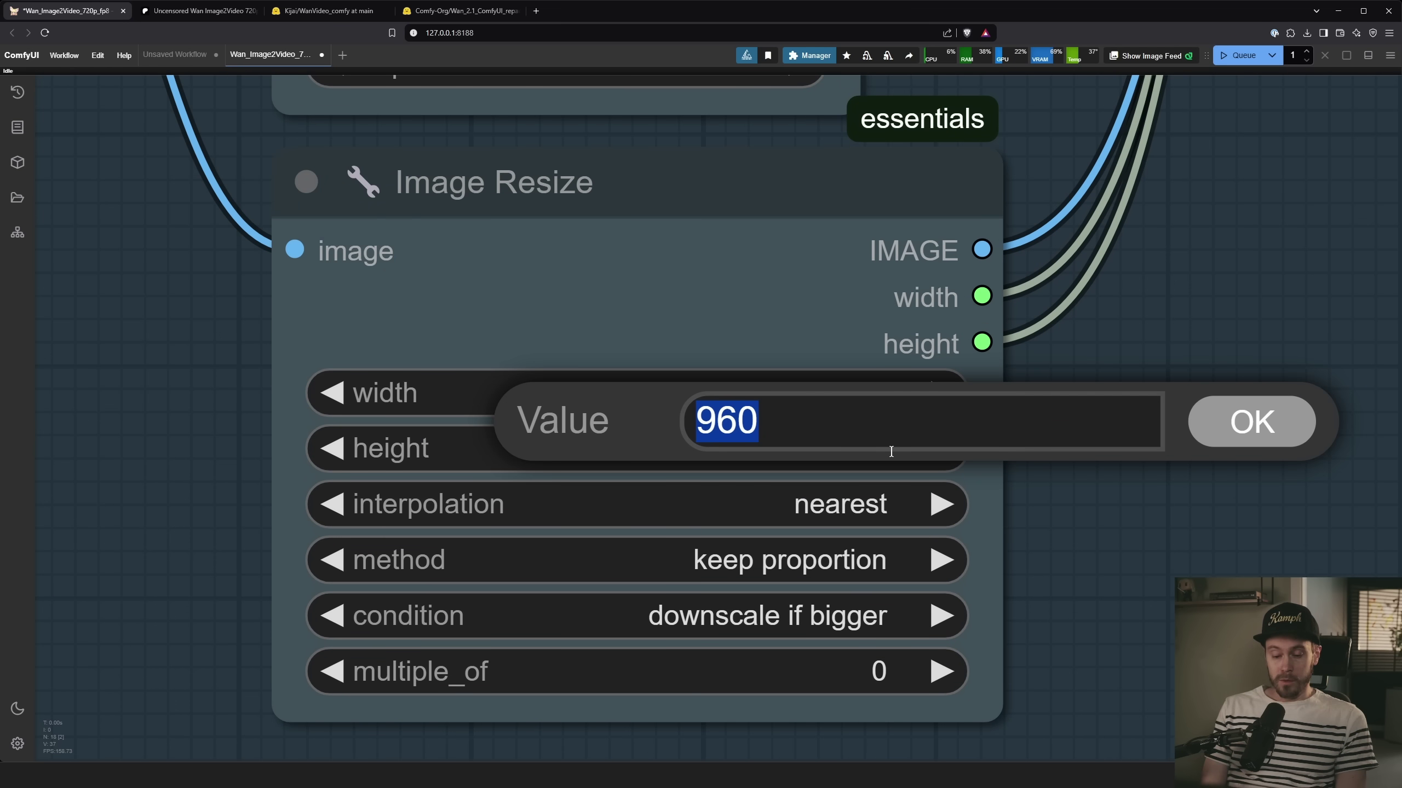
text(580)
key(Return)
click(879, 449)
text(480)
key(Return)
Step: Bring the model loader and prompt nodes into view and list the available diffusion models
scroll(795, 481, down, 7)
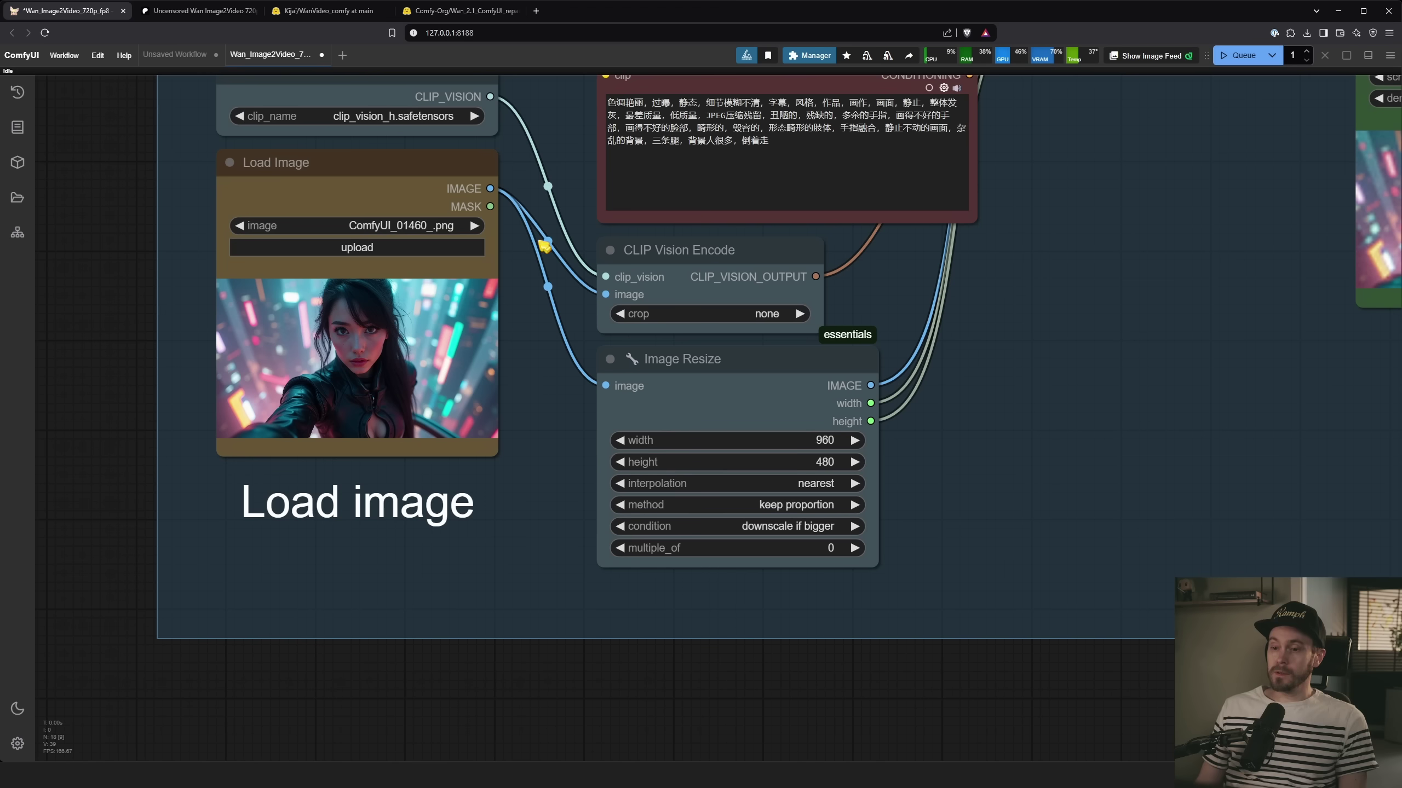
drag(214, 329, 296, 691)
scroll(480, 166, up, 4)
click(494, 156)
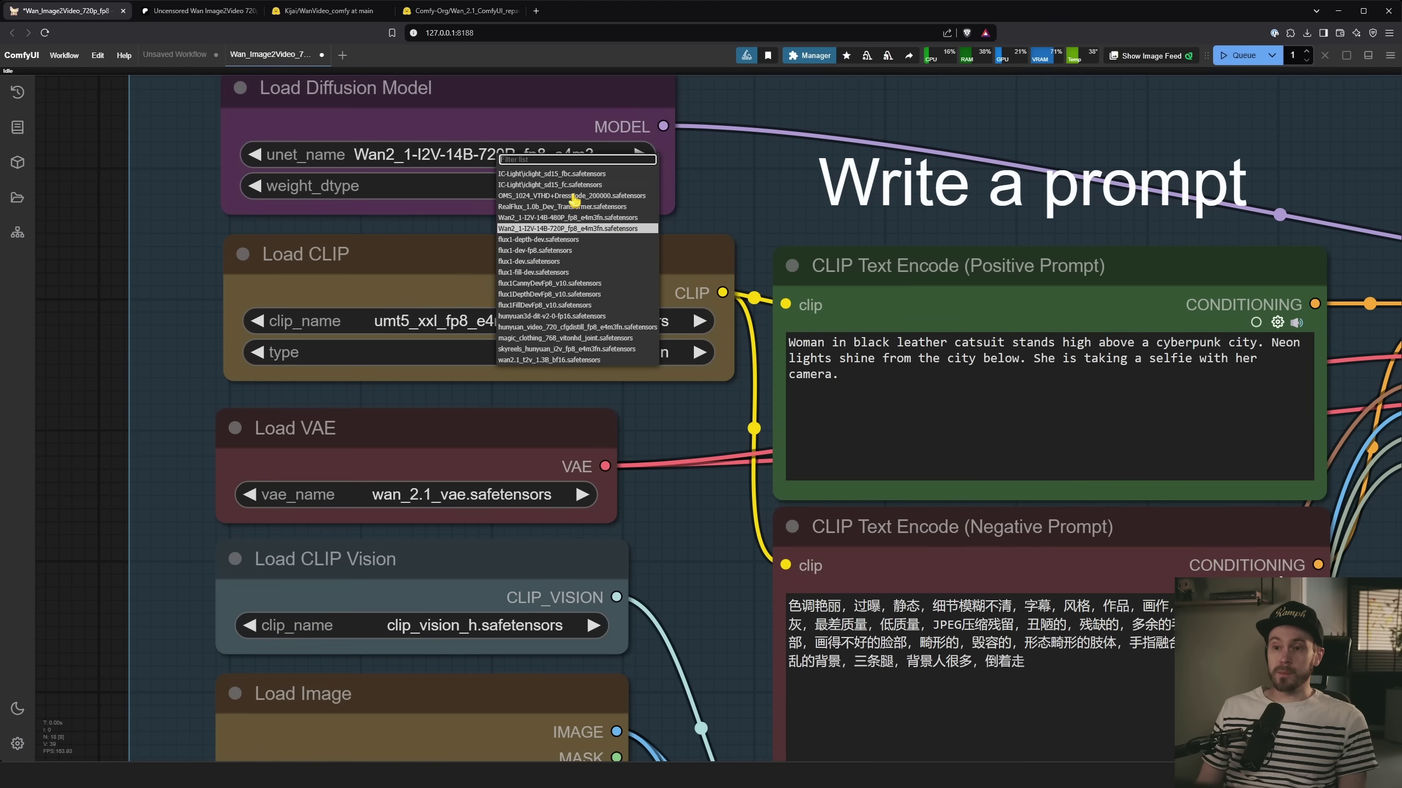
scroll(685, 538, down, 5)
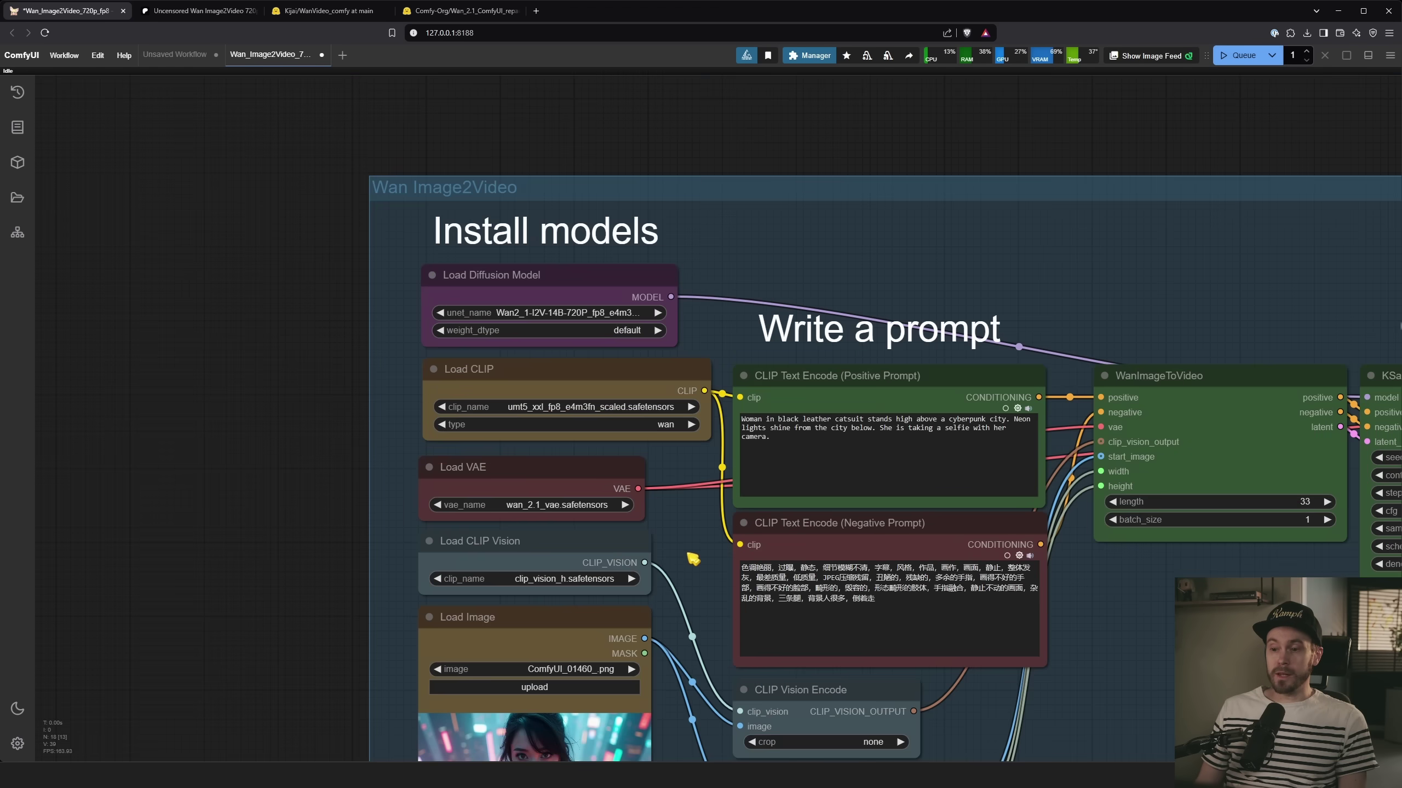
scroll(693, 562, up, 5)
scroll(728, 576, up, 4)
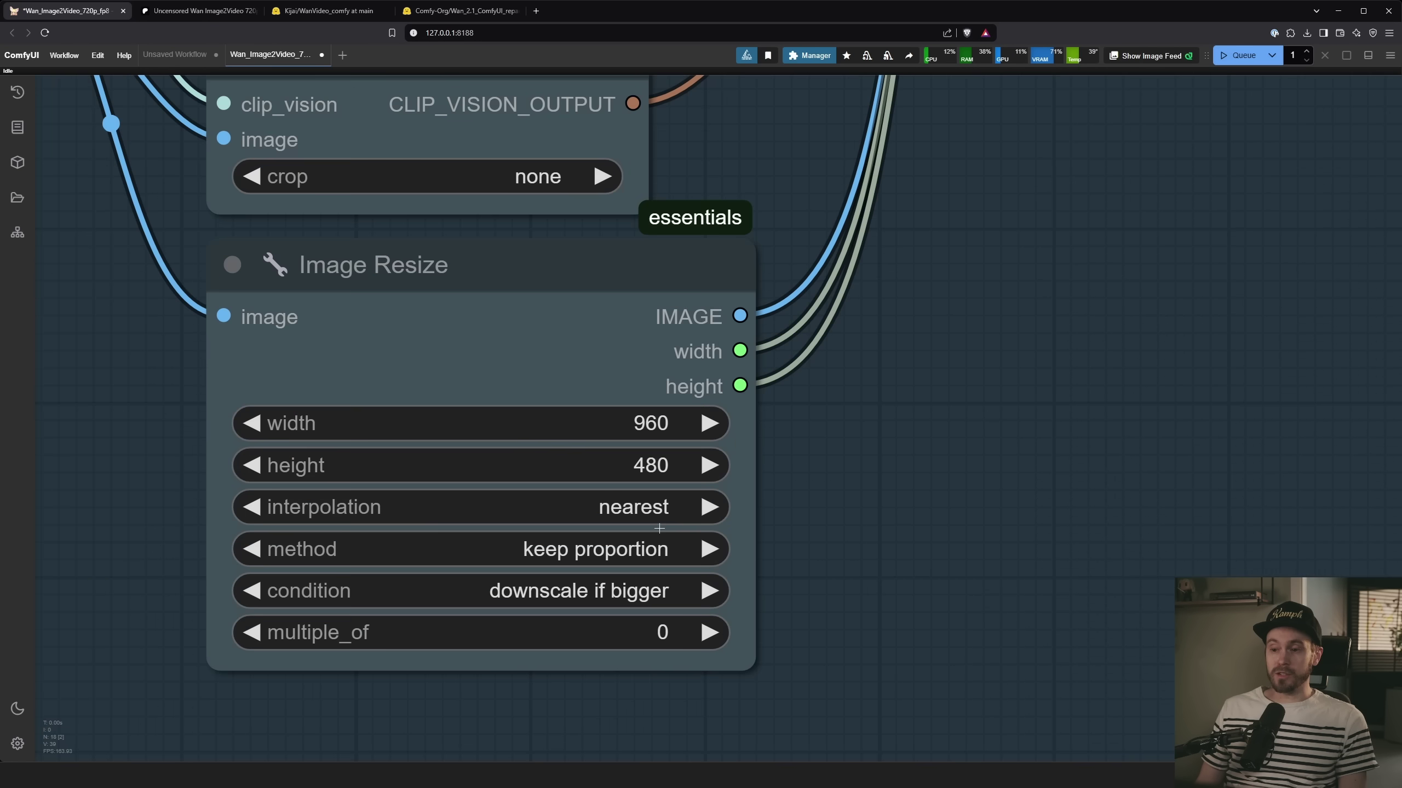
Step: Change the Image Resize height from 480 to 960 for a 960 by 960 output
click(646, 468)
text(960)
key(Return)
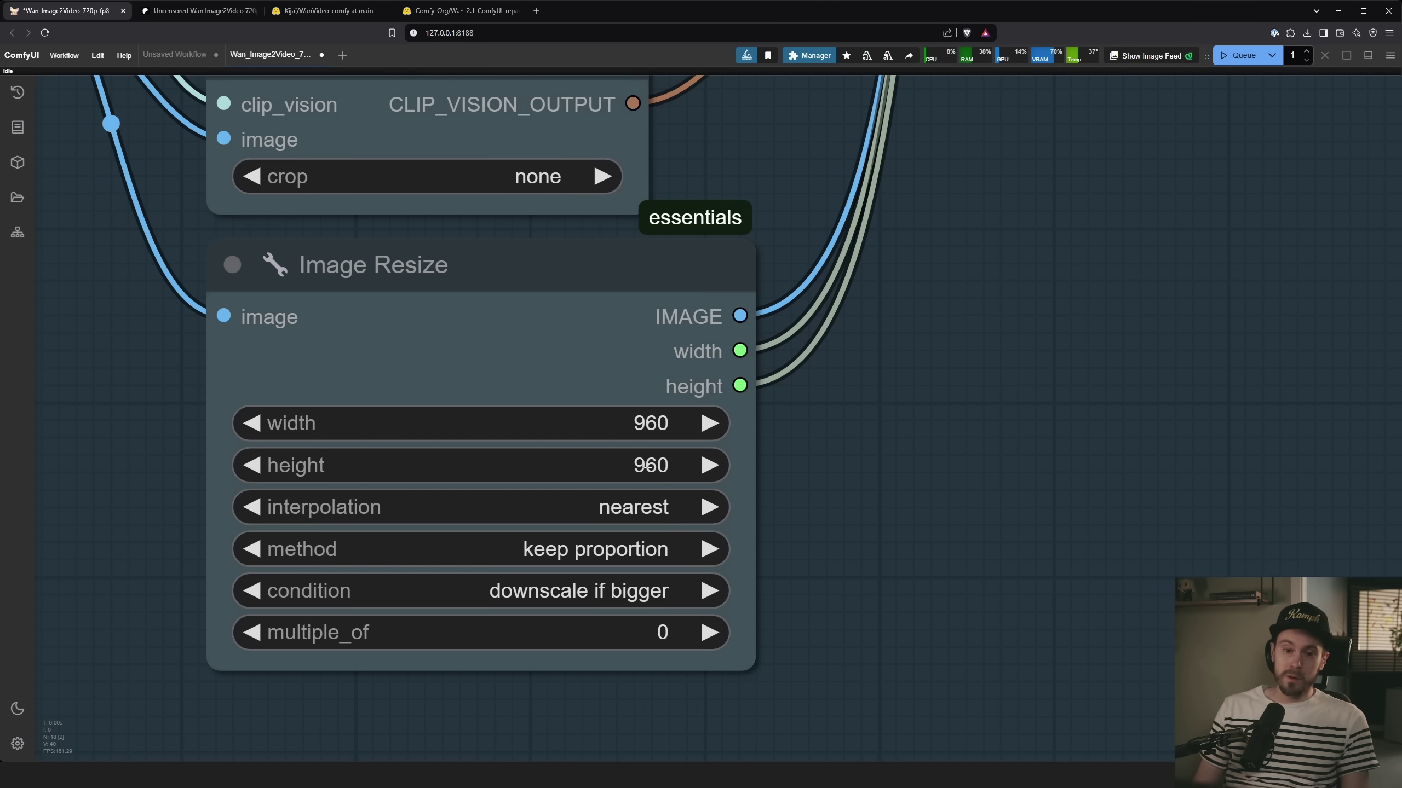
scroll(731, 415, down, 5)
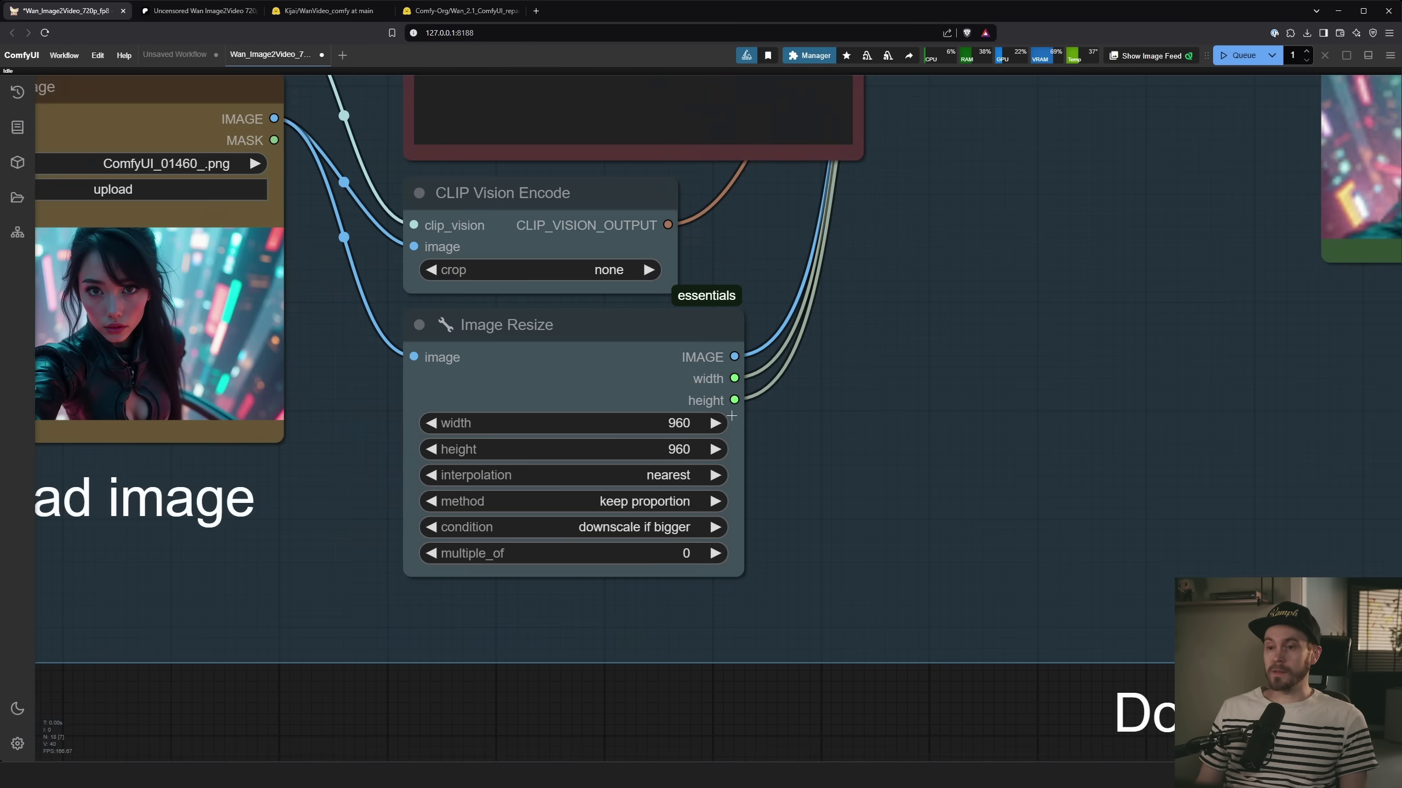
scroll(629, 538, up, 8)
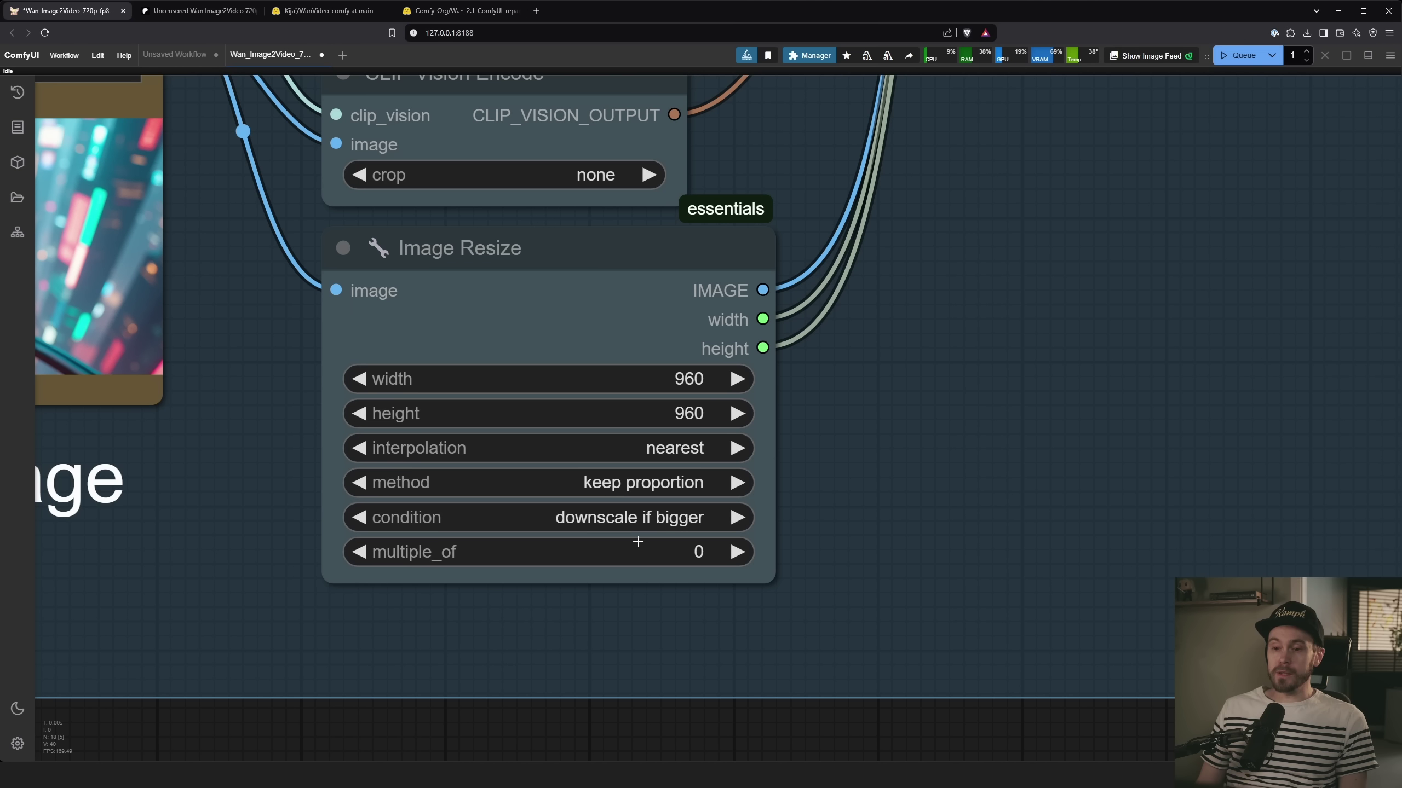
scroll(589, 516, down, 11)
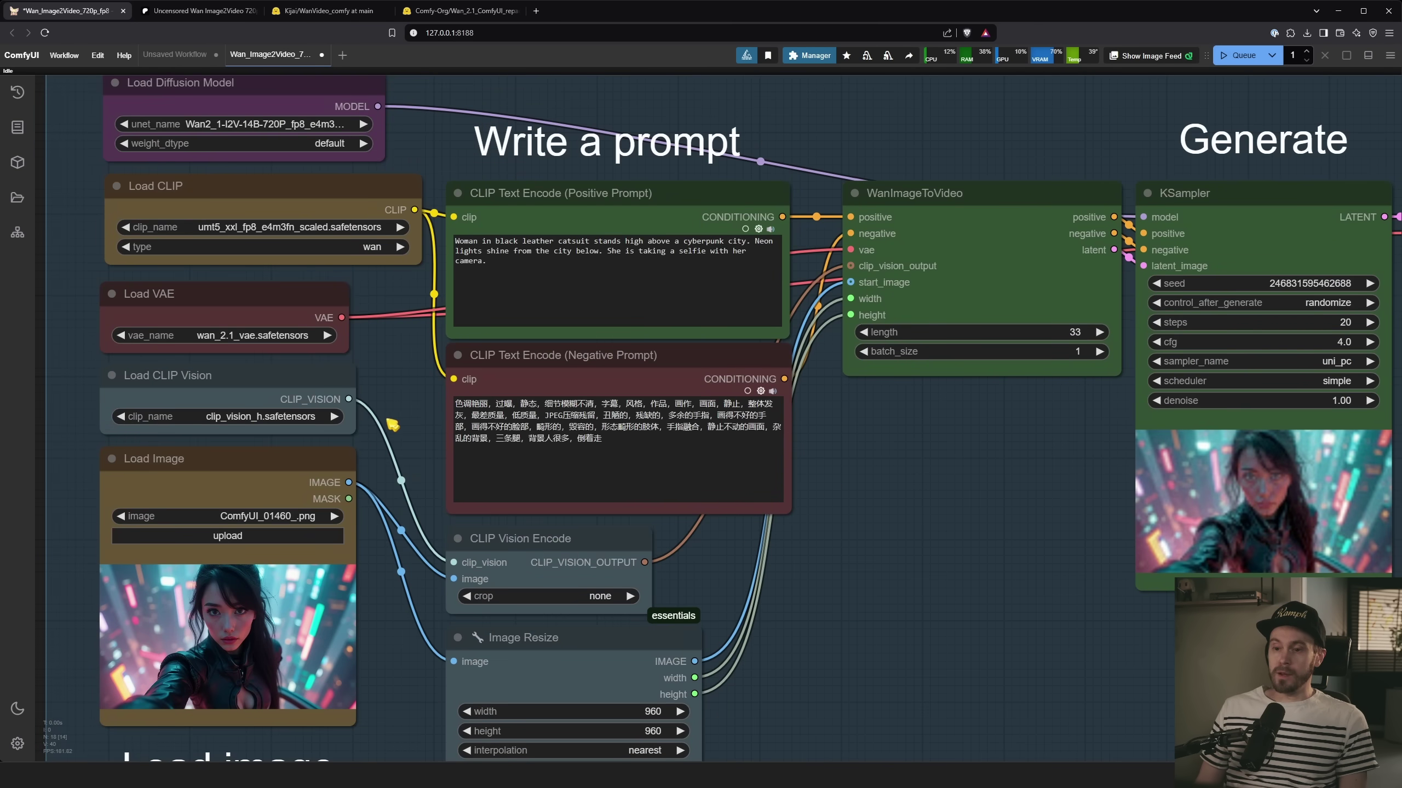
scroll(402, 426, up, 10)
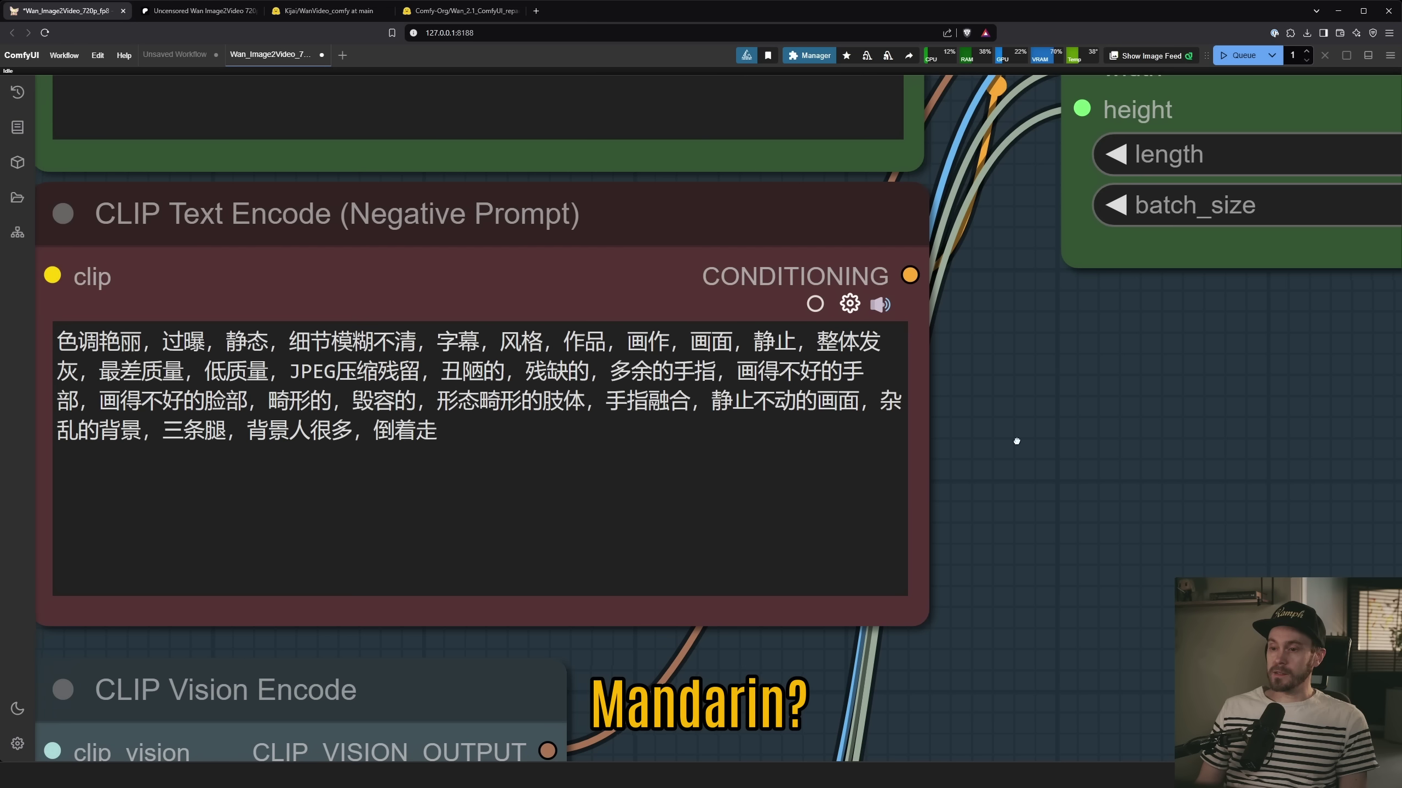
drag(1017, 442, 1064, 468)
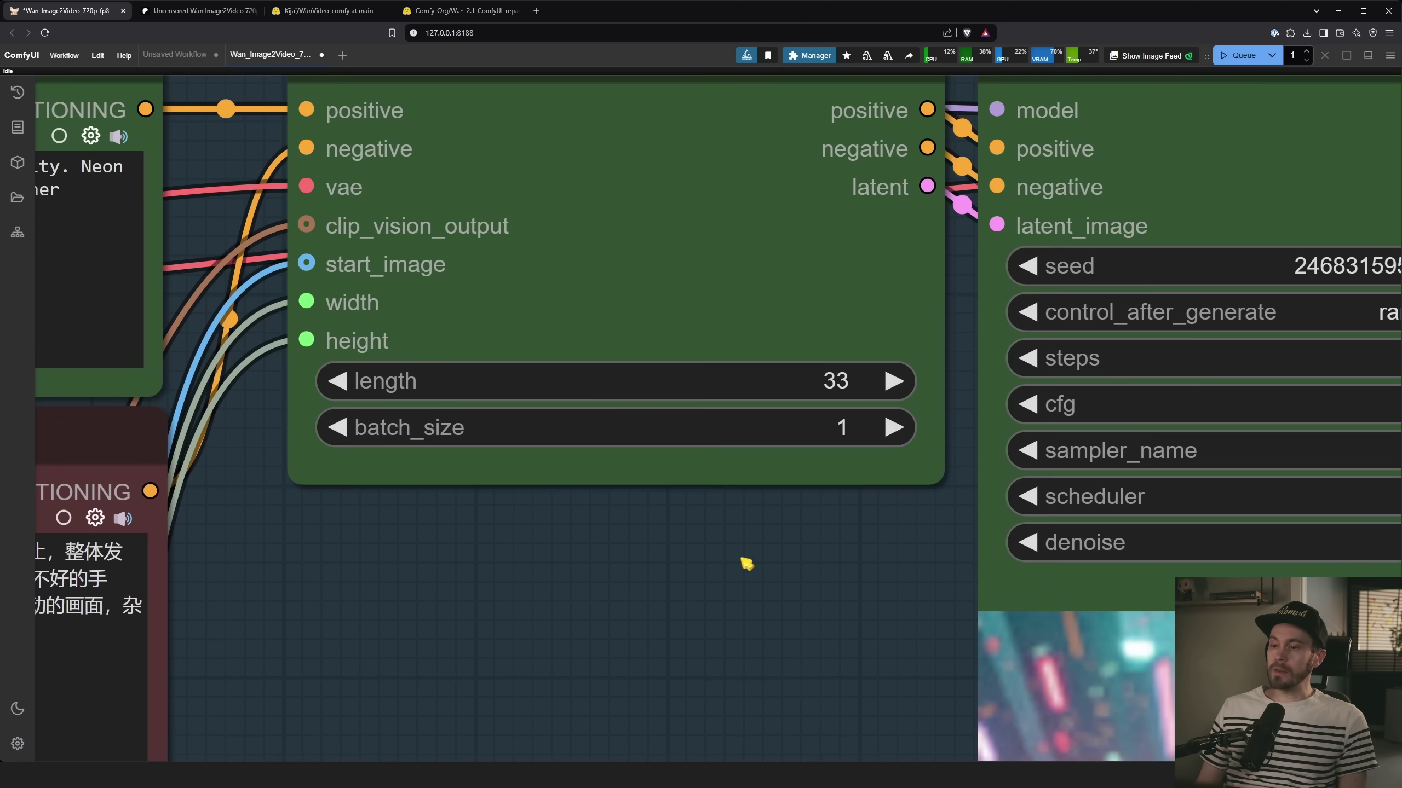
scroll(746, 563, up, 2)
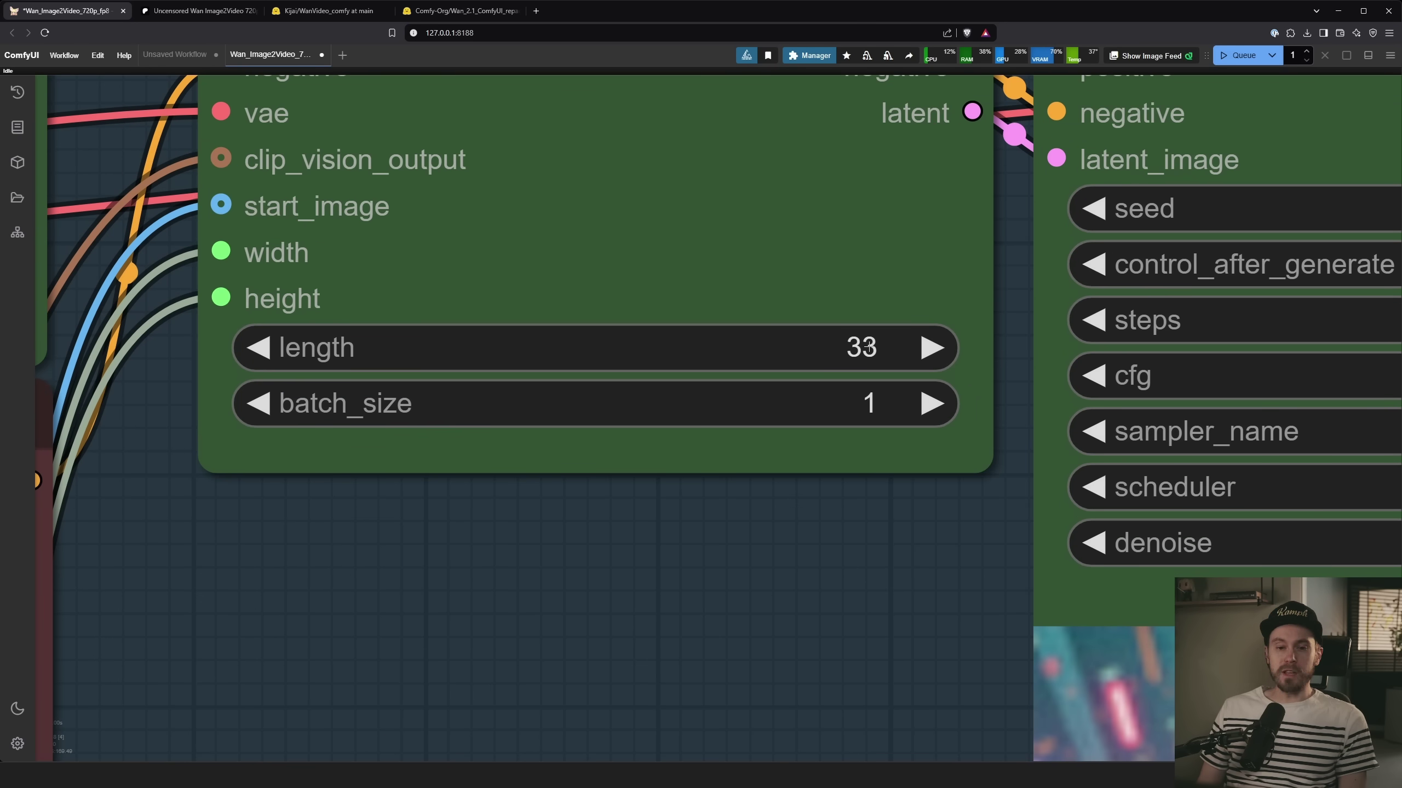
Step: Review the Patreon post's frame-length table, from 17 frames for 1 second to 81 for 5
key(ctrl+Tab)
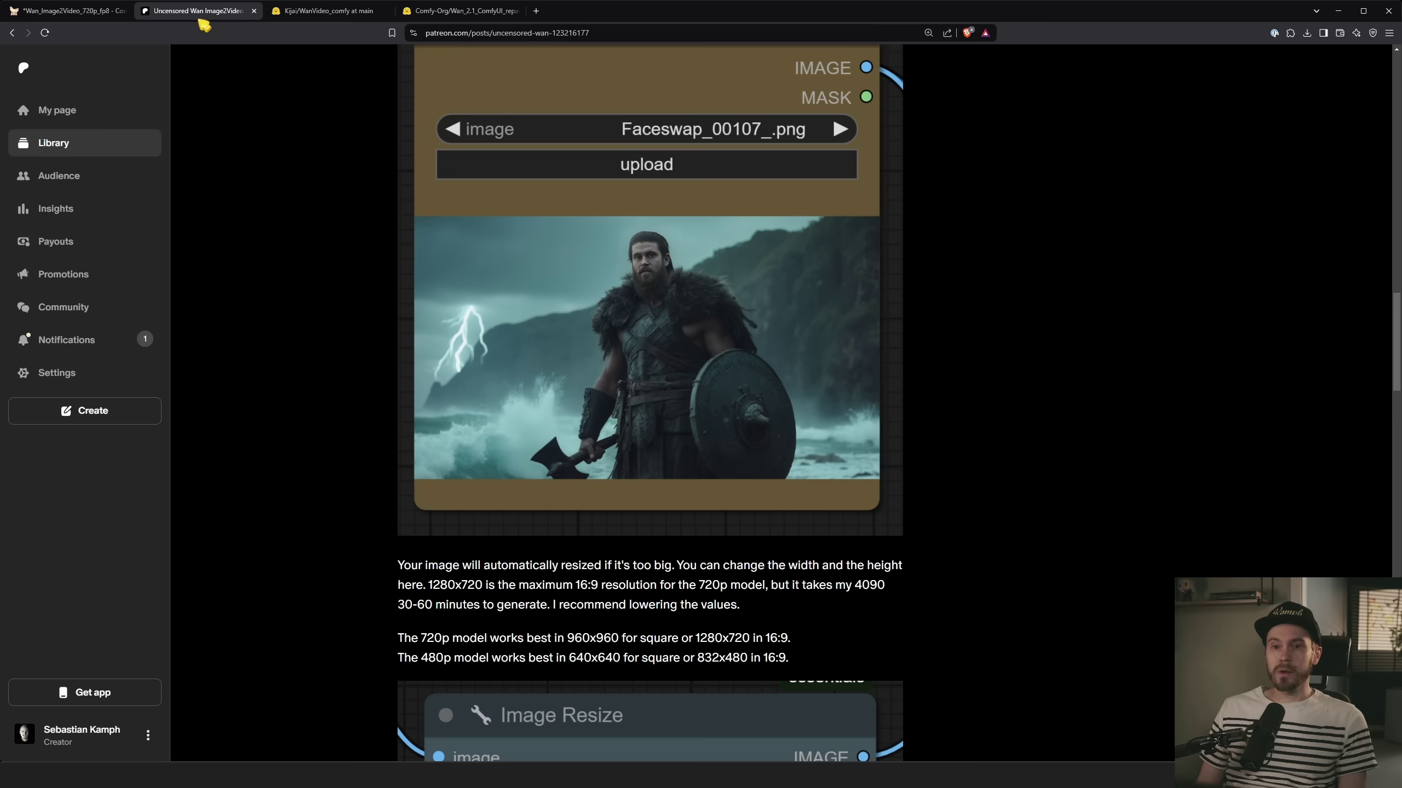
scroll(650, 403, down, 15)
scroll(407, 385, down, 8)
scroll(397, 382, up, 4)
scroll(562, 446, up, 1)
scroll(510, 457, down, 1)
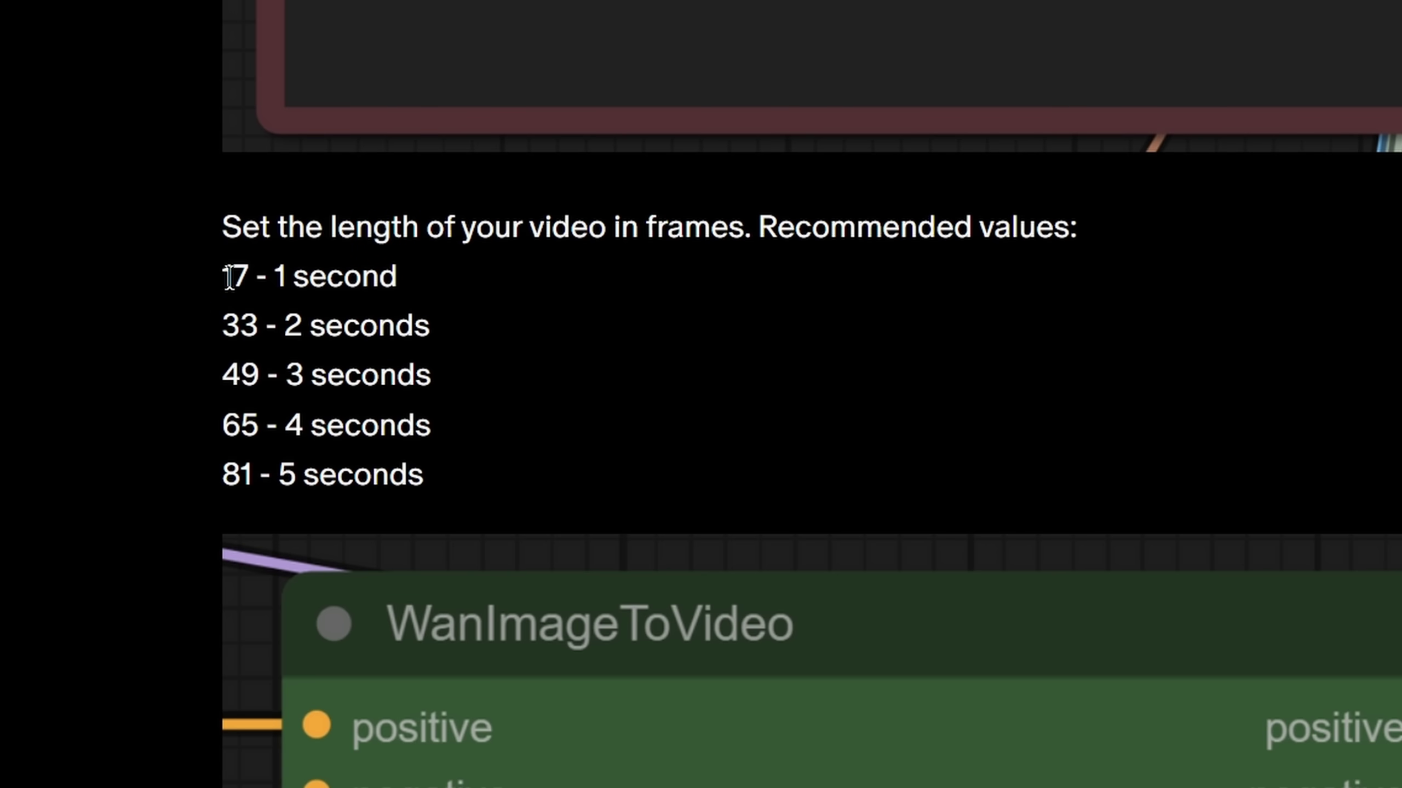
click(224, 276)
click(228, 331)
click(233, 374)
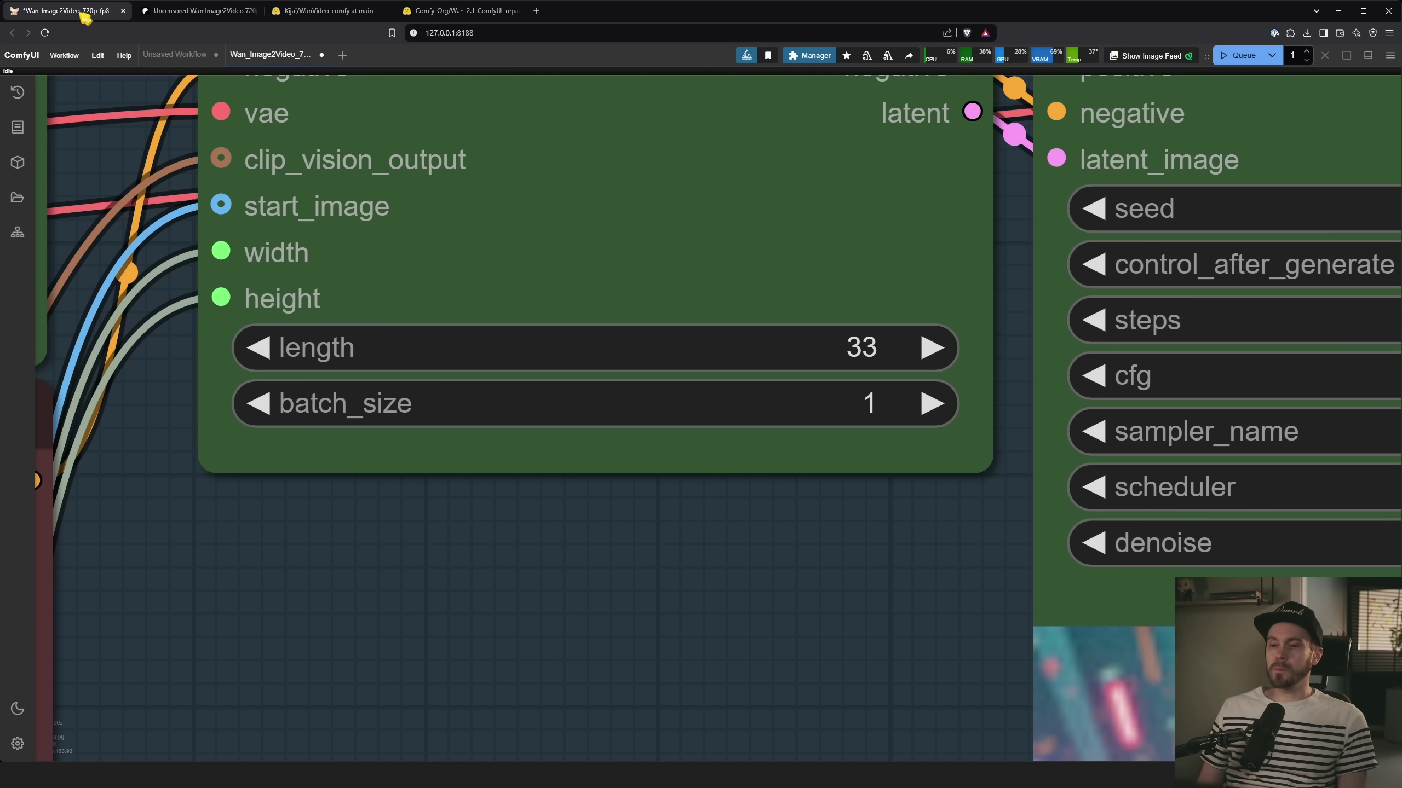
Step: Inspect Video Combine's frame_rate of 16, then return to the Patreon length table
scroll(786, 535, down, 5)
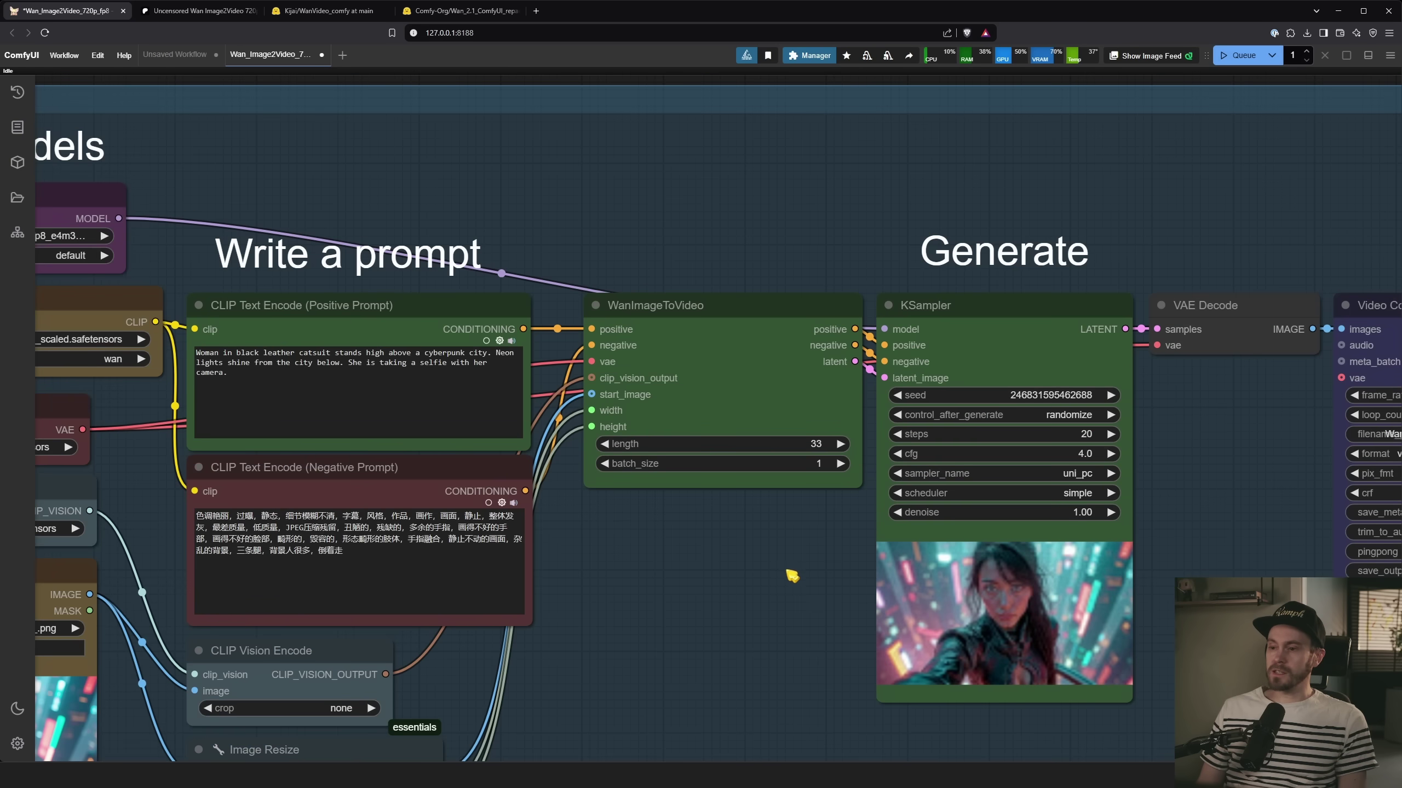
drag(788, 572, 722, 557)
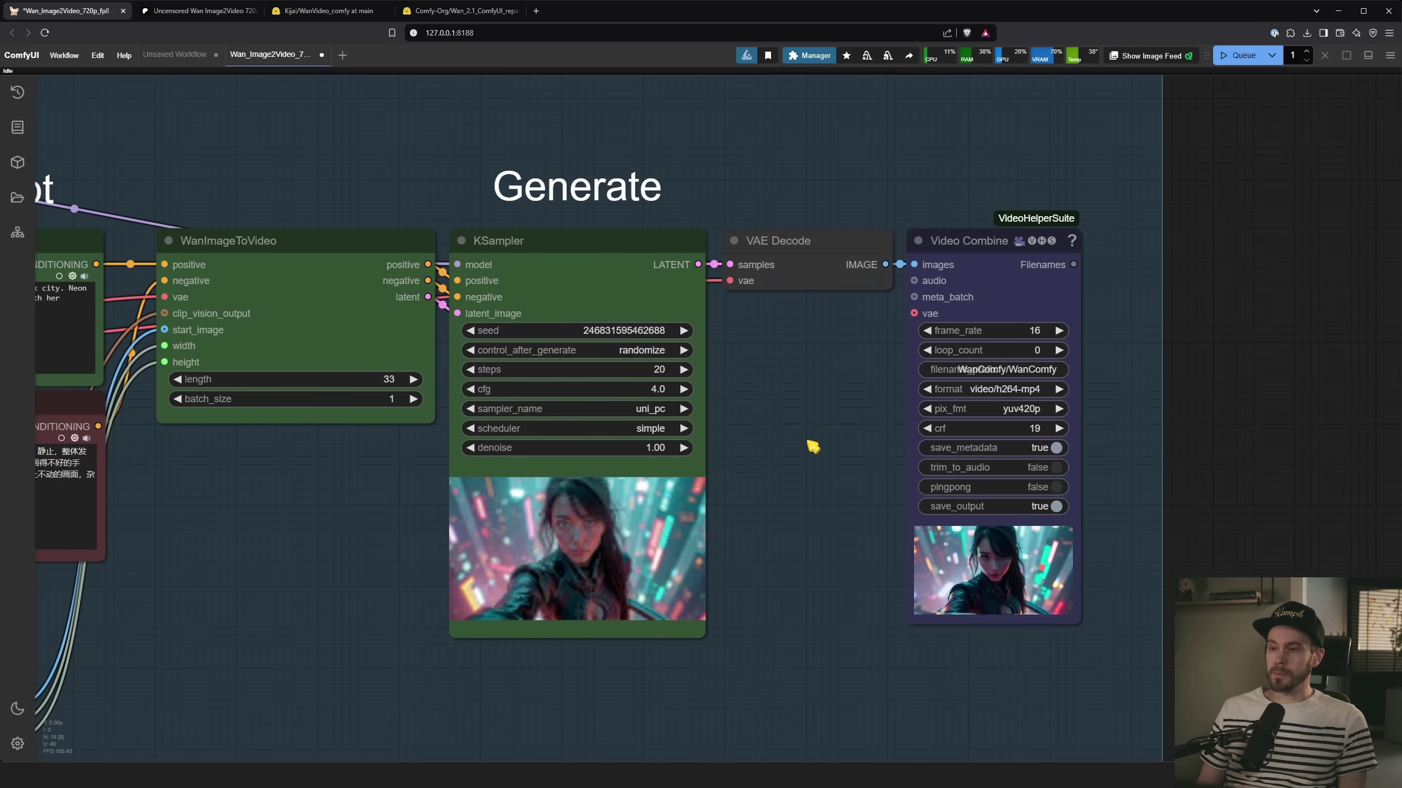
drag(813, 446, 552, 478)
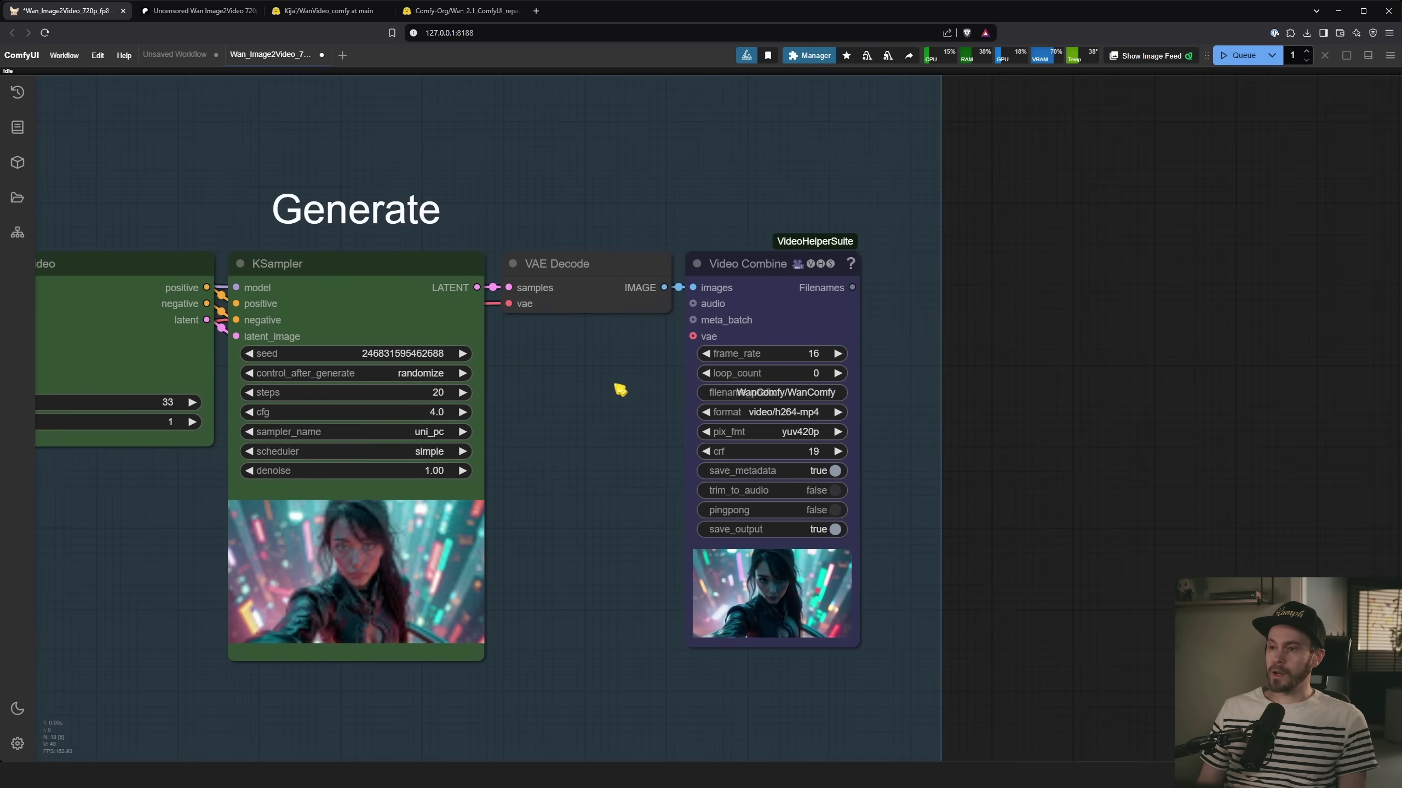
scroll(772, 342, up, 15)
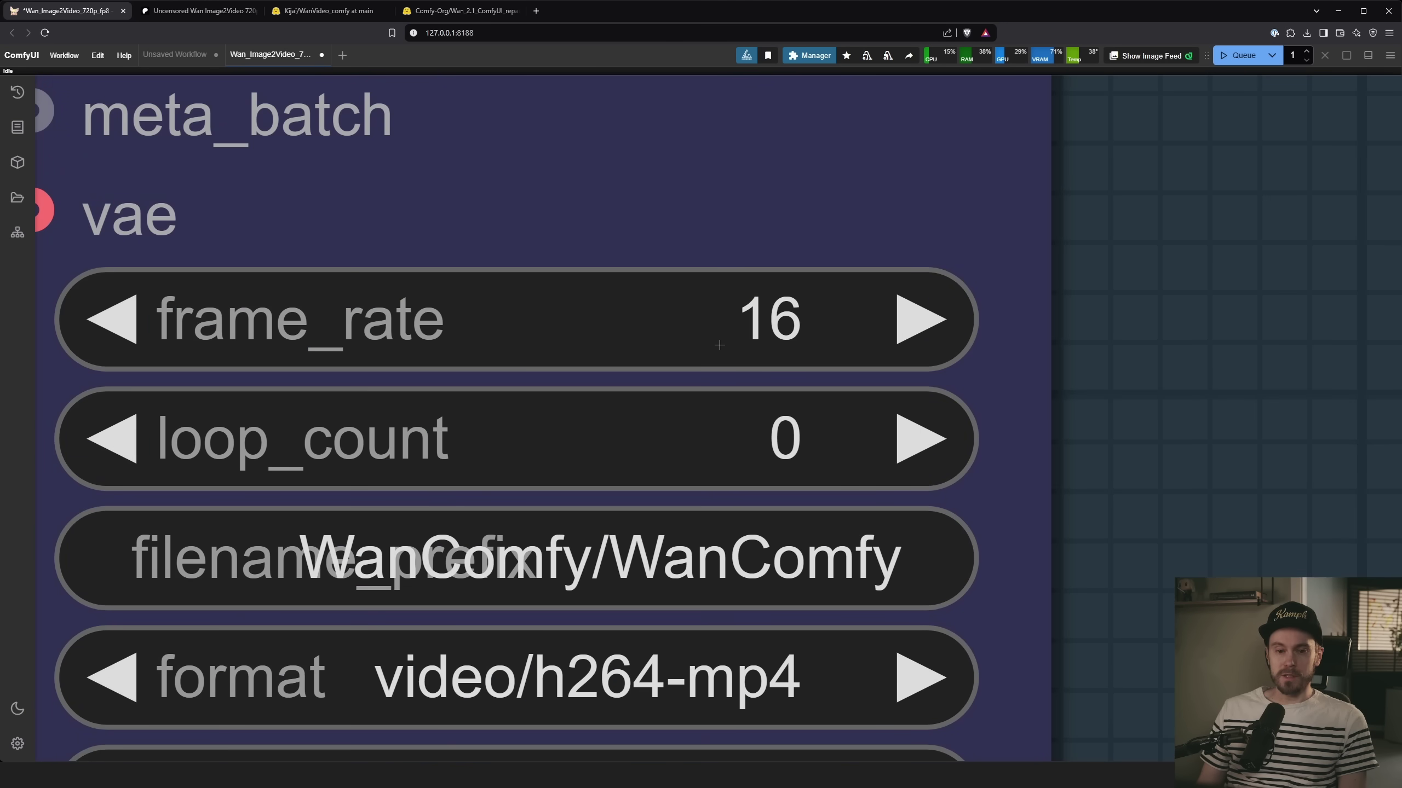
scroll(723, 342, down, 15)
scroll(463, 398, up, 3)
scroll(451, 389, up, 1)
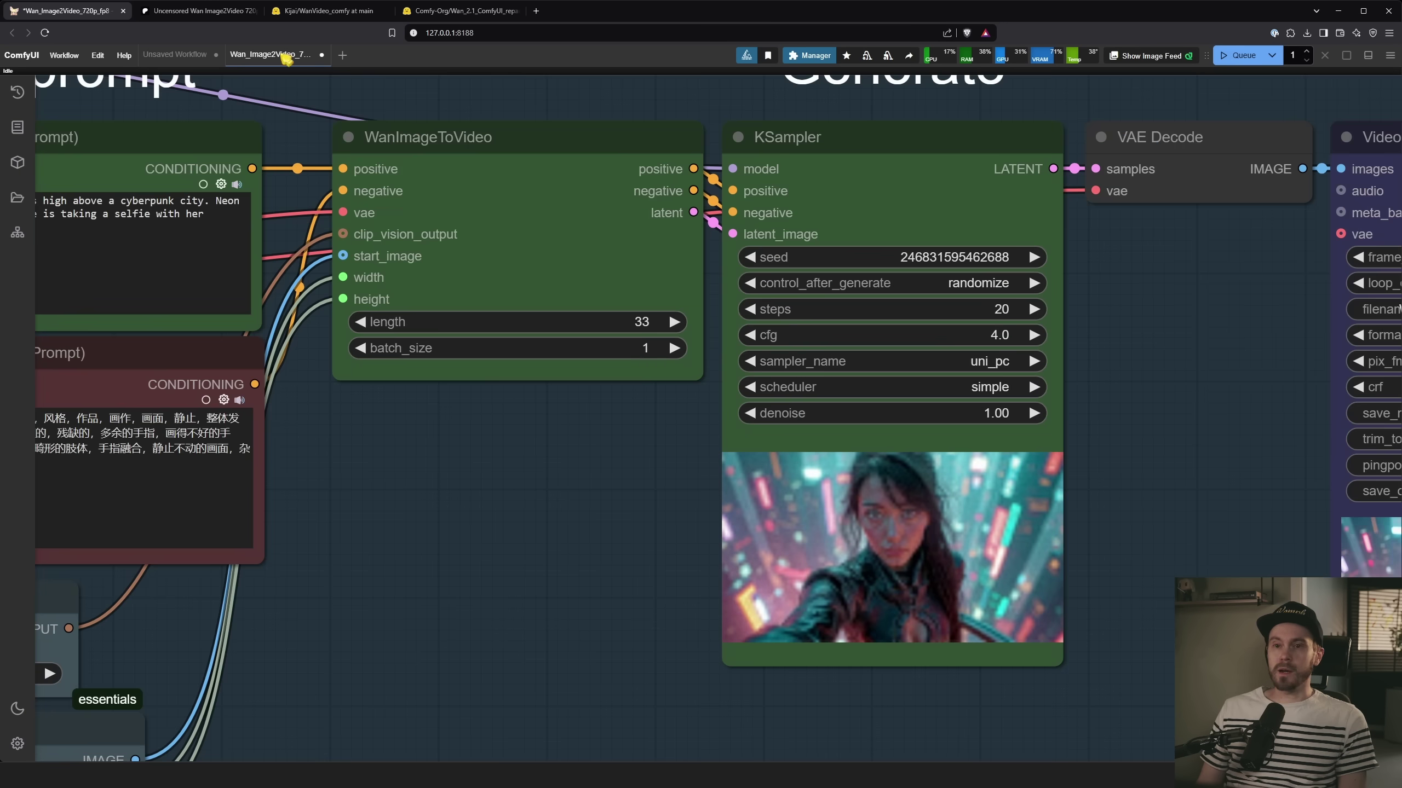
key(ctrl+Tab)
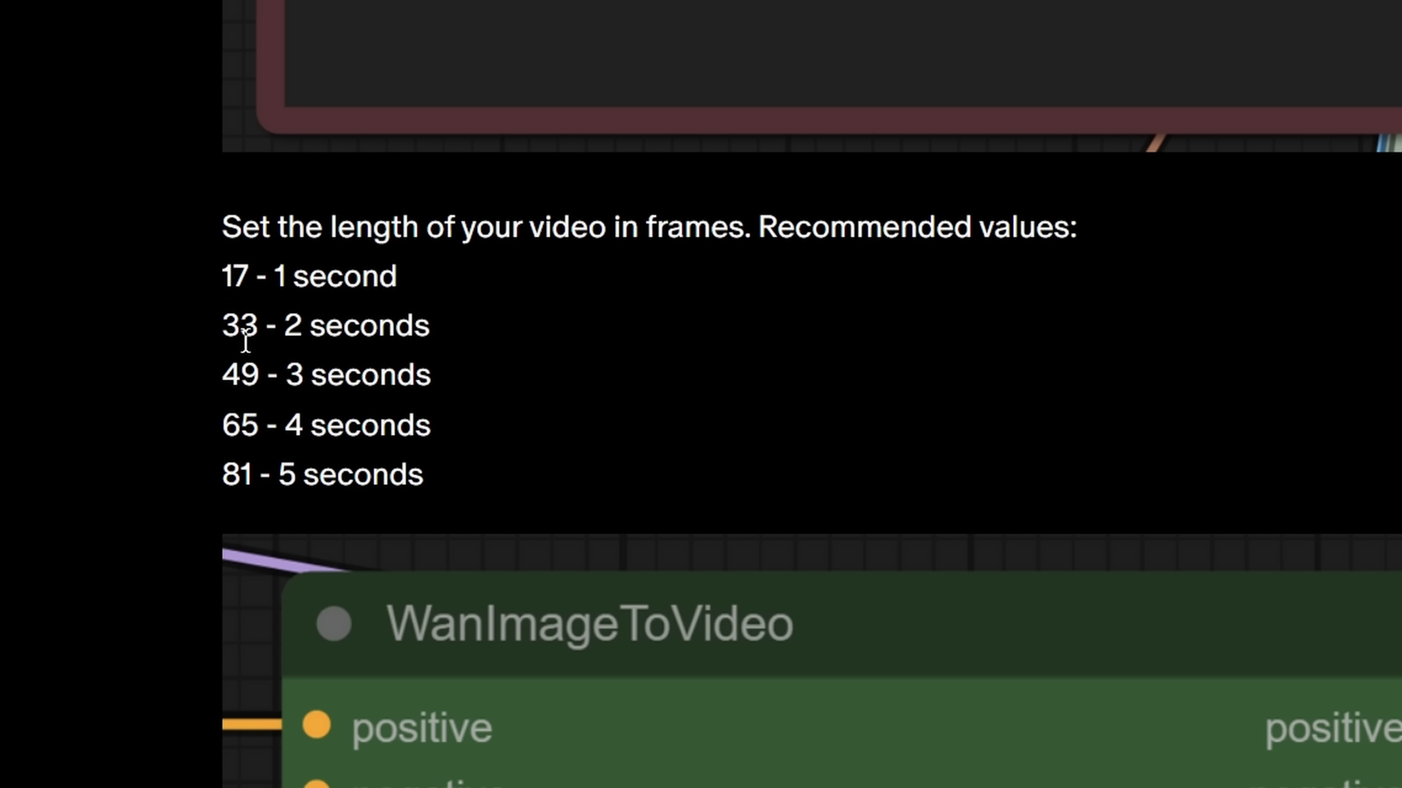
Step: Note the 33-frame value in the guide and switch back to the ComfyUI workflow
click(233, 326)
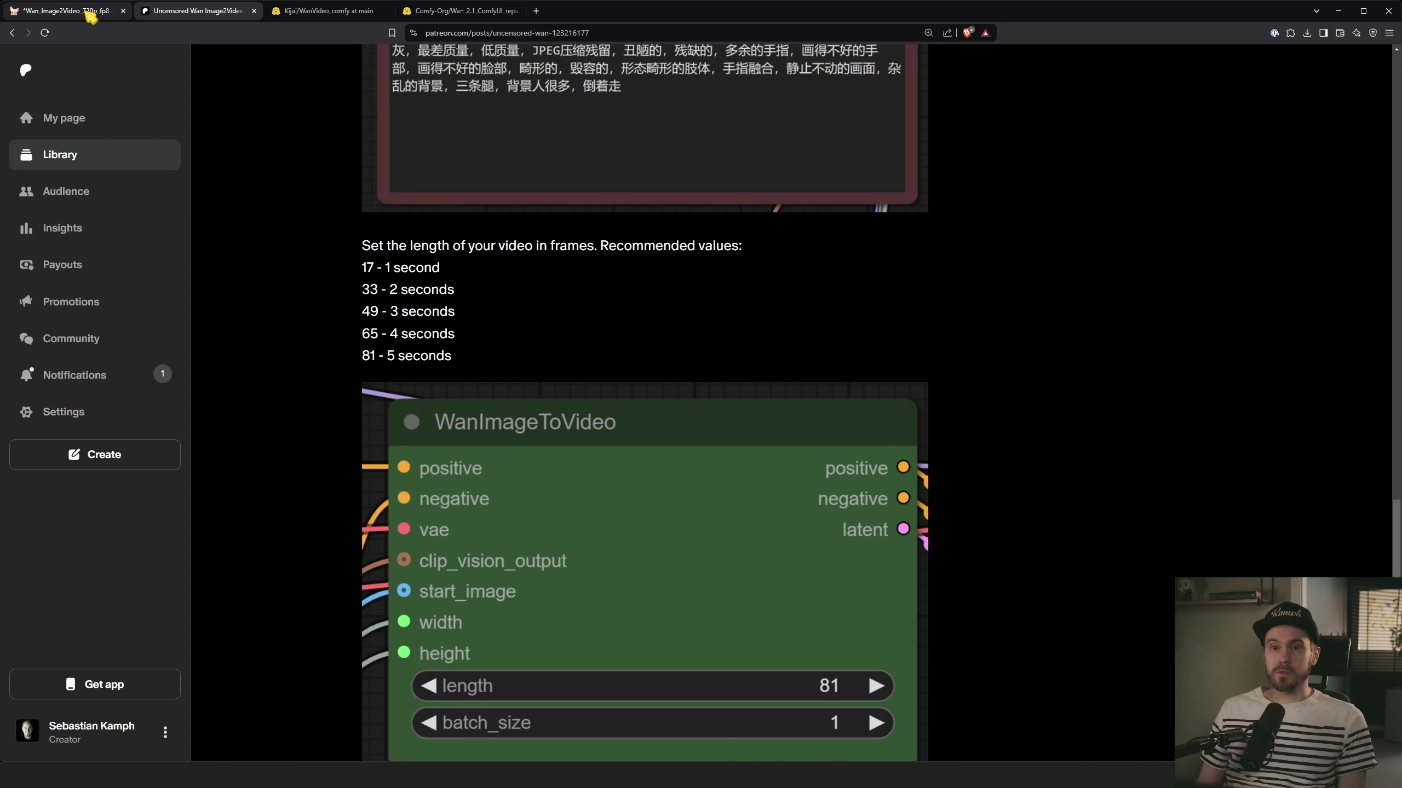
click(91, 11)
scroll(634, 447, down, 3)
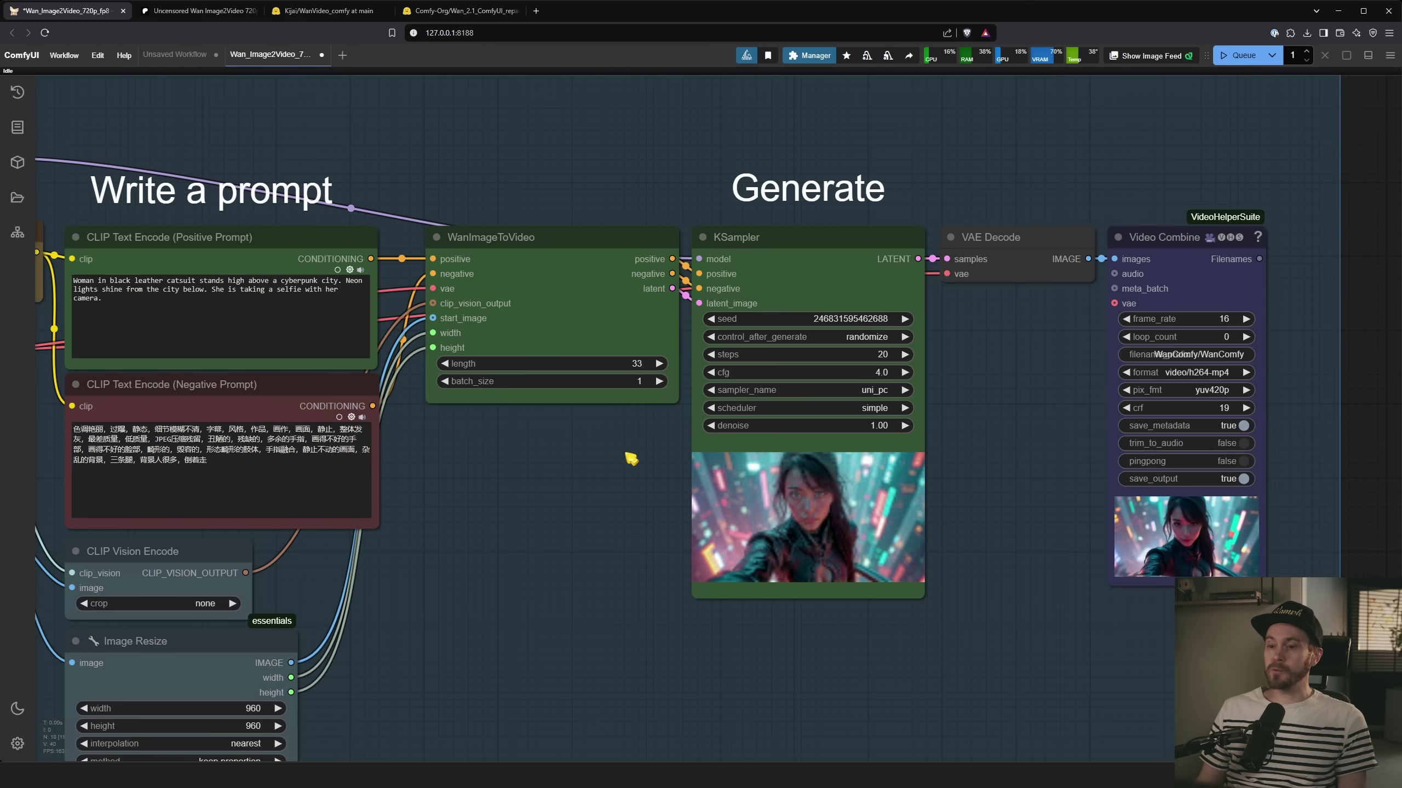
scroll(609, 433, up, 3)
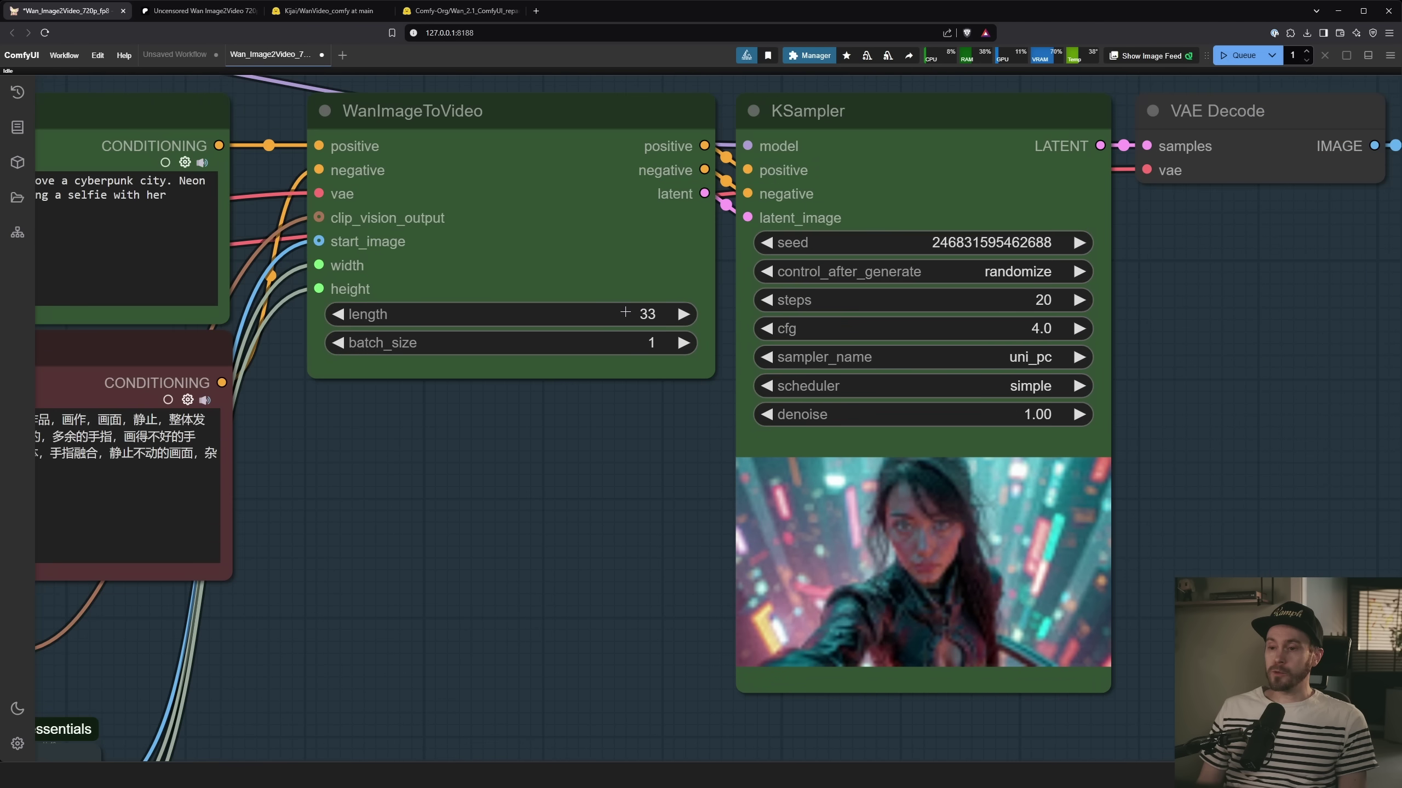
drag(1227, 354, 807, 358)
scroll(807, 358, up, 5)
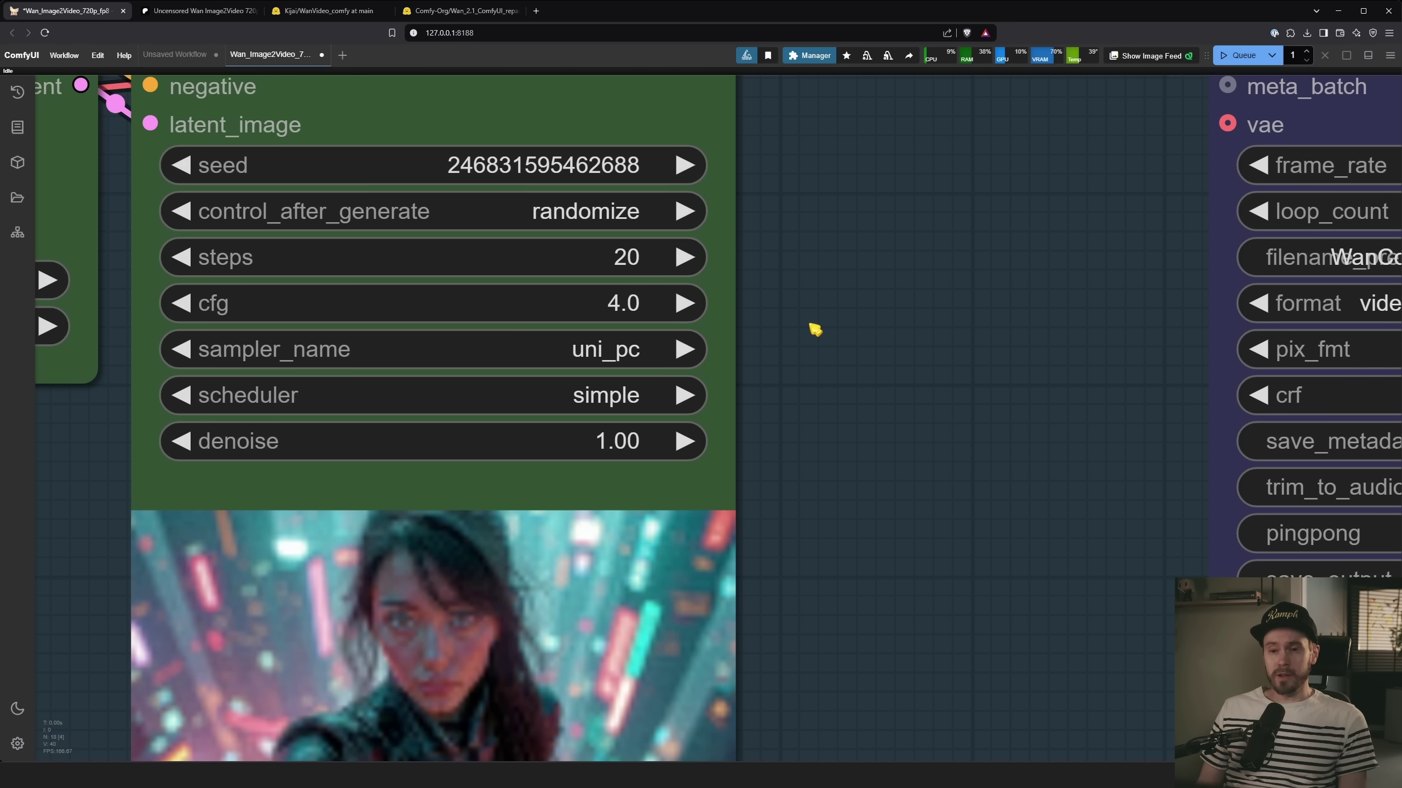
scroll(855, 366, down, 3)
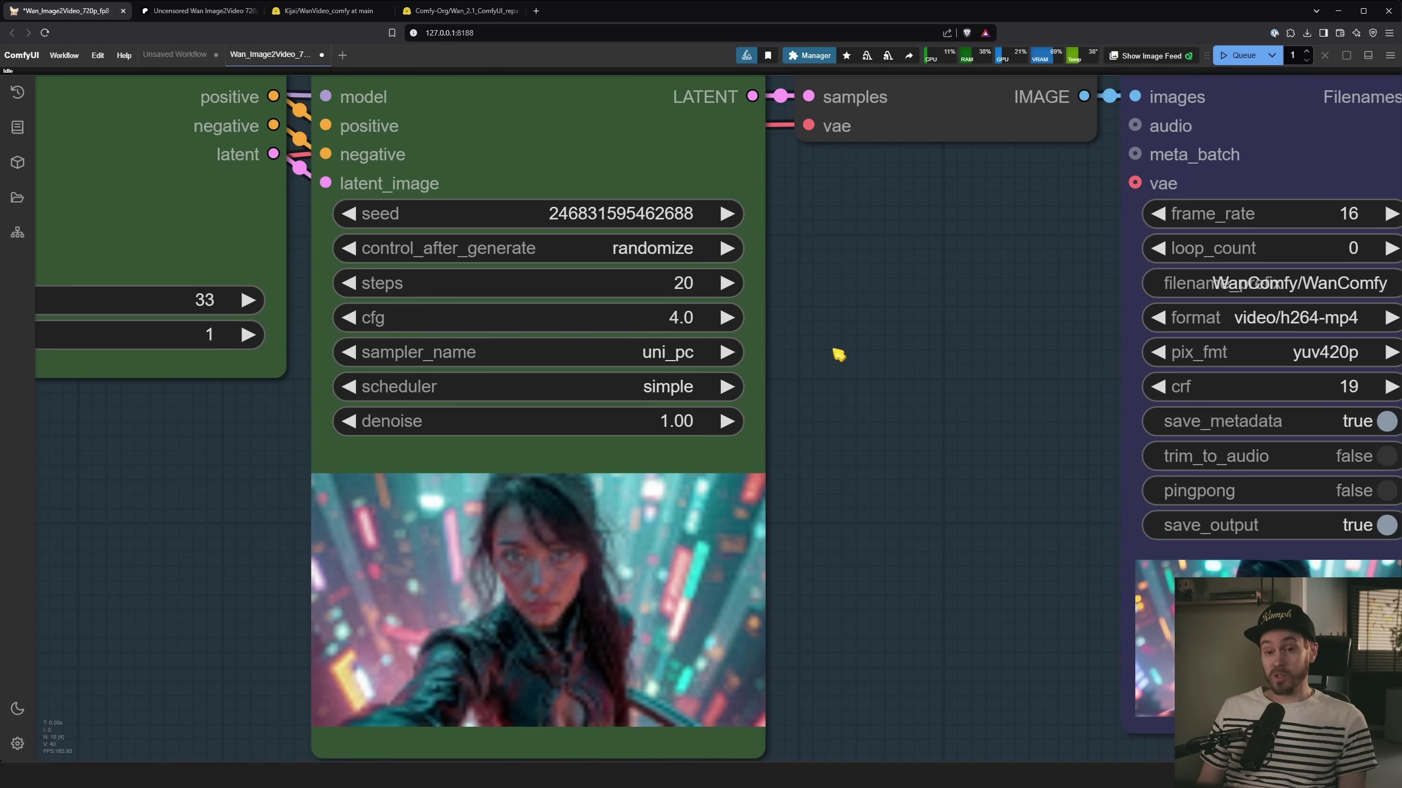
scroll(889, 368, down, 5)
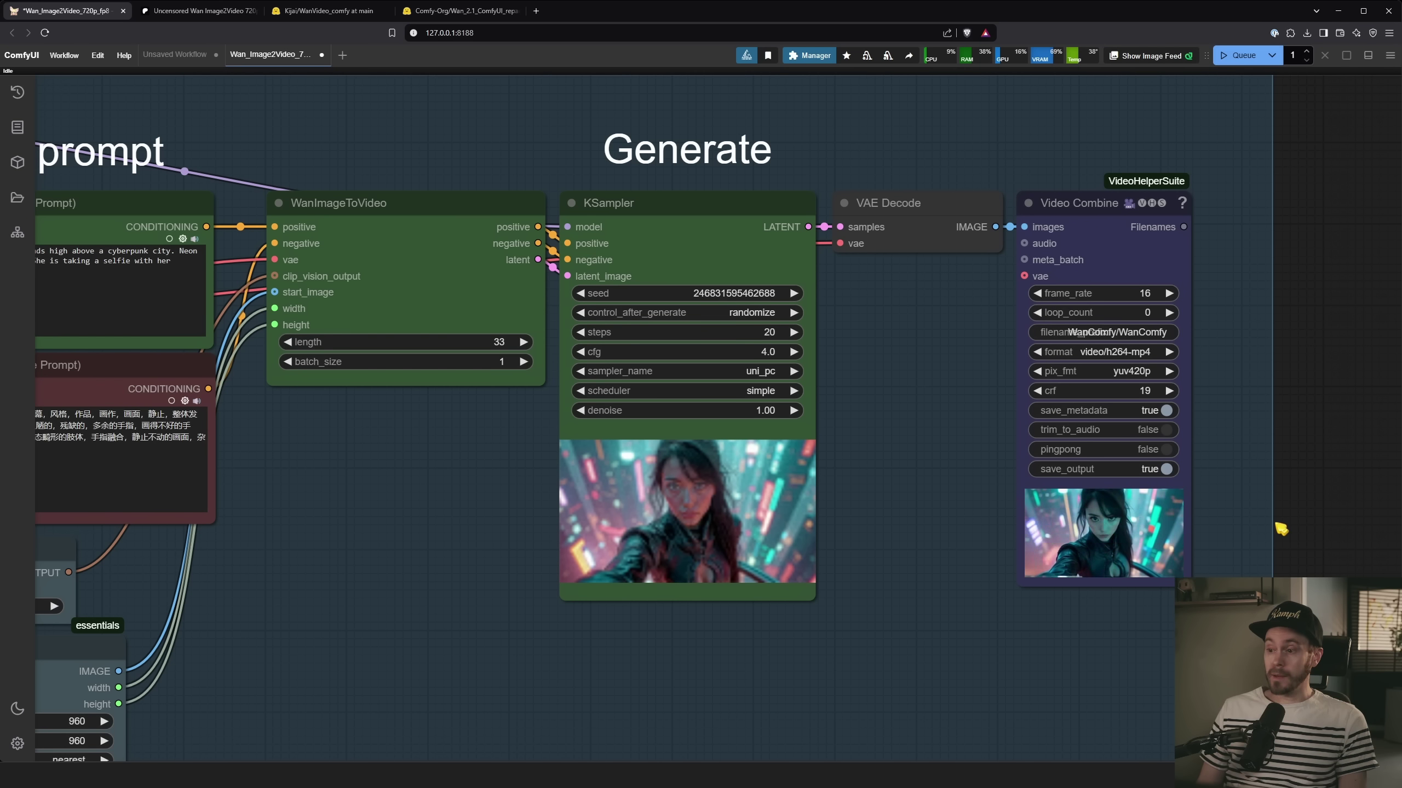
drag(1276, 401, 910, 332)
scroll(910, 332, up, 10)
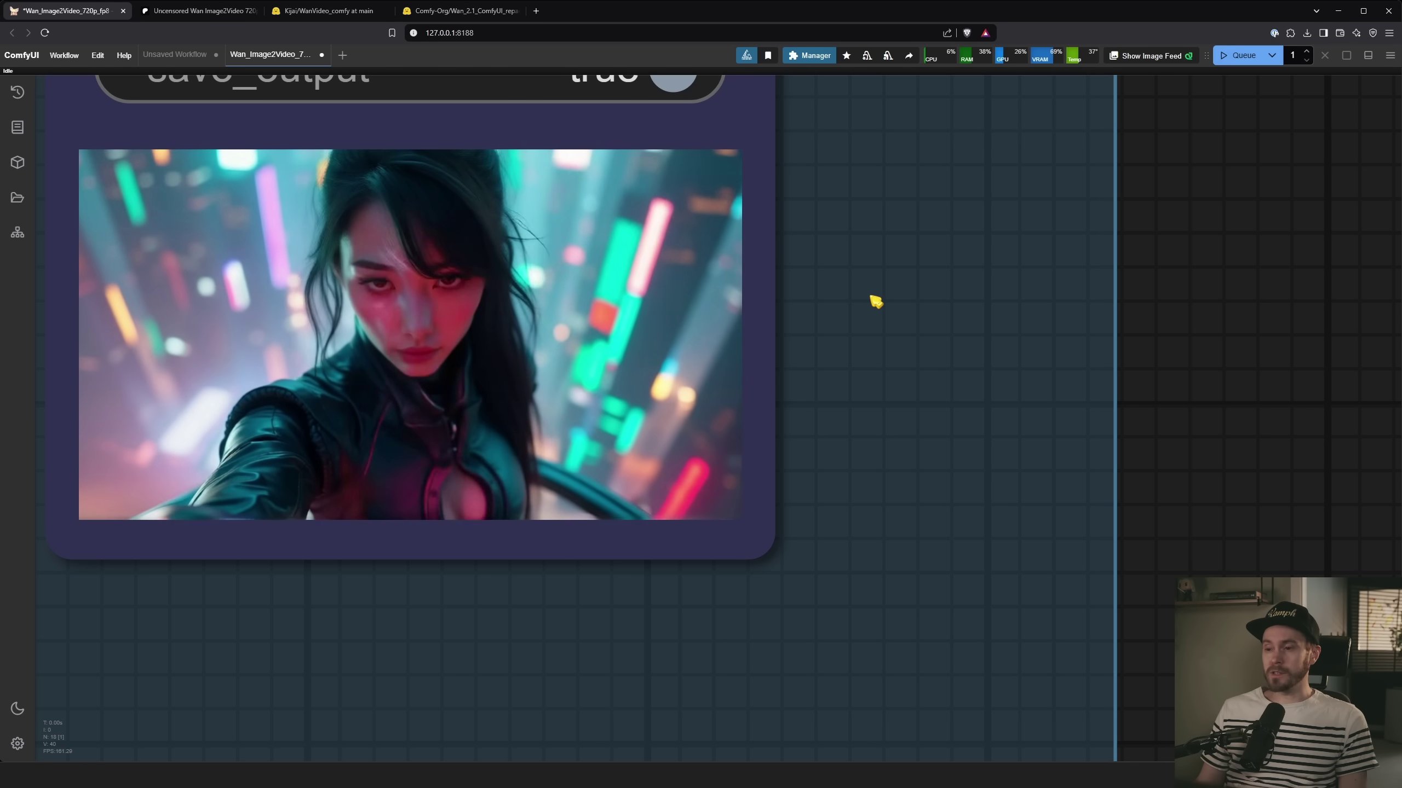
scroll(914, 338, down, 15)
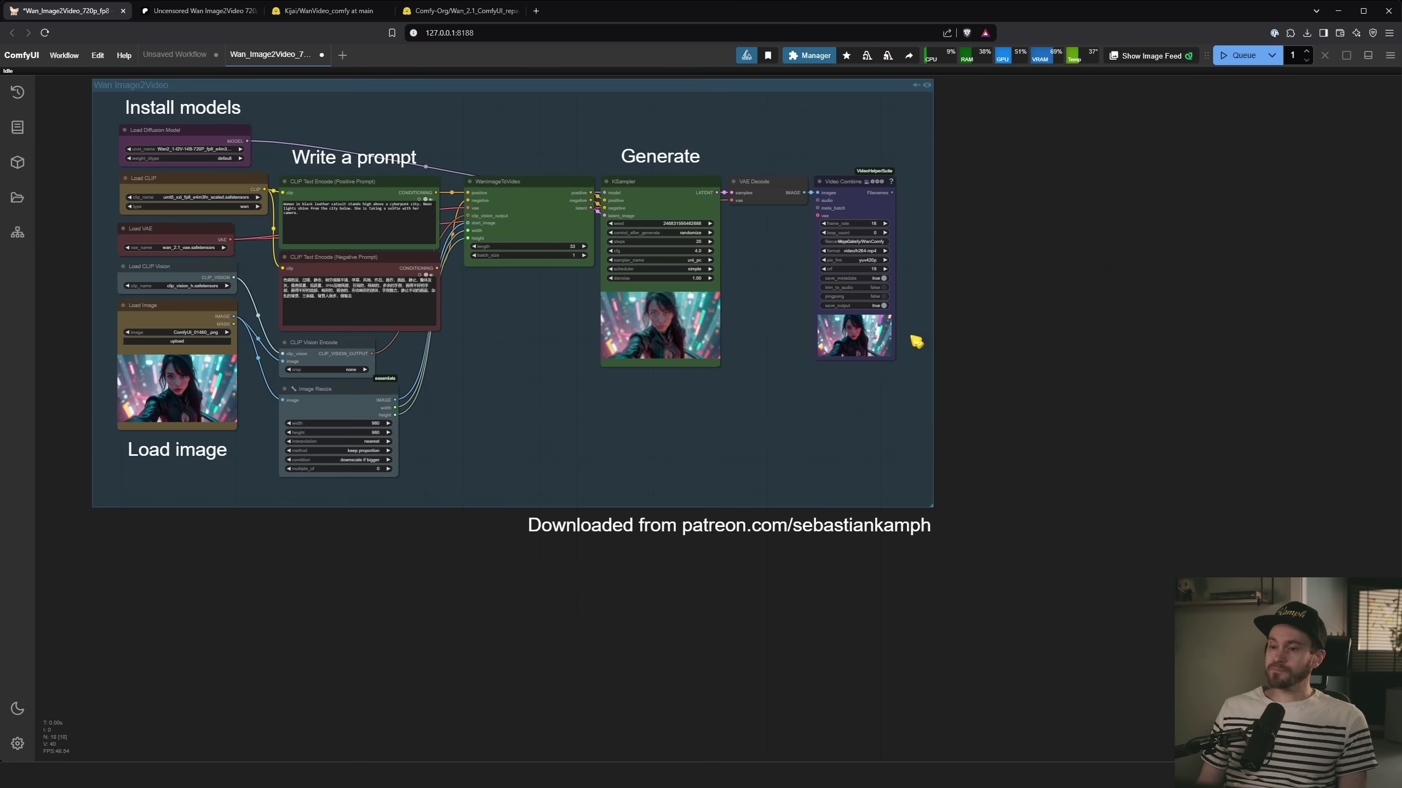
scroll(545, 367, up, 3)
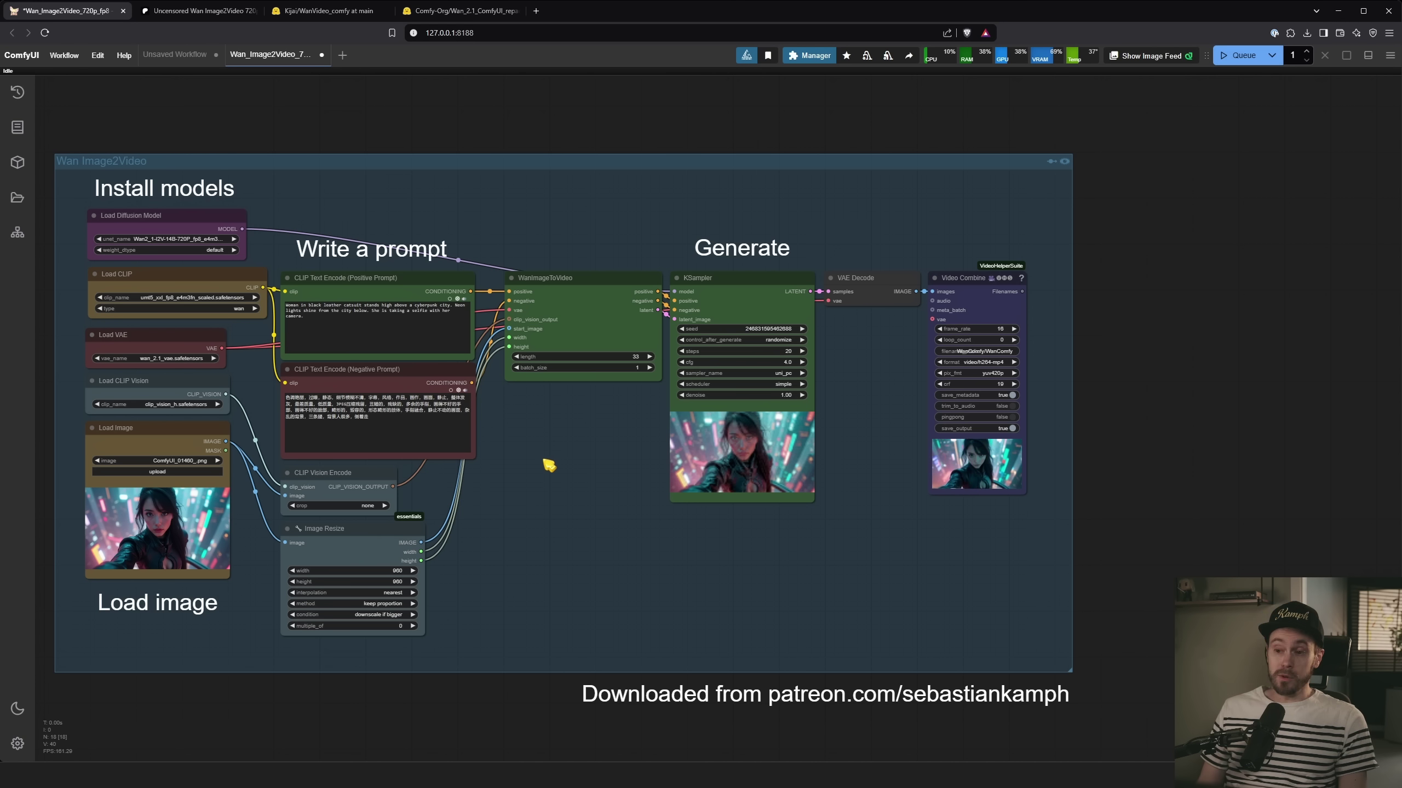
right_click(542, 479)
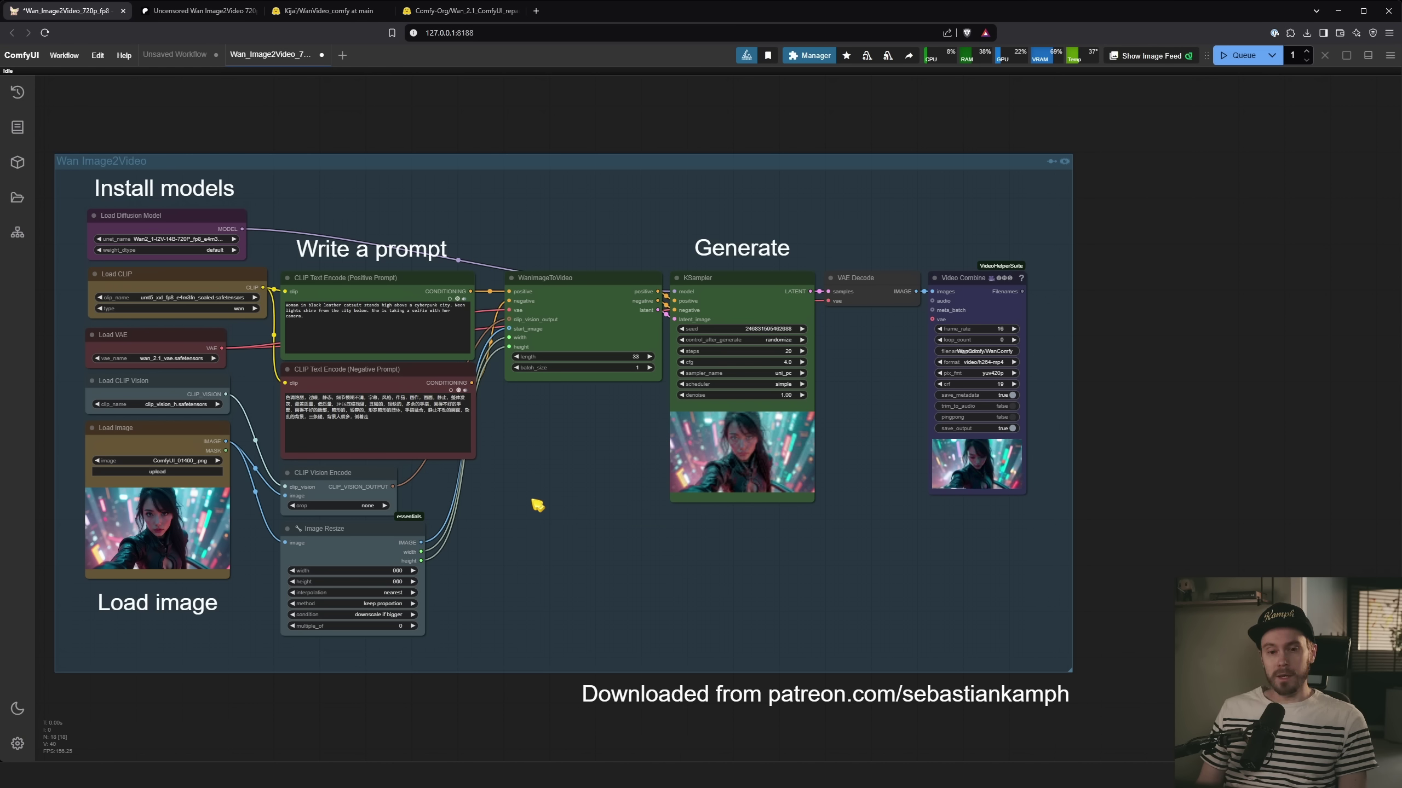